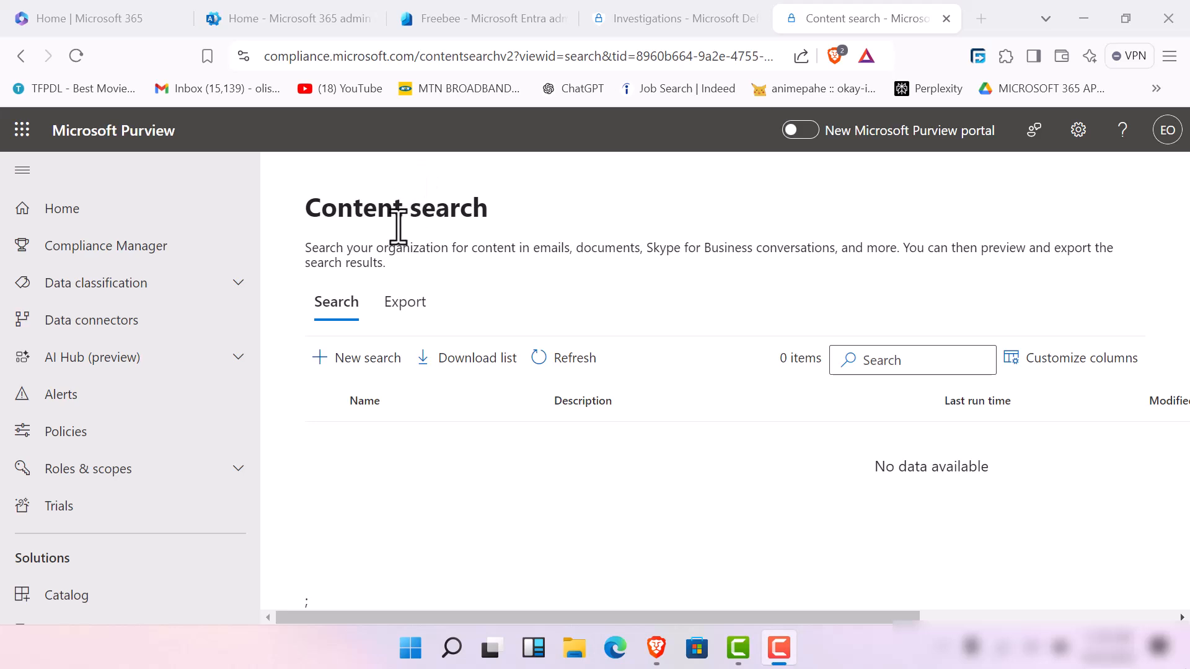
Start a new content search and name it "nenelabs.ng docs search"
scroll(134, 390, down, 8)
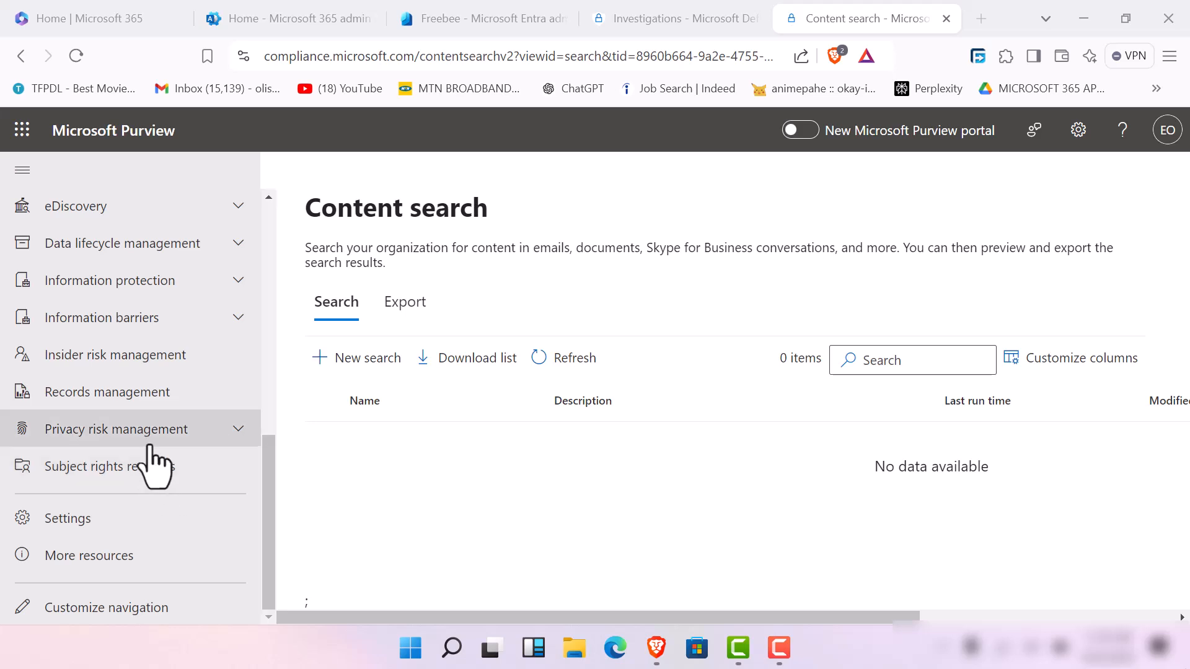
click(369, 363)
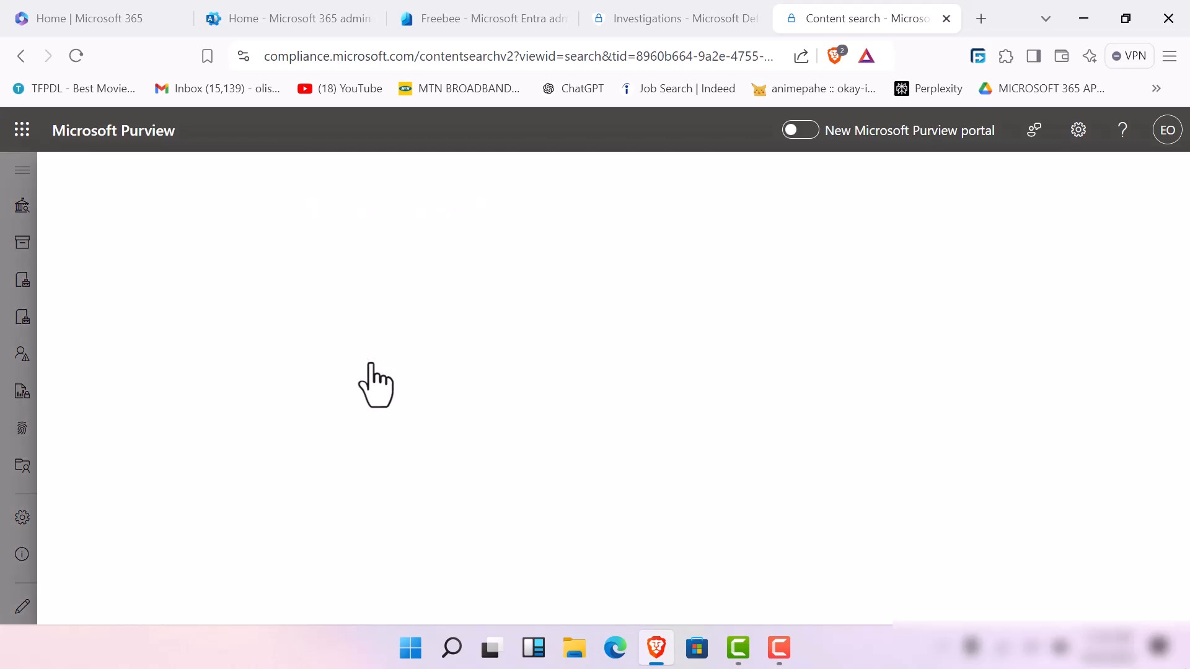
click(779, 647)
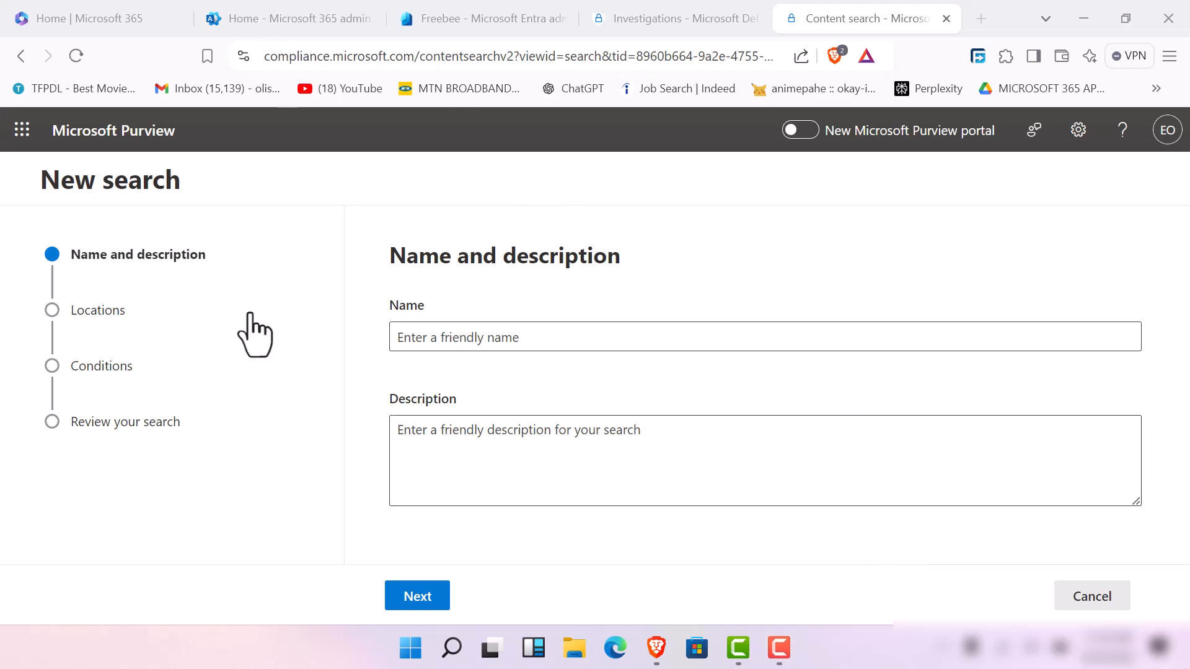
click(488, 333)
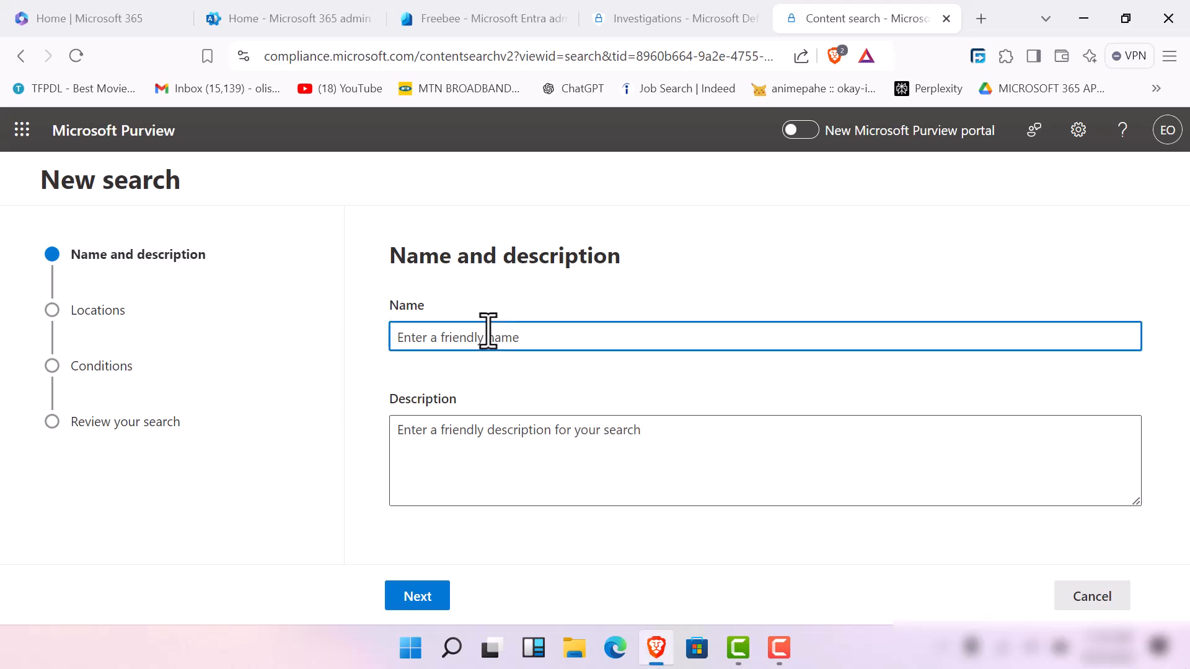
text(nen)
text(elabs)
text(.ng)
text( inter)
text(v)
text( do)
text(cs search)
Enter the description "this is a content search for files for files in the nenelabs tenant"
click(481, 442)
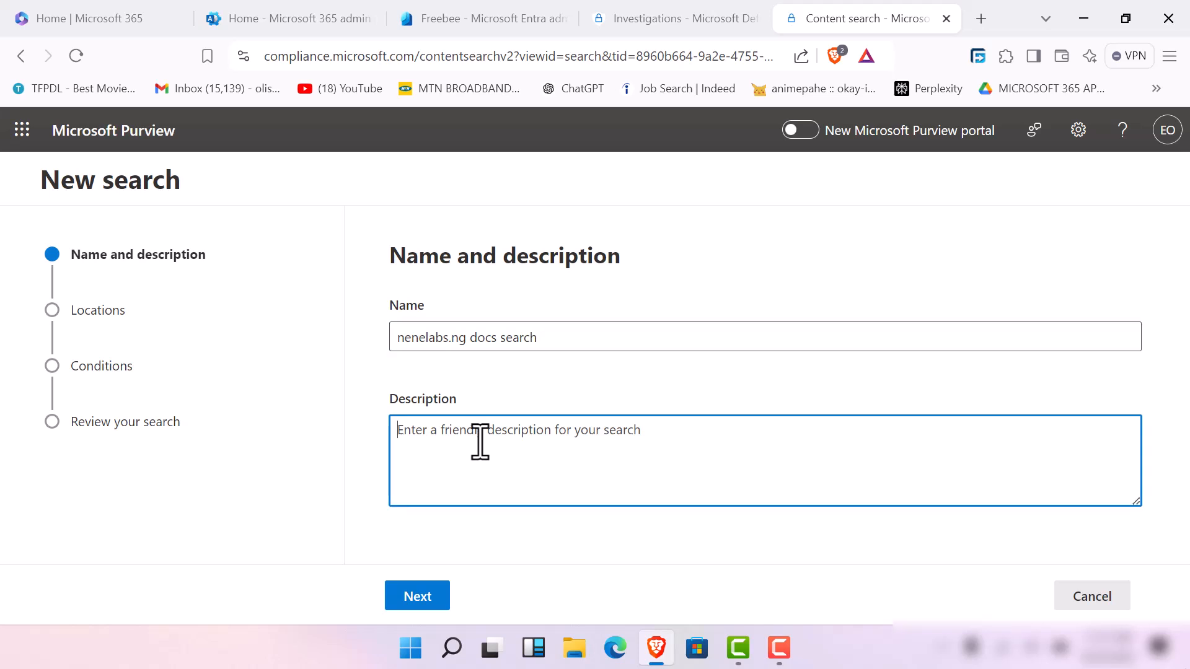
text(this is)
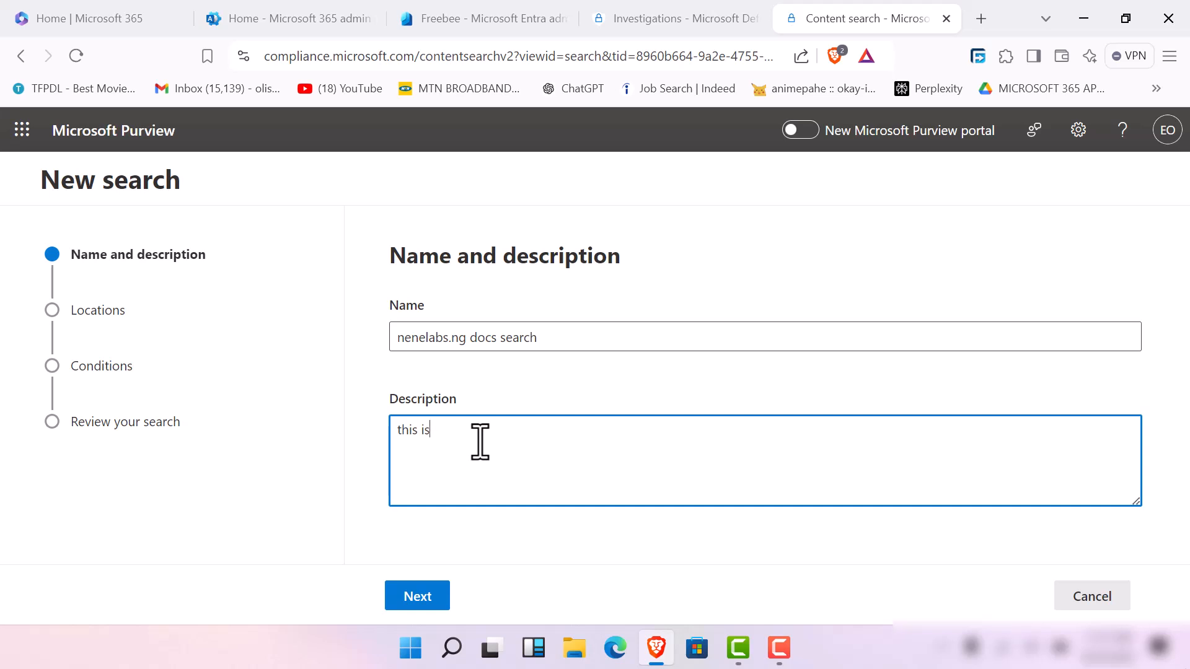
text(a content search for file)
text(r)
key(BackSpace)
text(for )
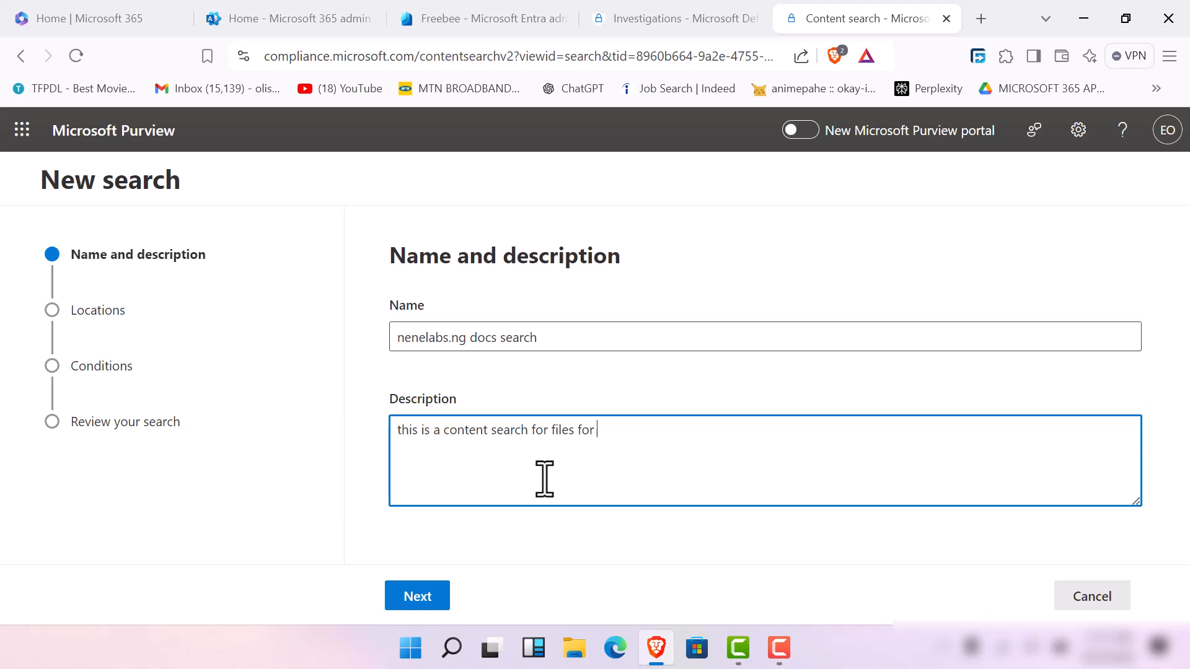
text(files in the nenelabs tenant)
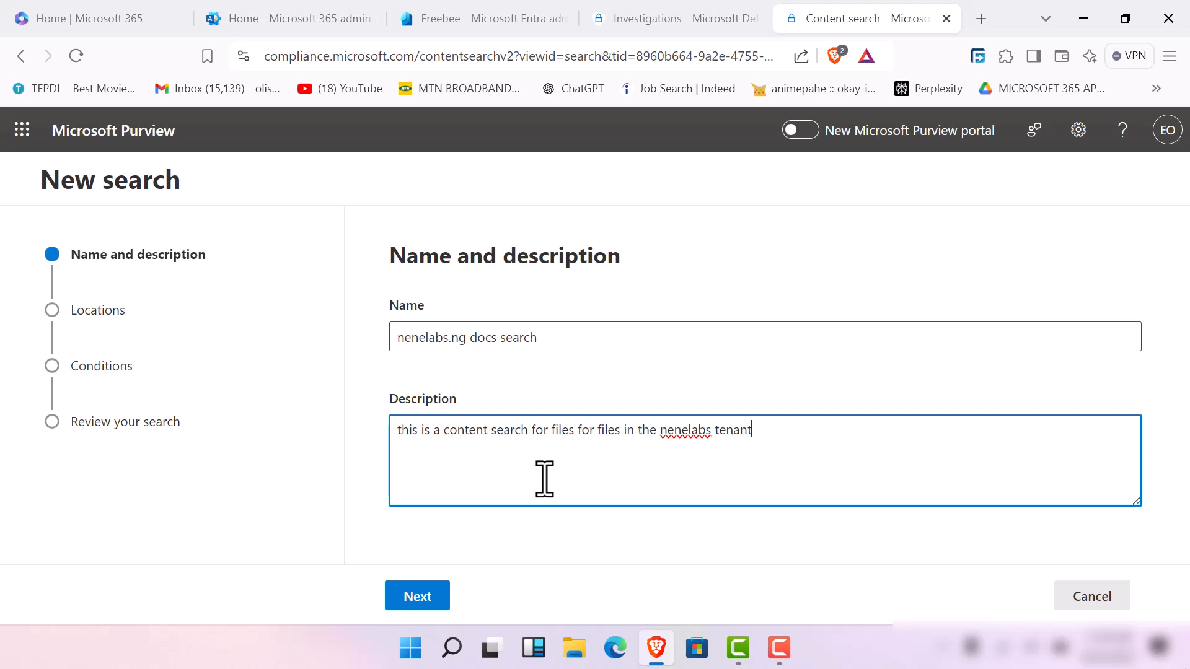
text(, for)
text( the )
text(purpo)
key(BackSpace)
key(BackSpace)
key(BackSpace)
key(BackSpace)
key(BackSpace)
key(BackSpace)
key(BackSpace)
key(BackSpace)
key(BackSpace)
key(BackSpace)
key(BackSpace)
key(BackSpace)
key(BackSpace)
key(BackSpace)
Append "on behalf of the HR, searching for an interview file document." to the description and proceed to the search locations
text(on behalf of the HR, searching for a)
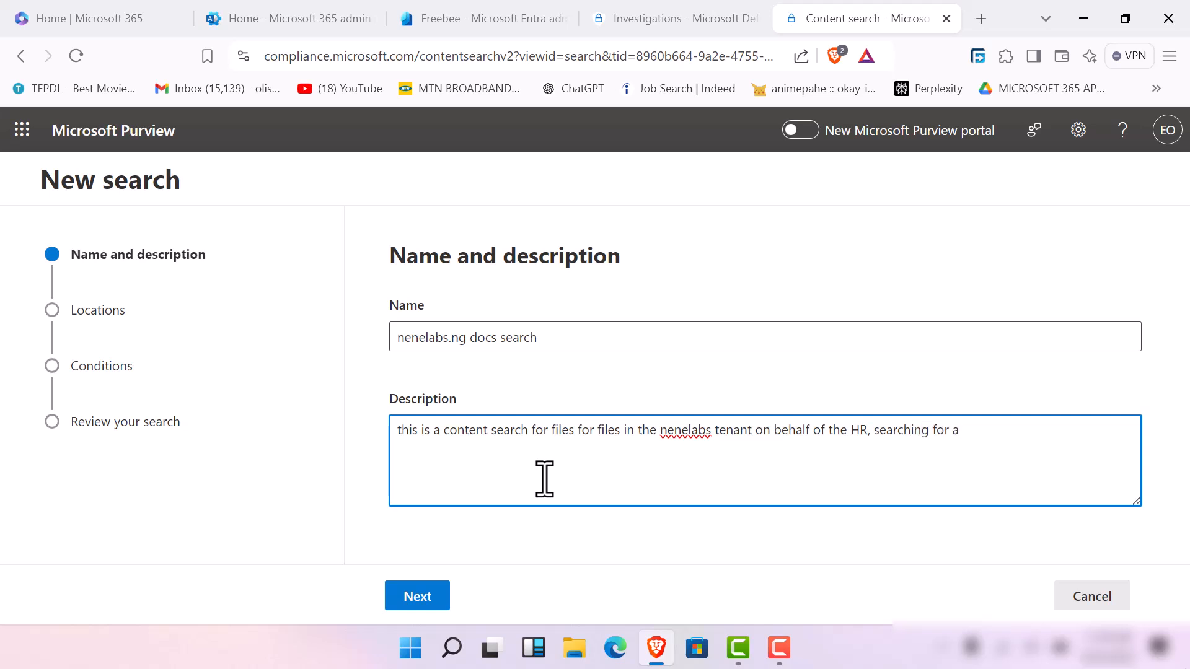
text(n interview file document.)
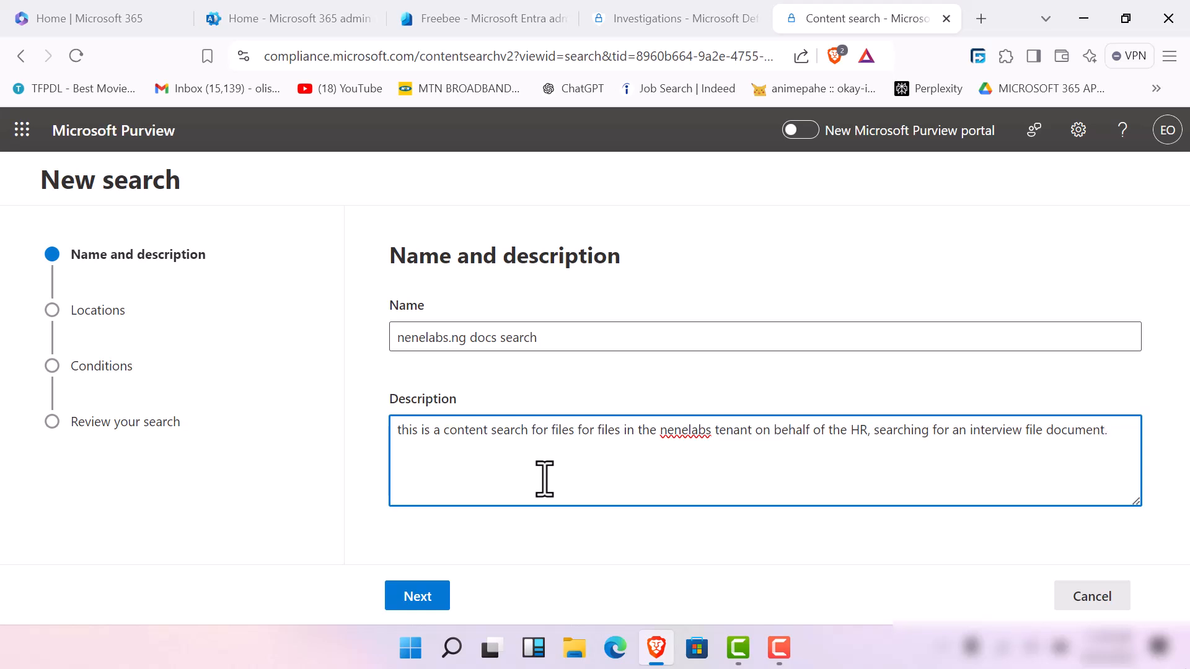
click(422, 598)
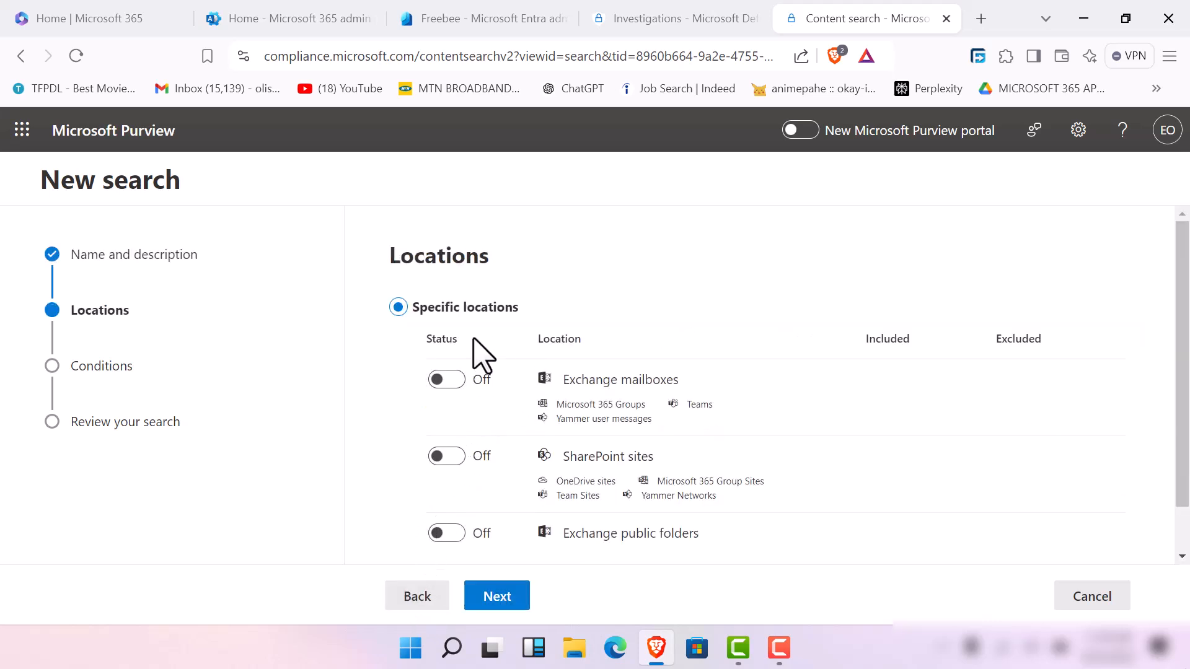
Enable Exchange mailboxes, SharePoint sites and Exchange public folders as search locations and proceed to the conditions
scroll(496, 440, down, 1)
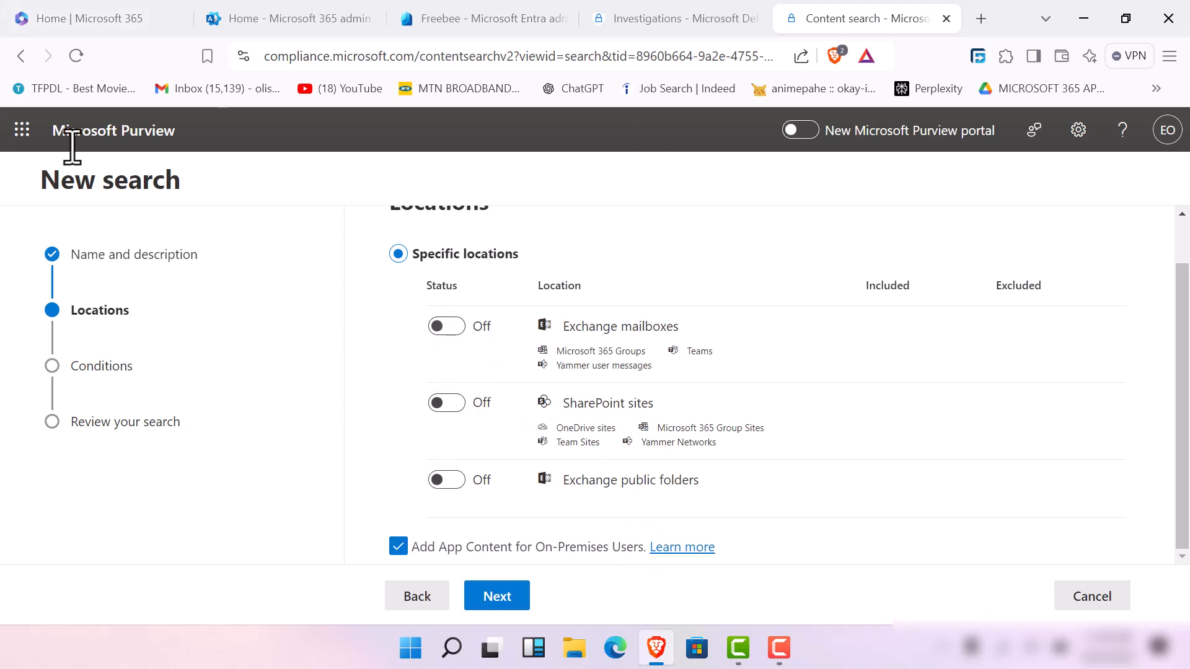
click(451, 328)
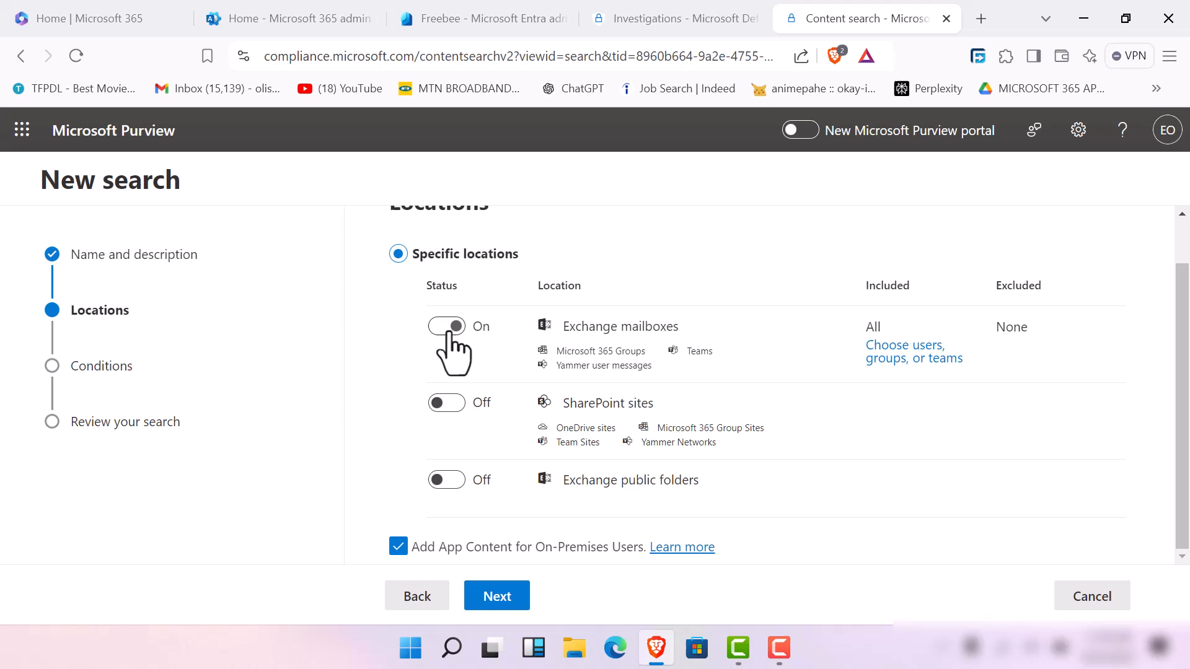
click(453, 404)
click(456, 490)
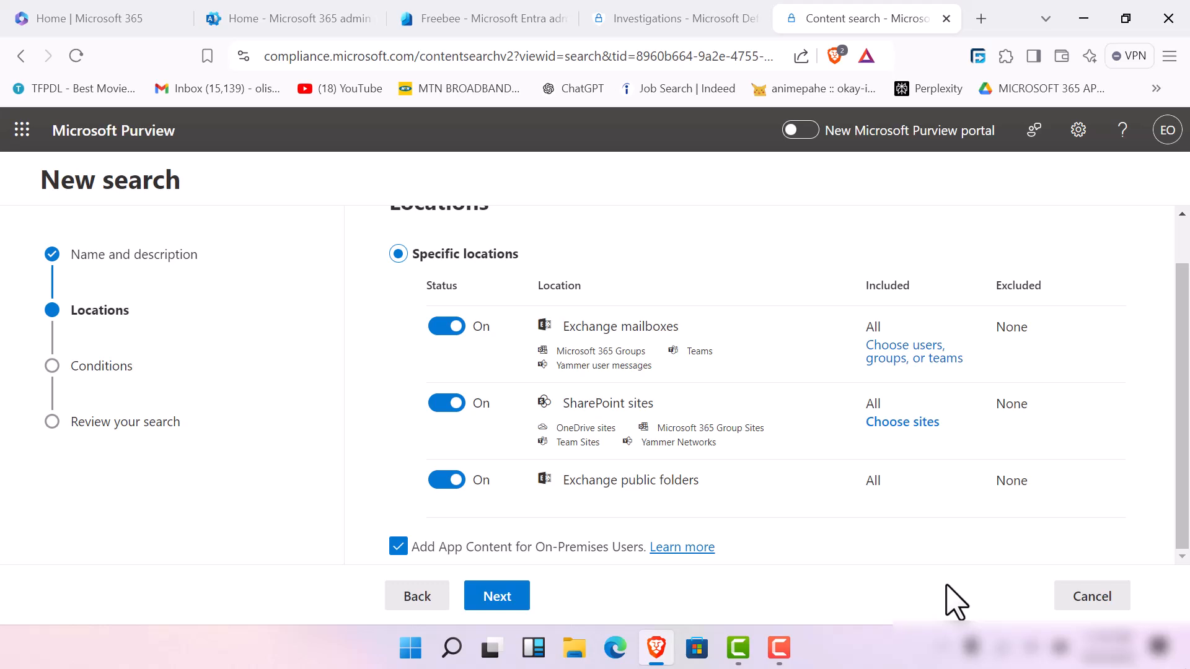
click(505, 604)
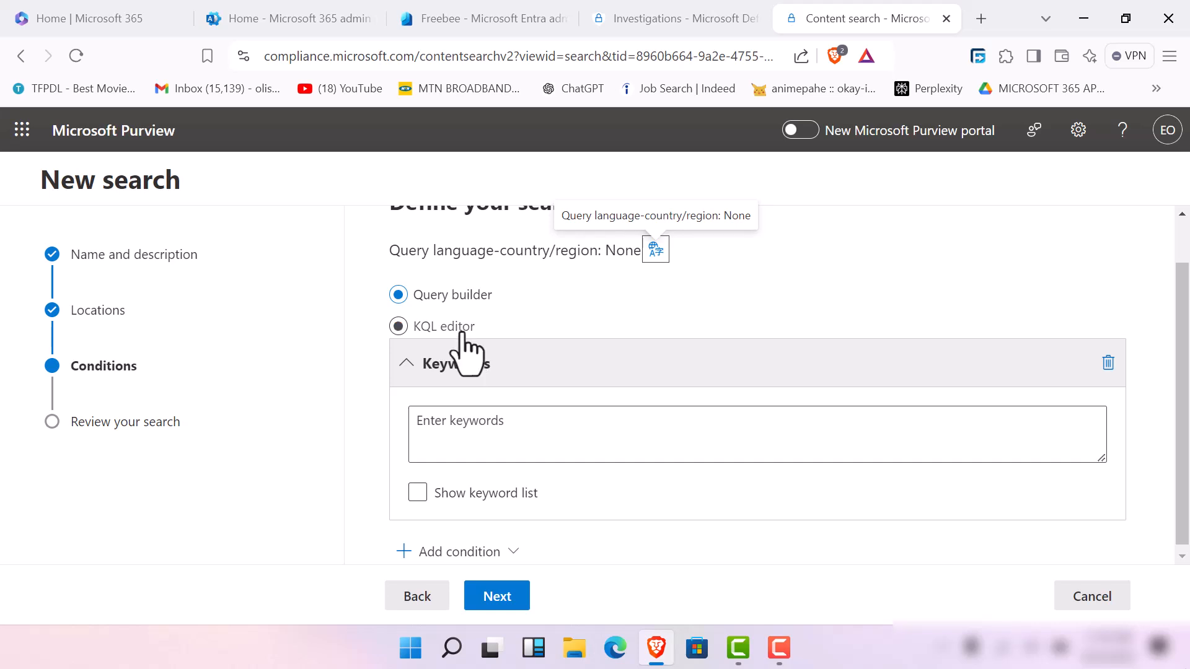
Add a Subject/Title condition to the search query
scroll(494, 414, down, 1)
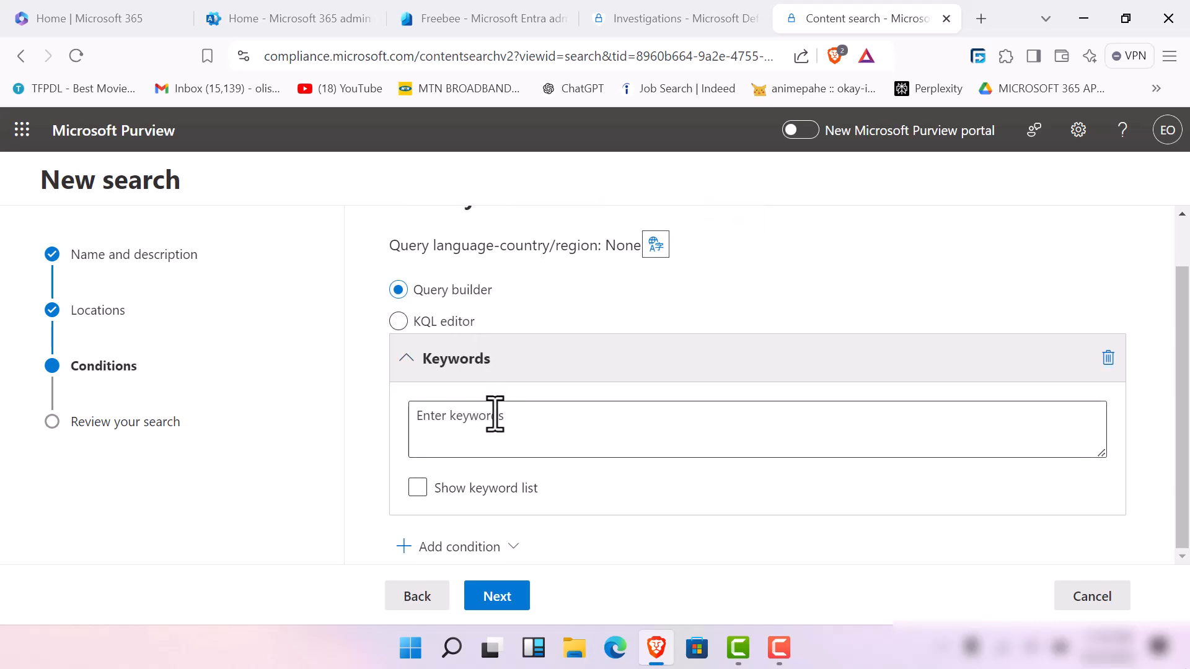
click(482, 550)
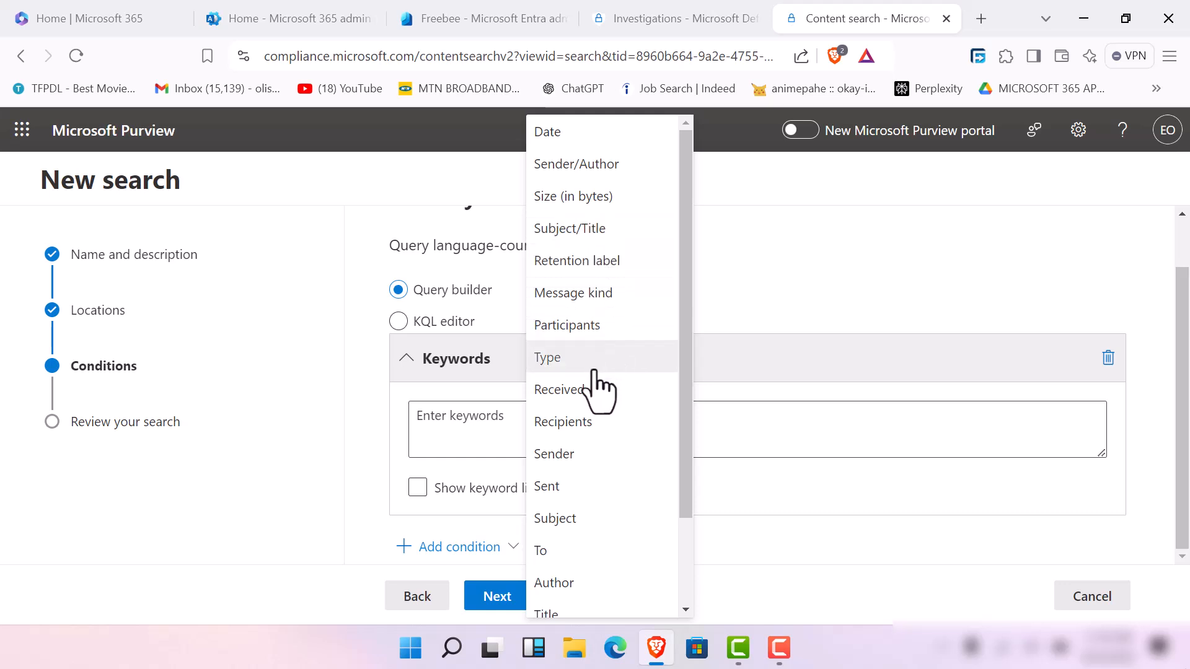
scroll(592, 490, down, 2)
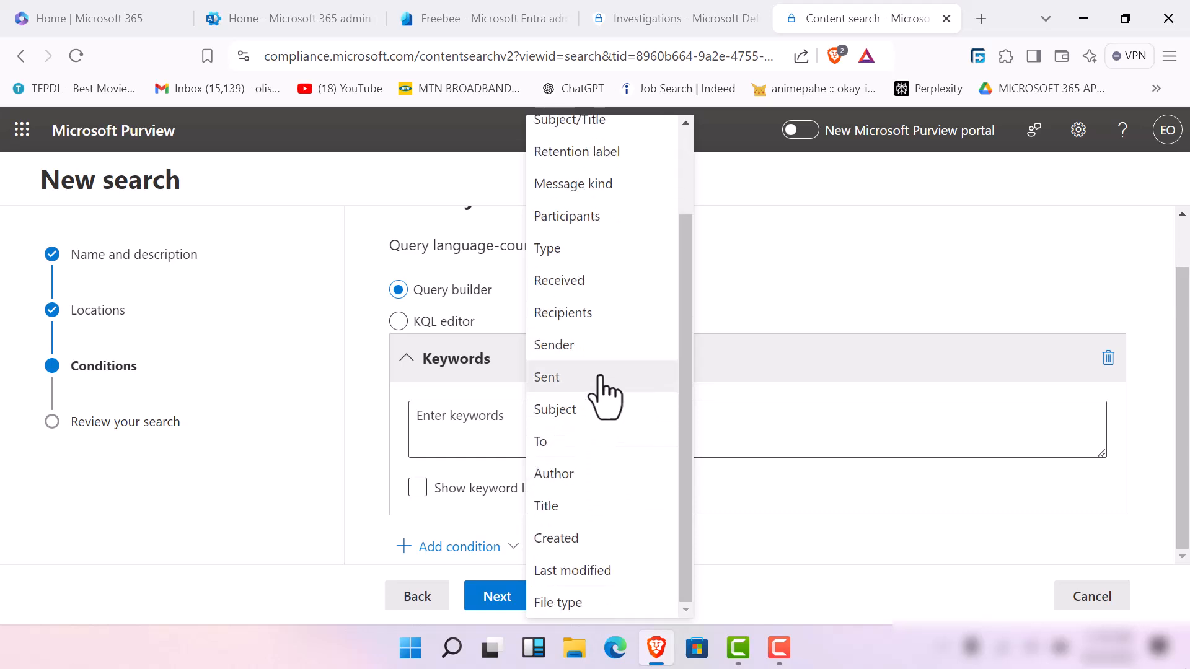
scroll(605, 381, up, 2)
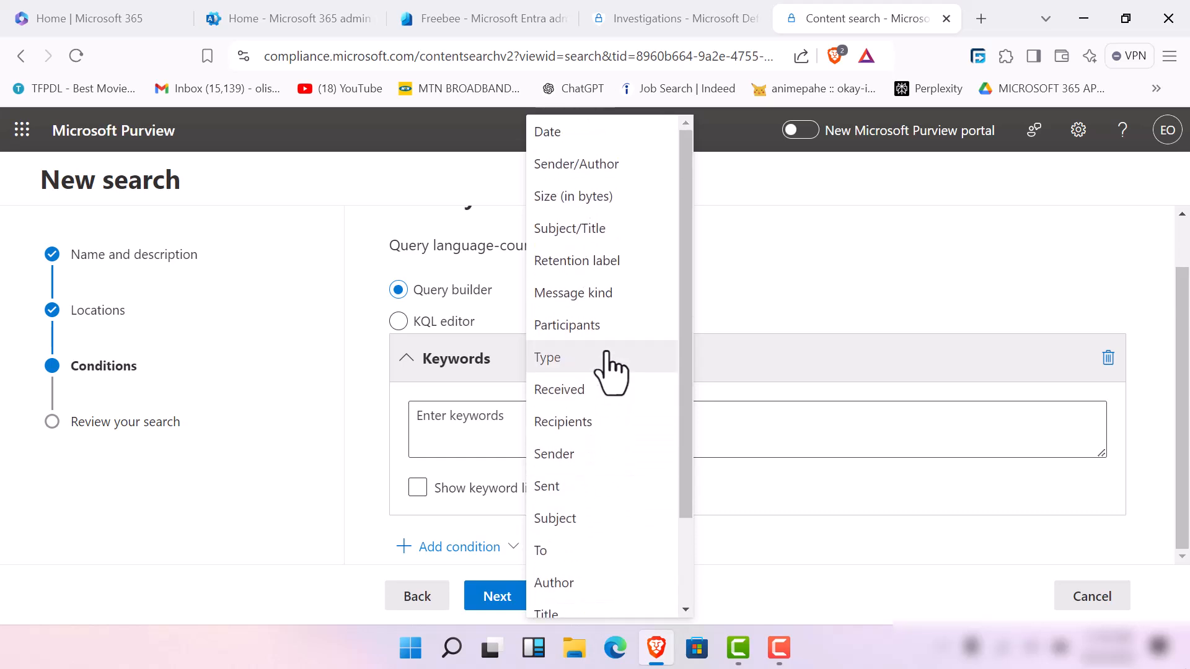
click(607, 235)
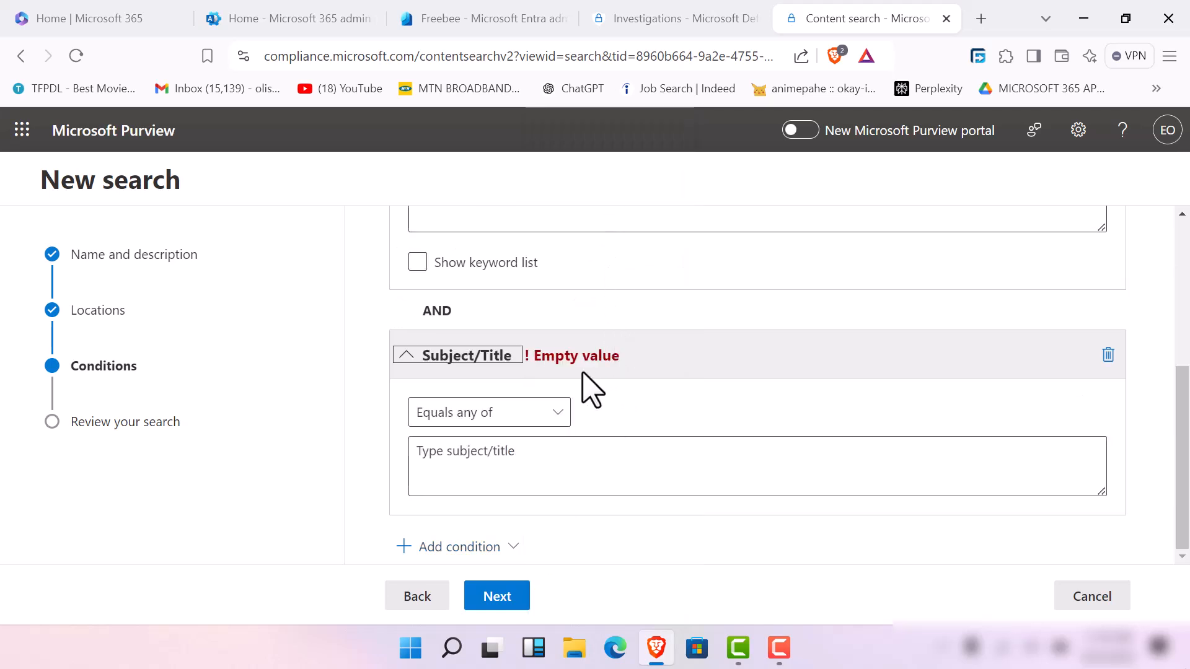
Enter "interview files, interv" as the search keywords and show them as a keyword list
scroll(585, 385, up, 5)
scroll(522, 464, down, 3)
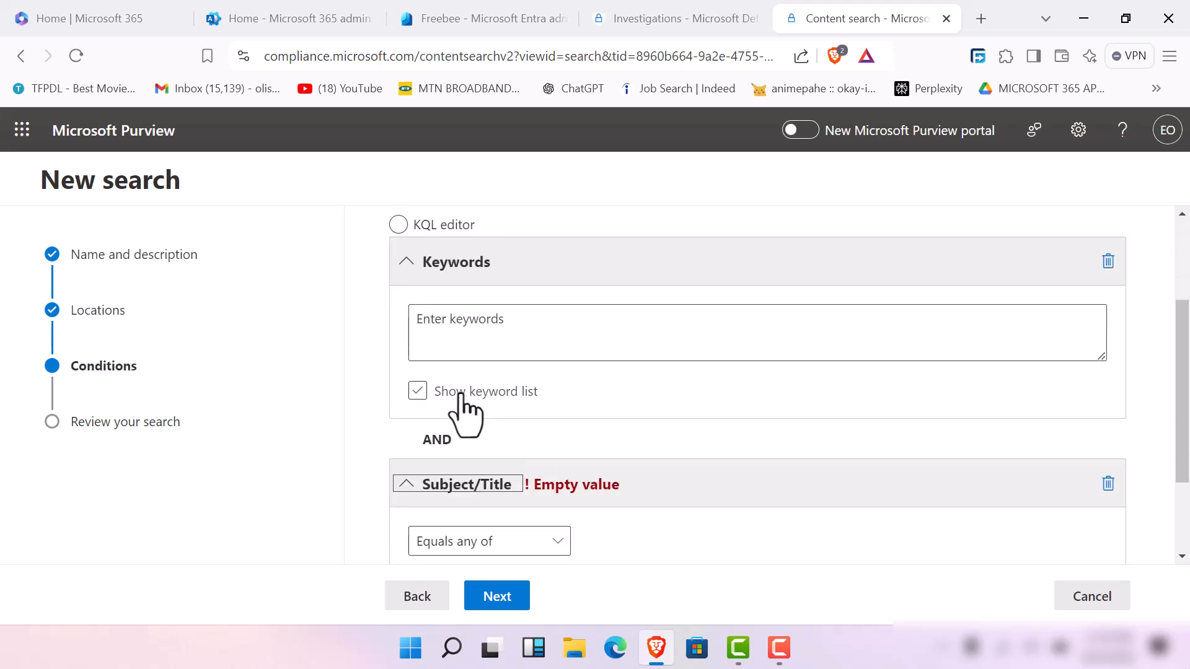
click(468, 348)
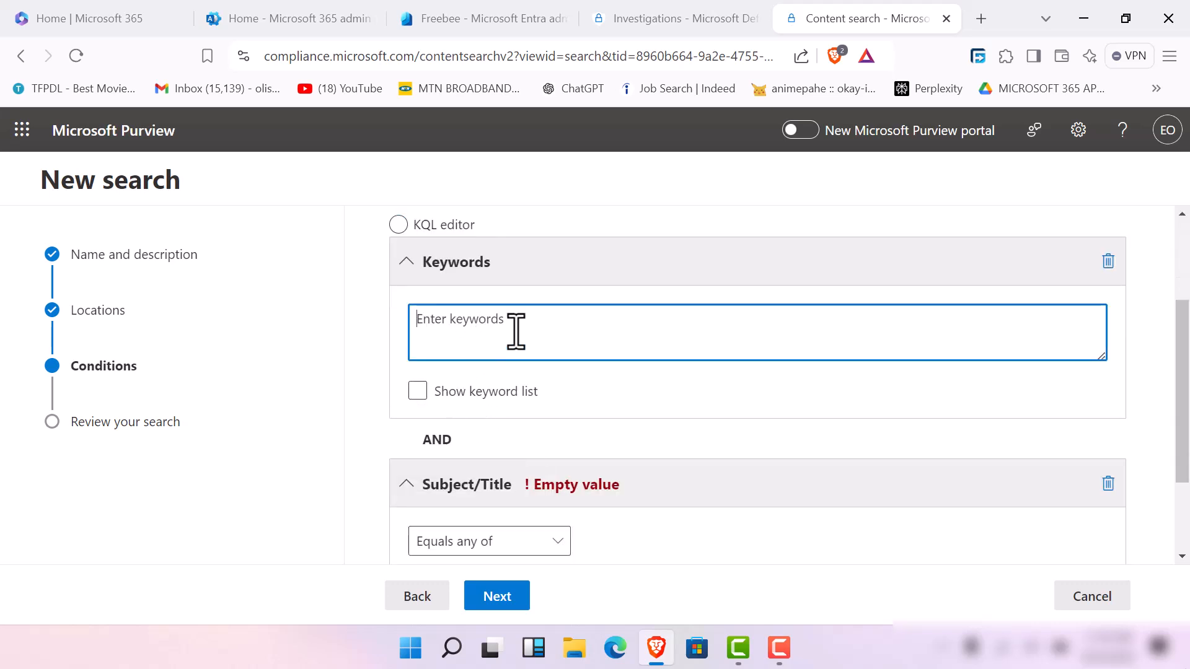
text(interview files)
text(, interv)
key(Return)
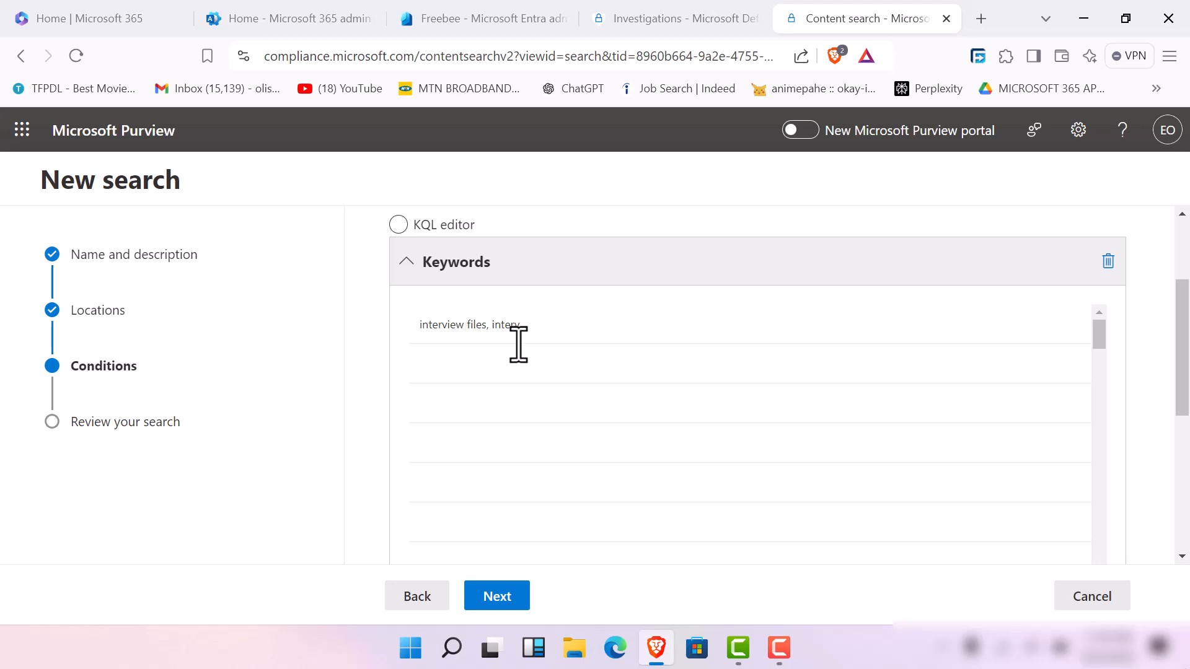
scroll(518, 344, down, 3)
click(519, 345)
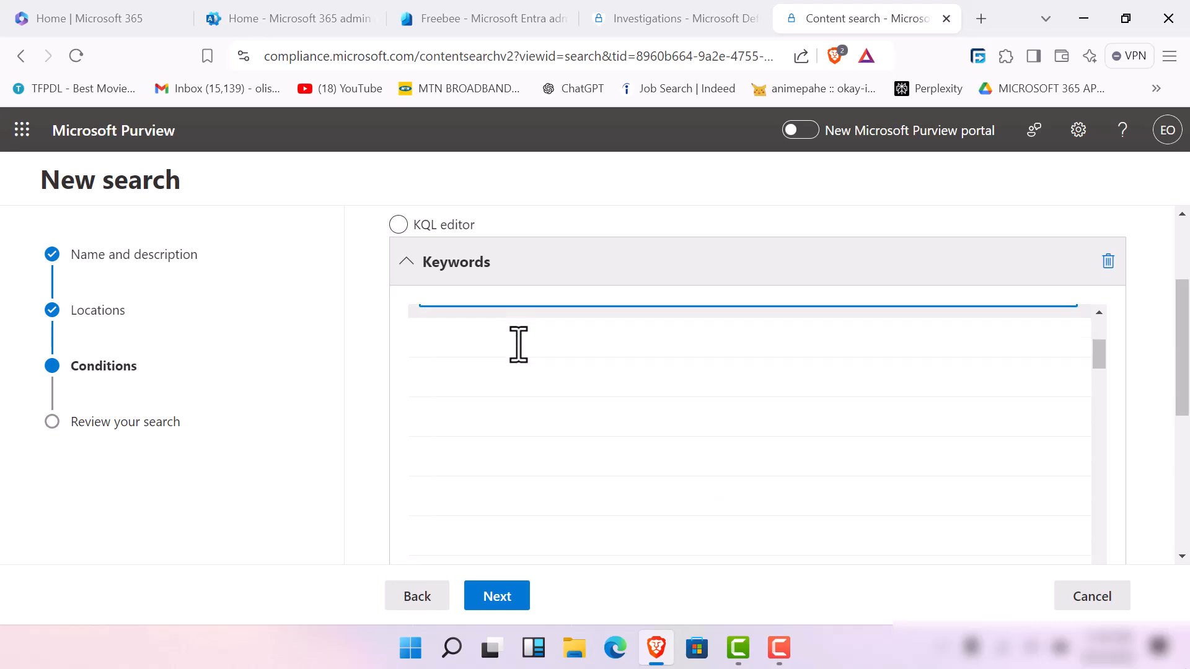
scroll(519, 345, up, 3)
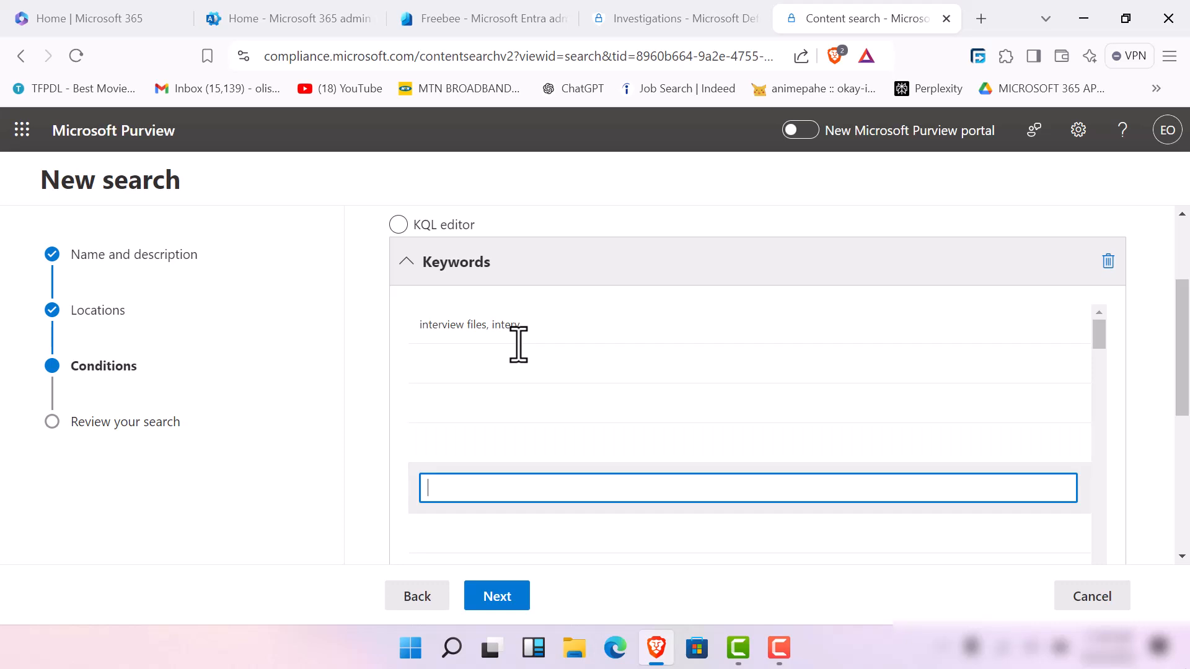
Cancel the new search wizard and discard the entered search settings
click(417, 592)
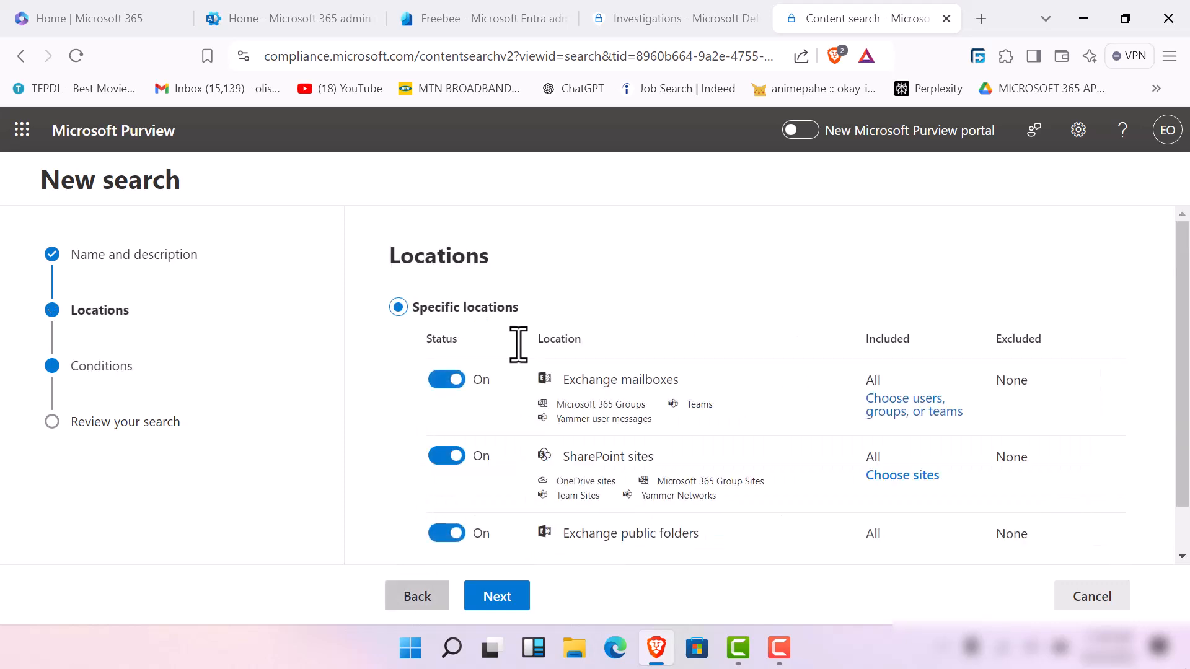
click(497, 594)
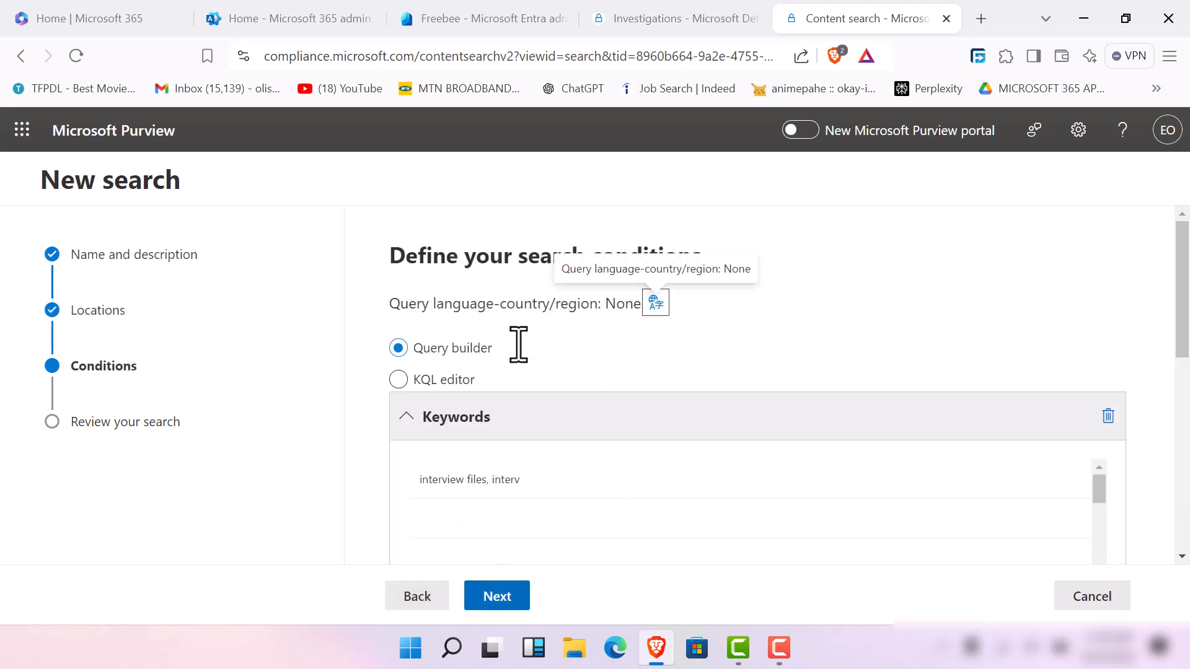
click(1092, 596)
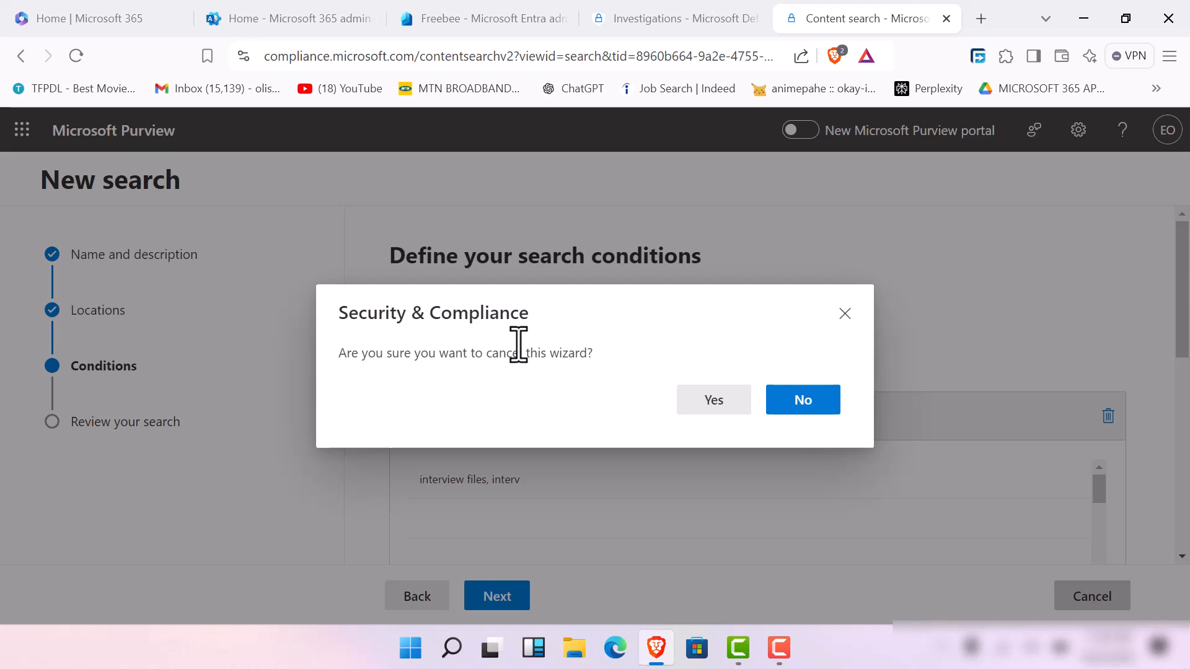
click(714, 400)
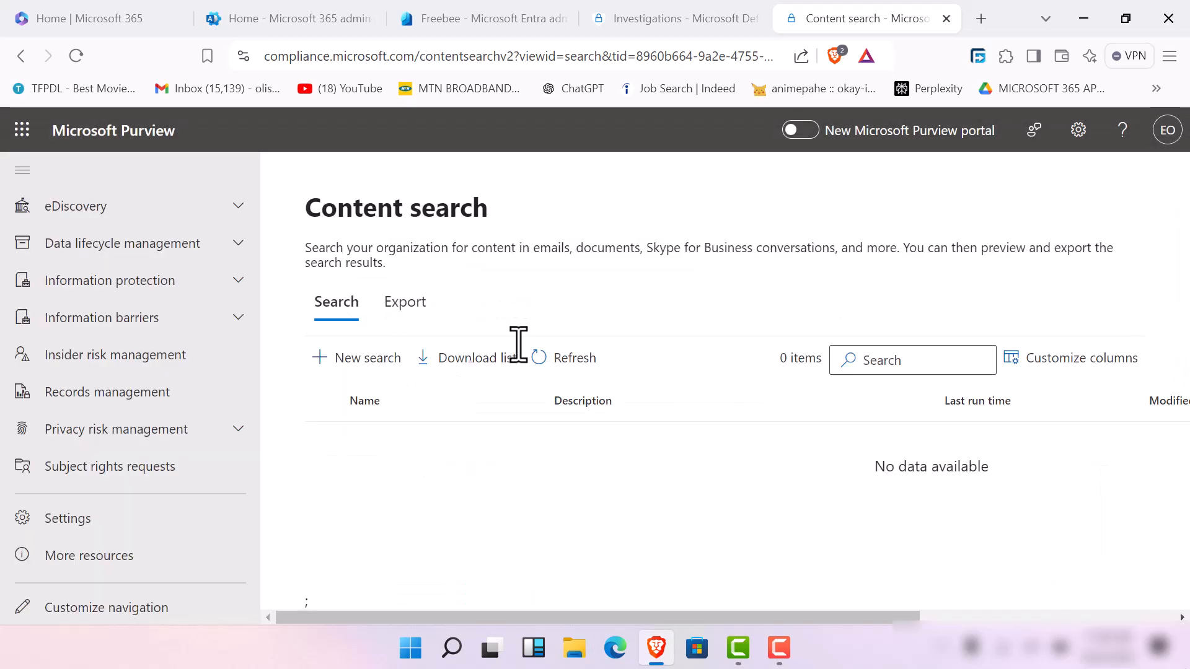
Start another new content search and name it "nenelabs.ng document search"
click(358, 357)
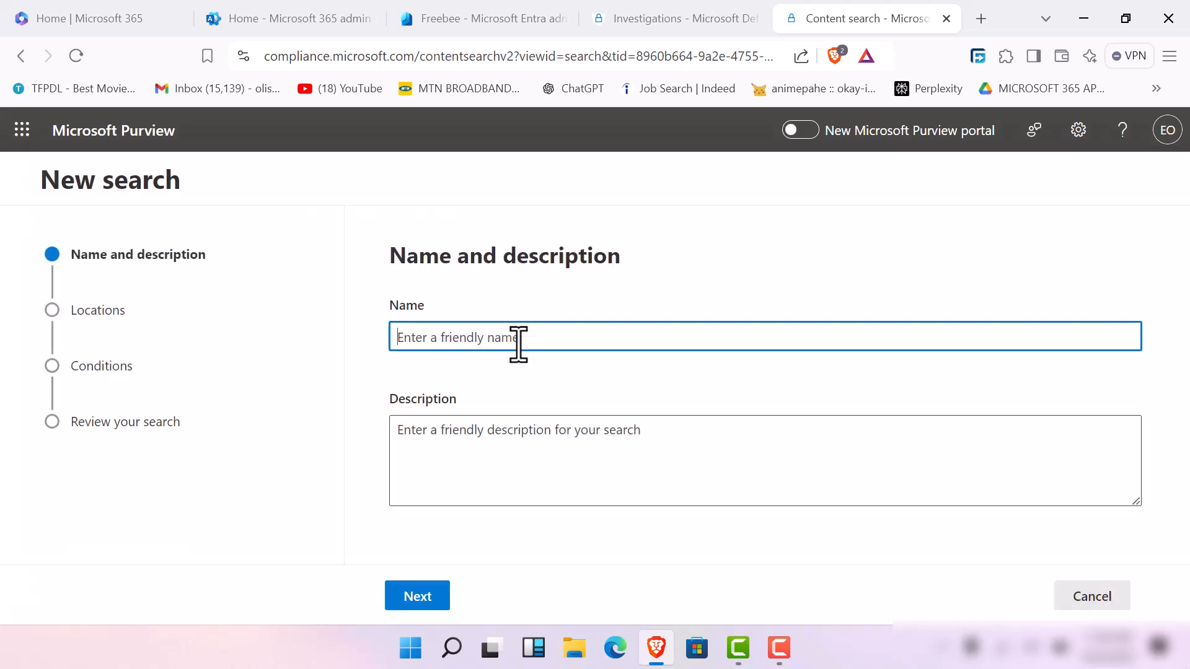
text(inter)
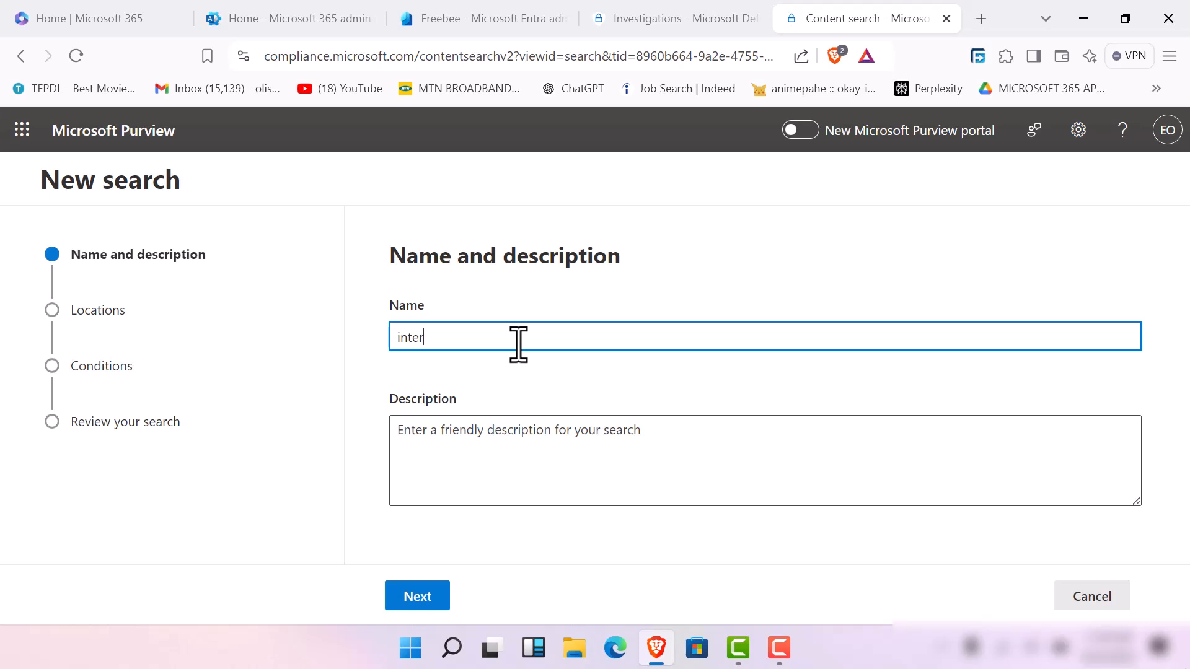
text(vi)
key(BackSpace)
key(BackSpace)
key(BackSpace)
key(BackSpace)
key(BackSpace)
key(BackSpace)
text(nnen)
key(BackSpace)
key(BackSpace)
key(BackSpace)
text(enelabs.ng document search)
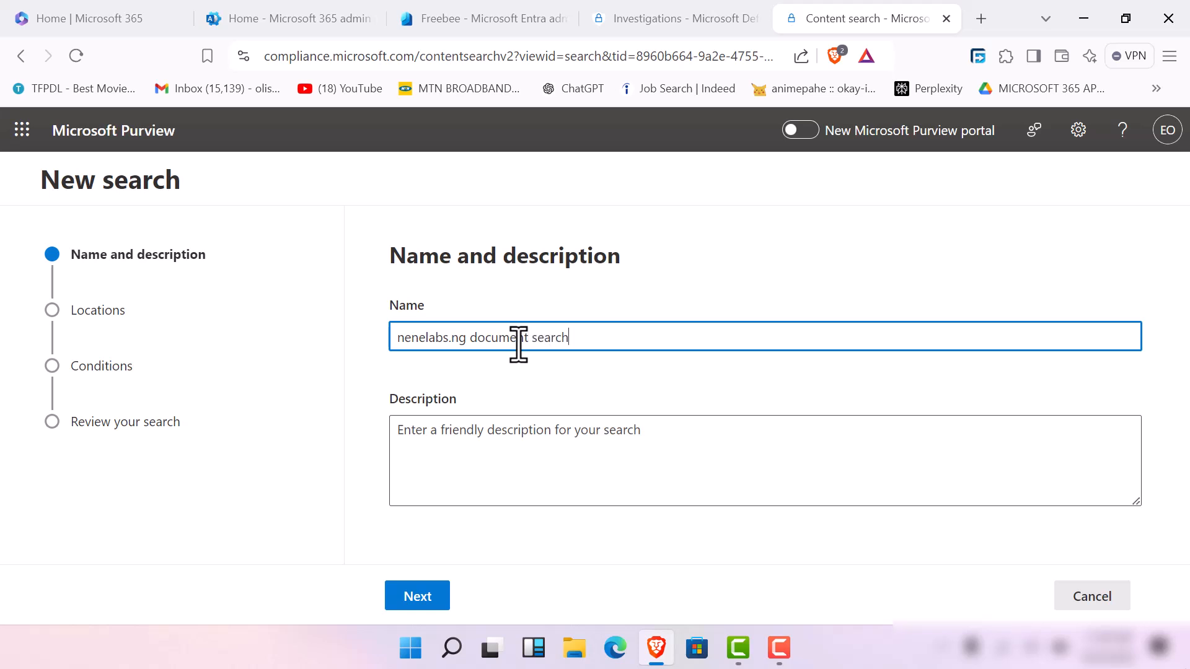
key(Tab)
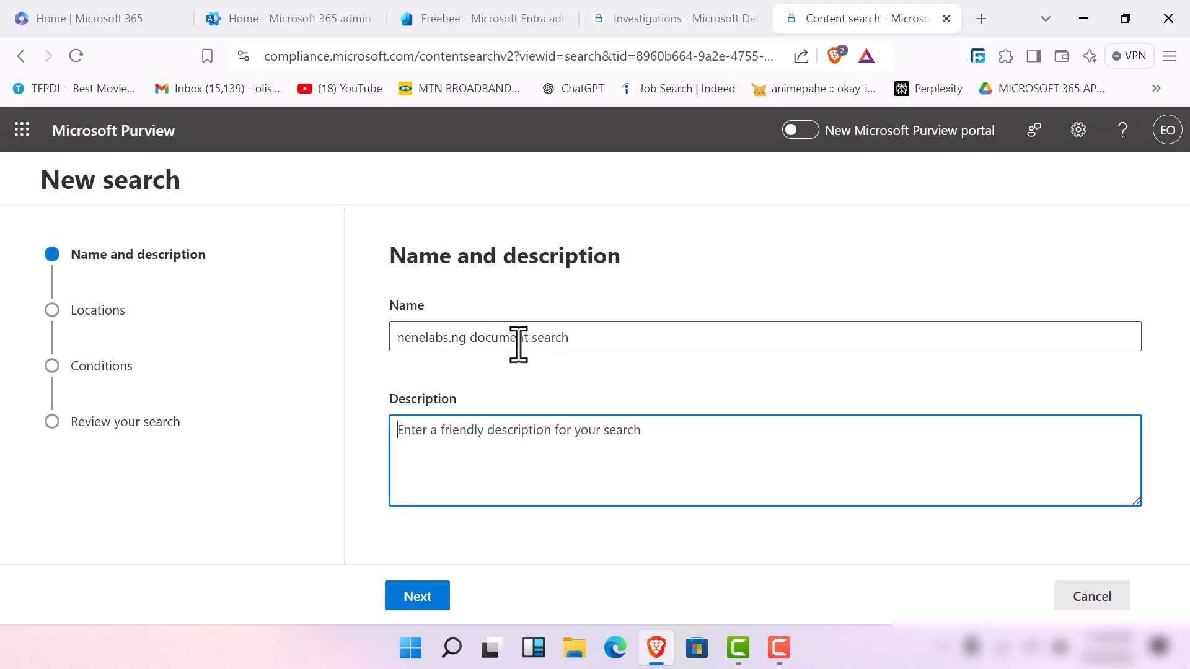
click(518, 344)
text(this)
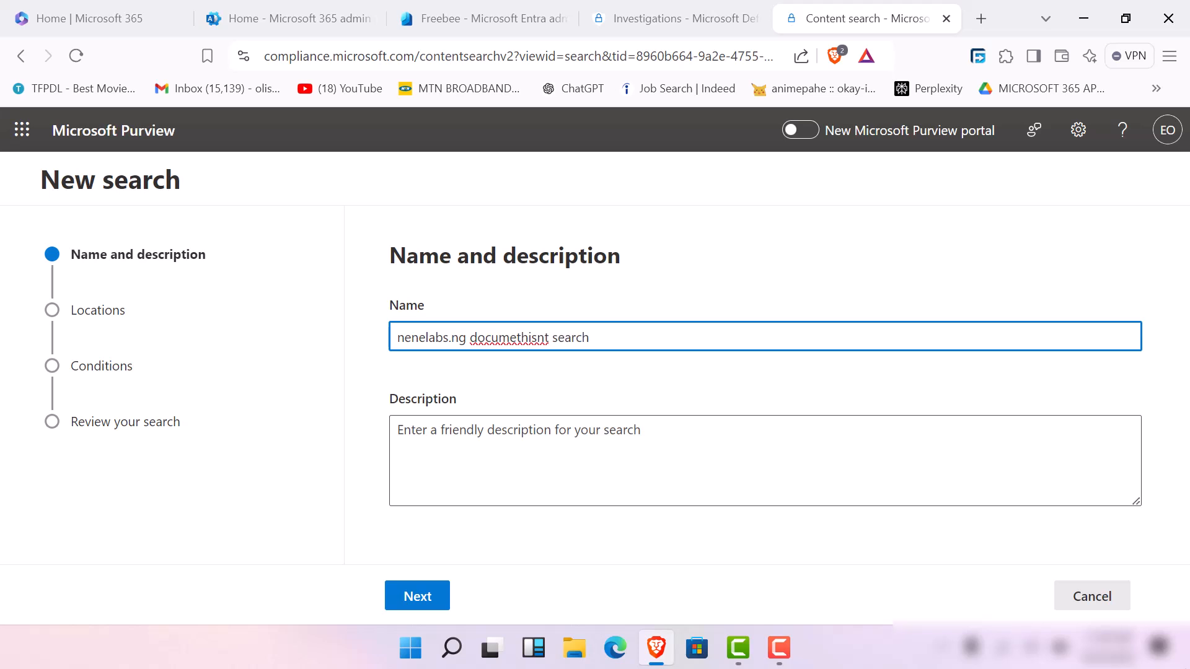
key(BackSpace)
key(BackSpace)
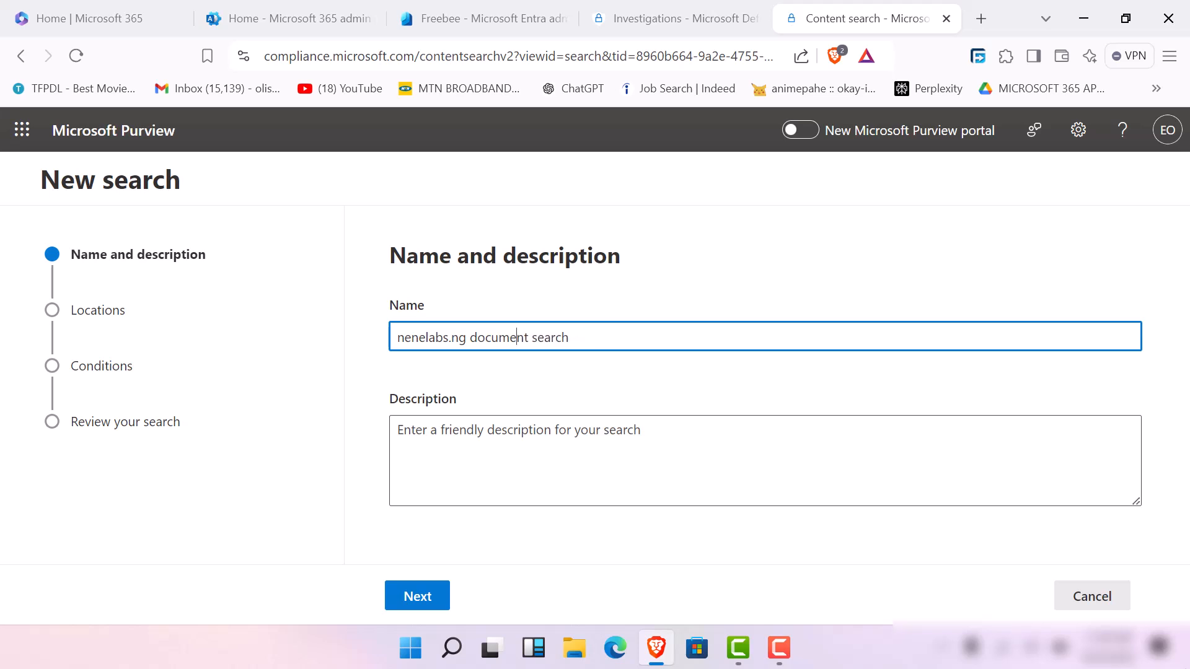
Enter the description "this is document search for interview files on behalf of the hr and the manager , done by the IT admin of nenelabs.ng"
click(501, 454)
text(this )
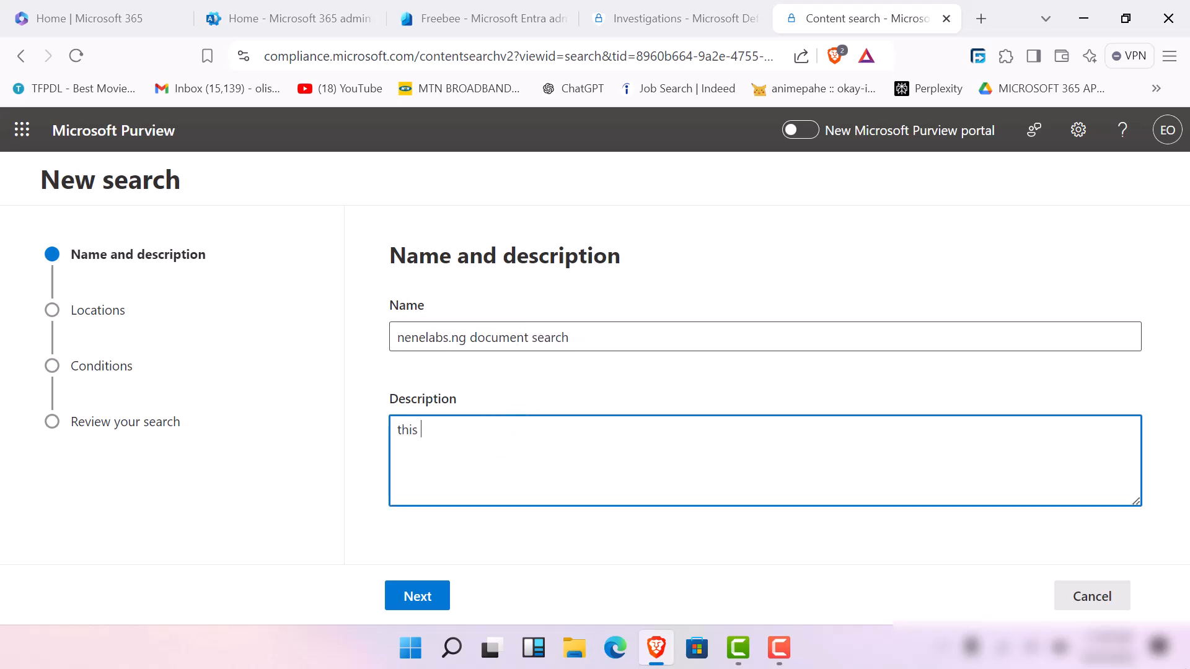
text(is document search for i)
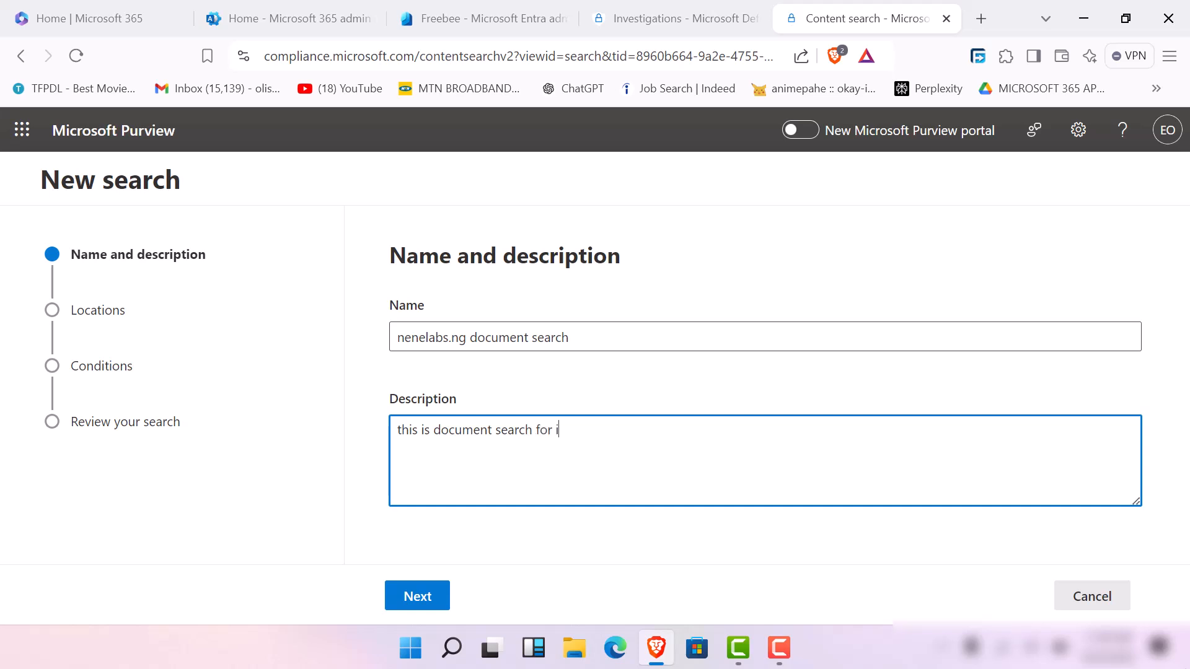
text(nterview files on behalf of)
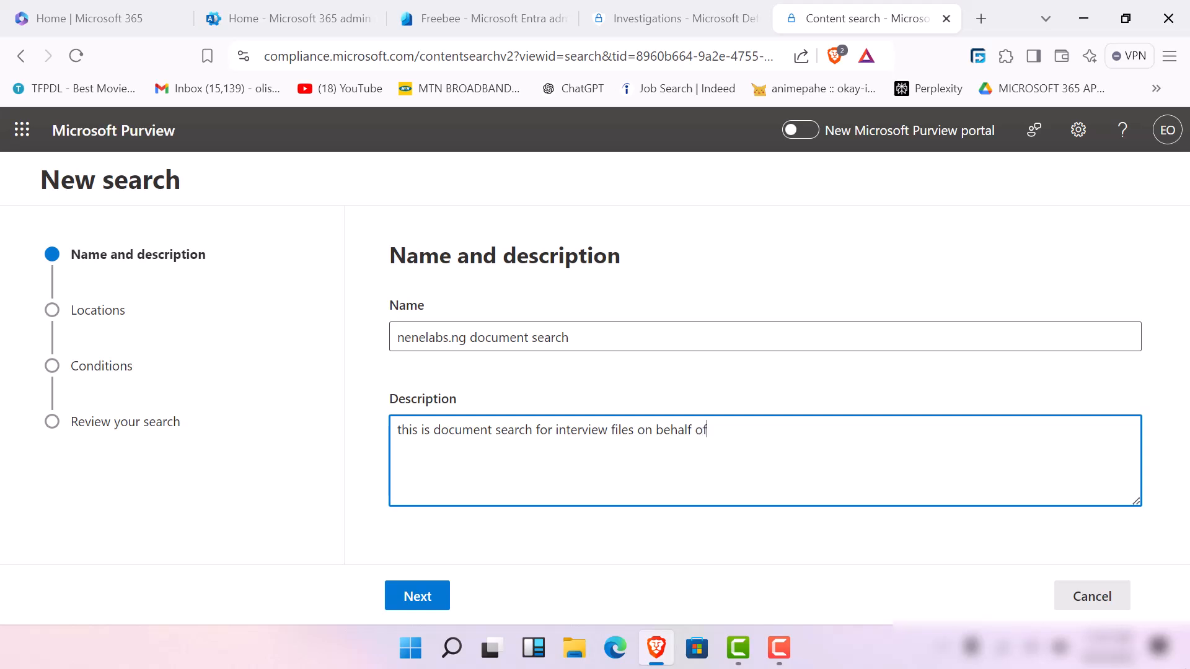
text( the hr and the manager)
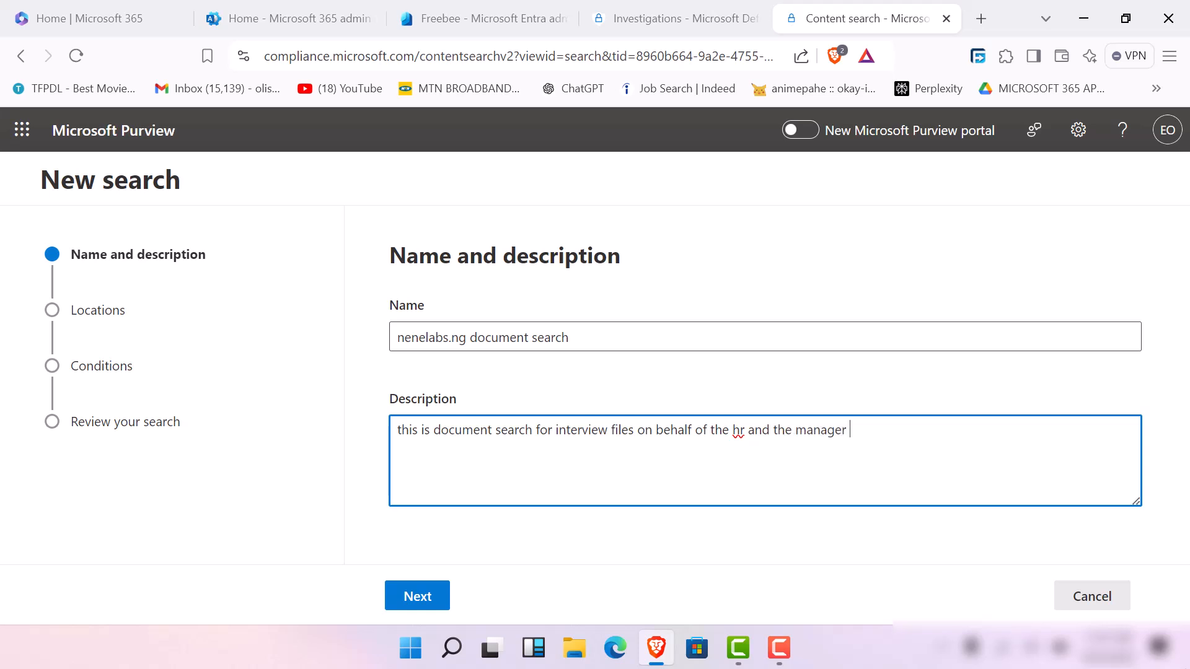
text( , done by the lT admin of nnen)
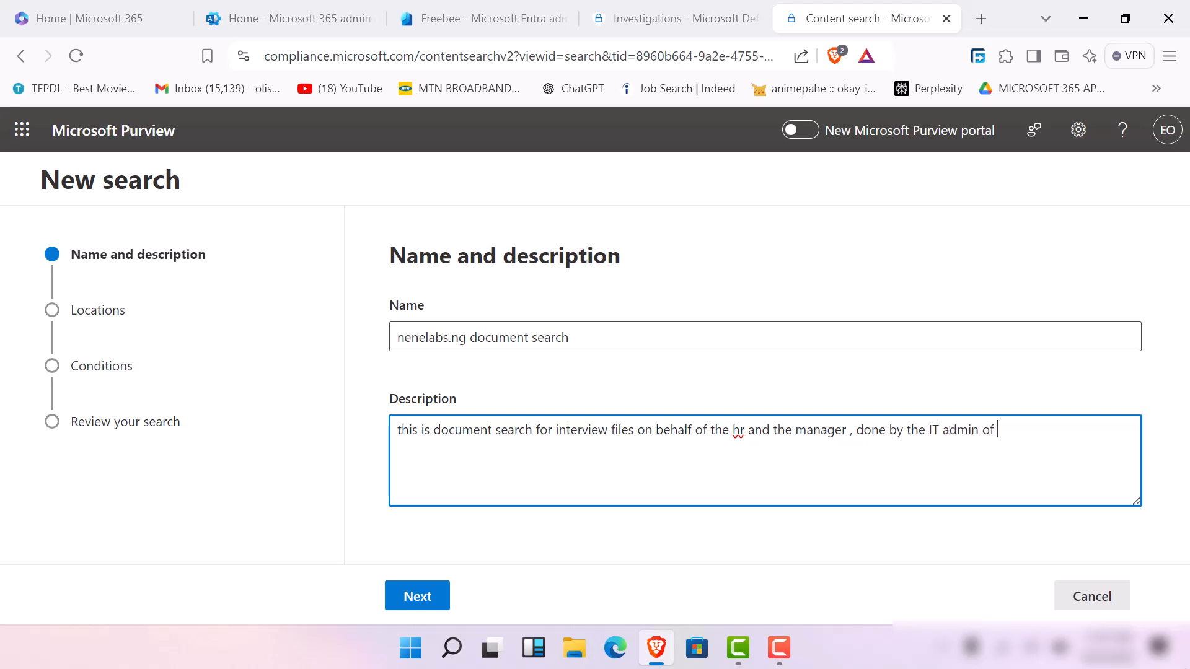
key(BackSpace)
key(BackSpace)
key(BackSpace)
text(enelabs.ng)
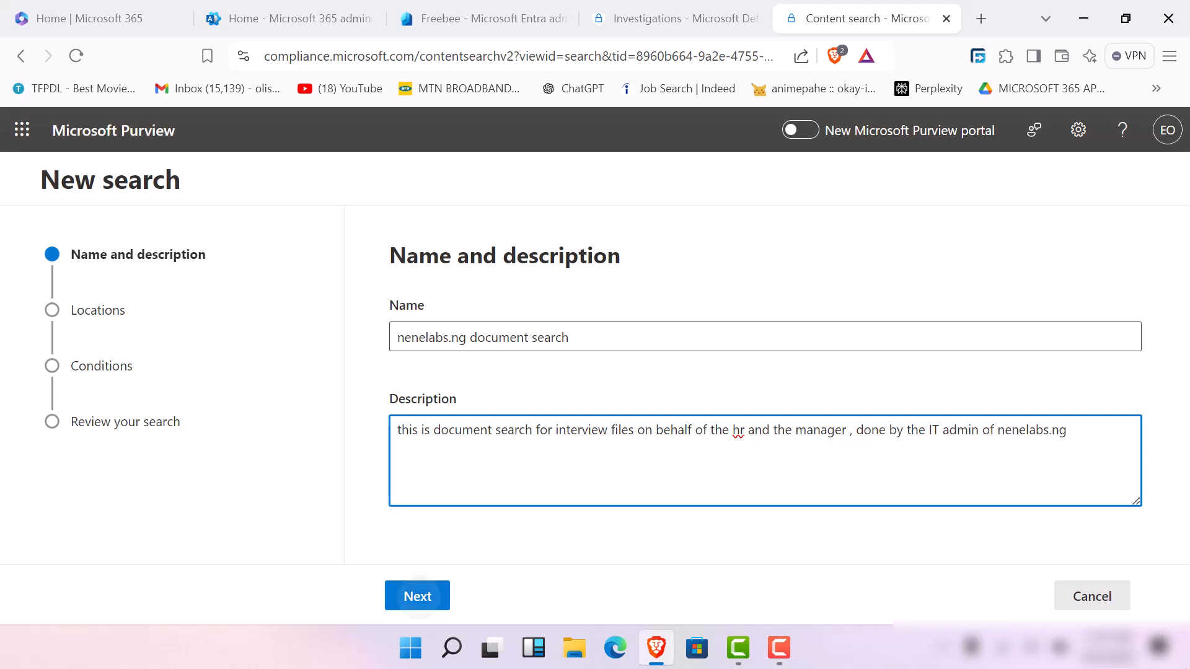
click(417, 596)
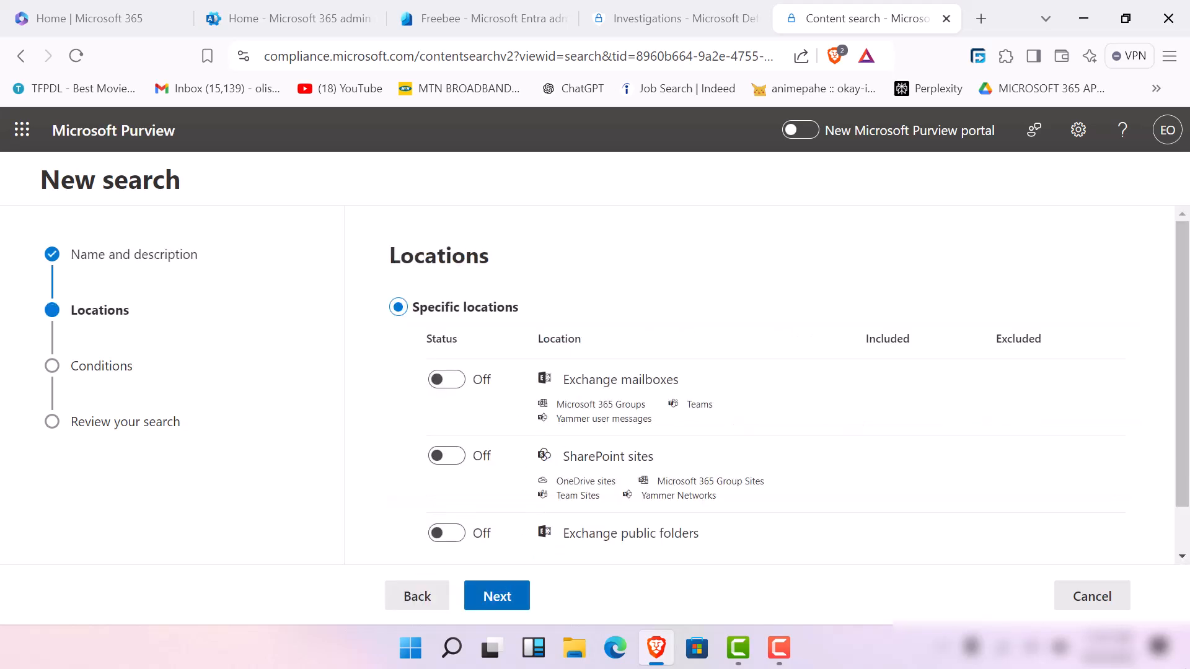
Include Exchange mailboxes, SharePoint sites and Exchange public folders as search locations and continue to the conditions
click(446, 380)
click(446, 456)
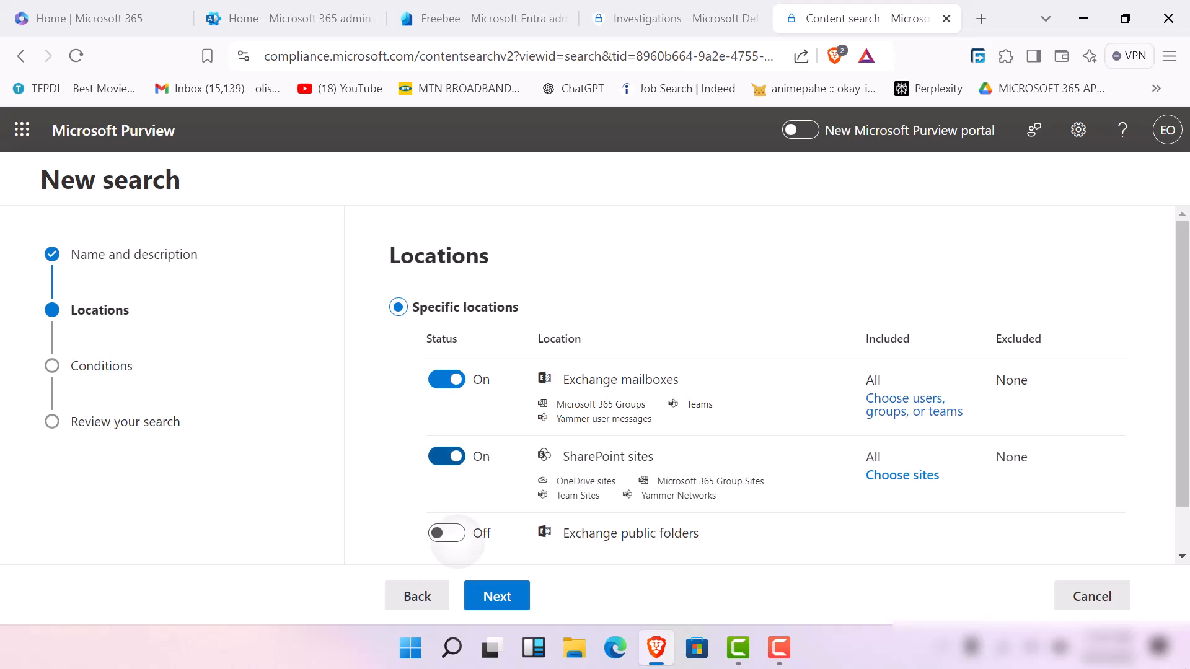
click(447, 534)
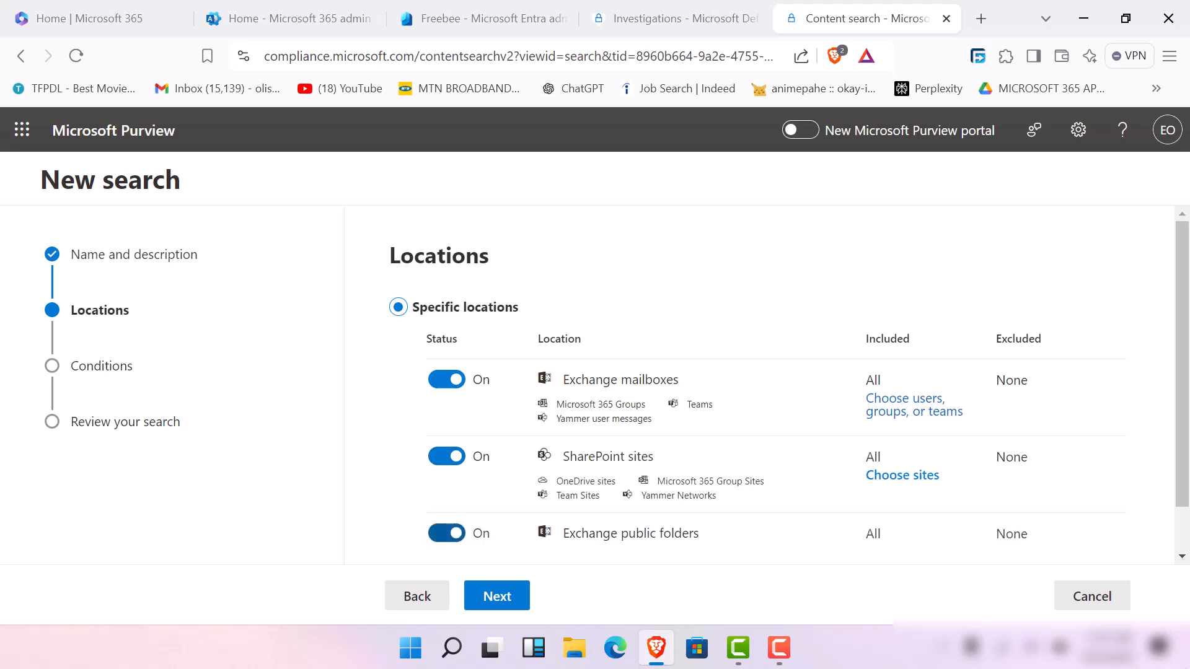
scroll(781, 384, down, 1)
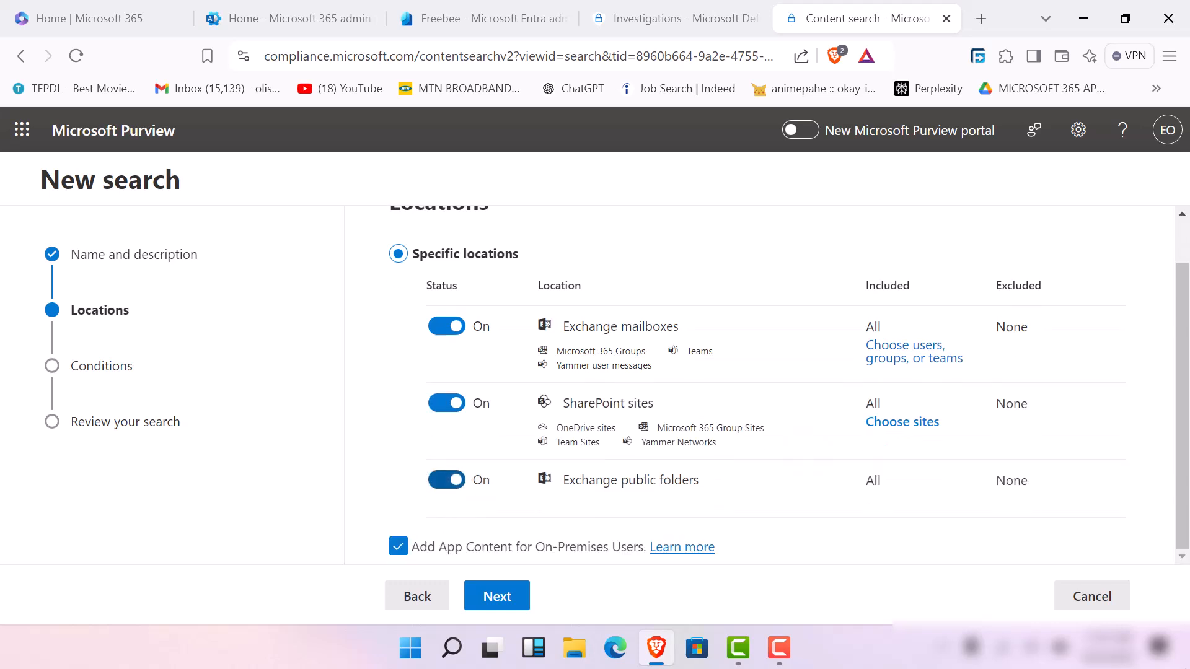
click(497, 596)
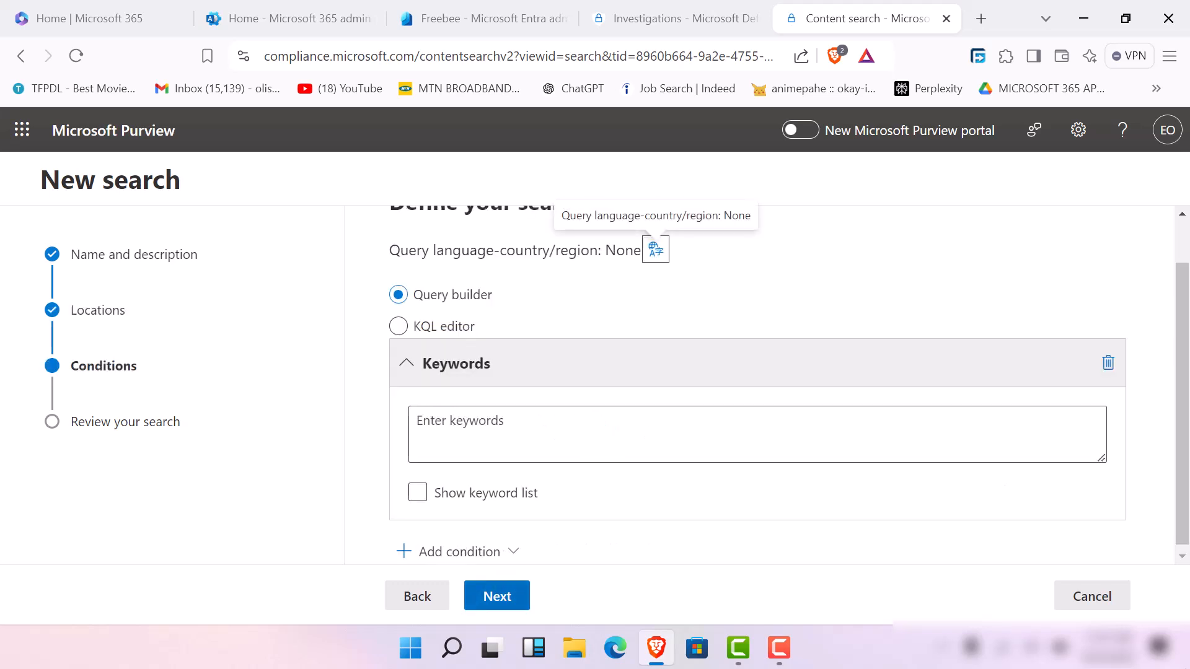
Enter "interview files , interview instructions, interview tips." as the search keywords
click(525, 429)
text(i)
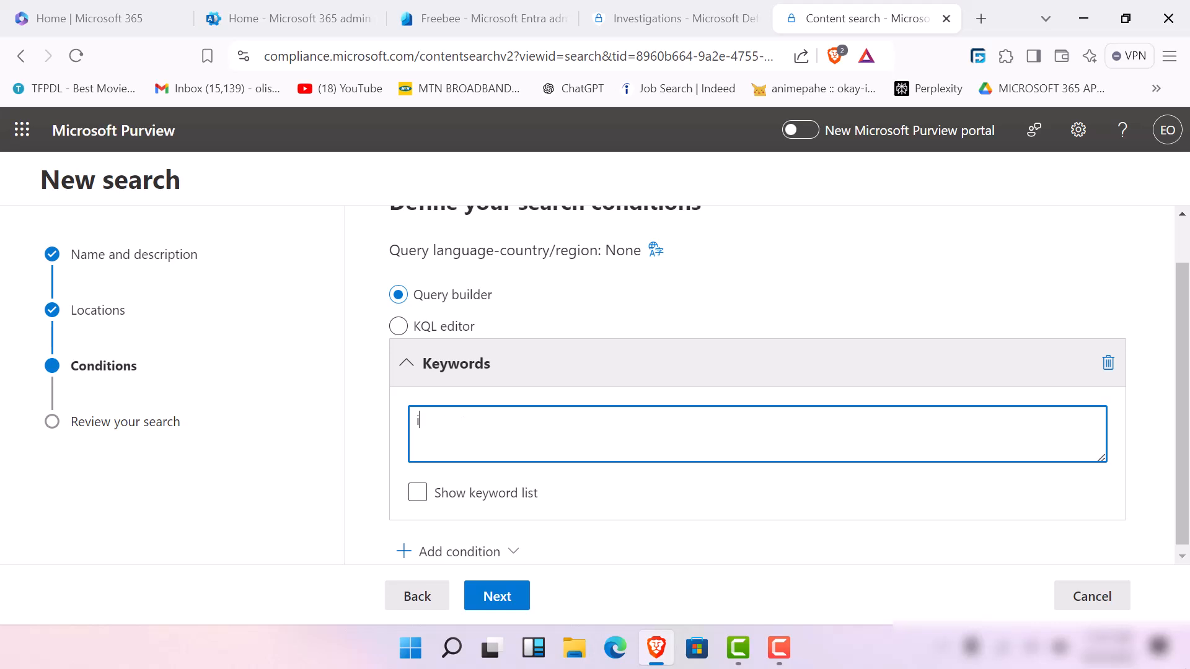
text(nterview files (c:s))
key(BackSpace)
key(BackSpace)
key(BackSpace)
key(BackSpace)
key(BackSpace)
key(BackSpace)
scroll(506, 360, down, 1)
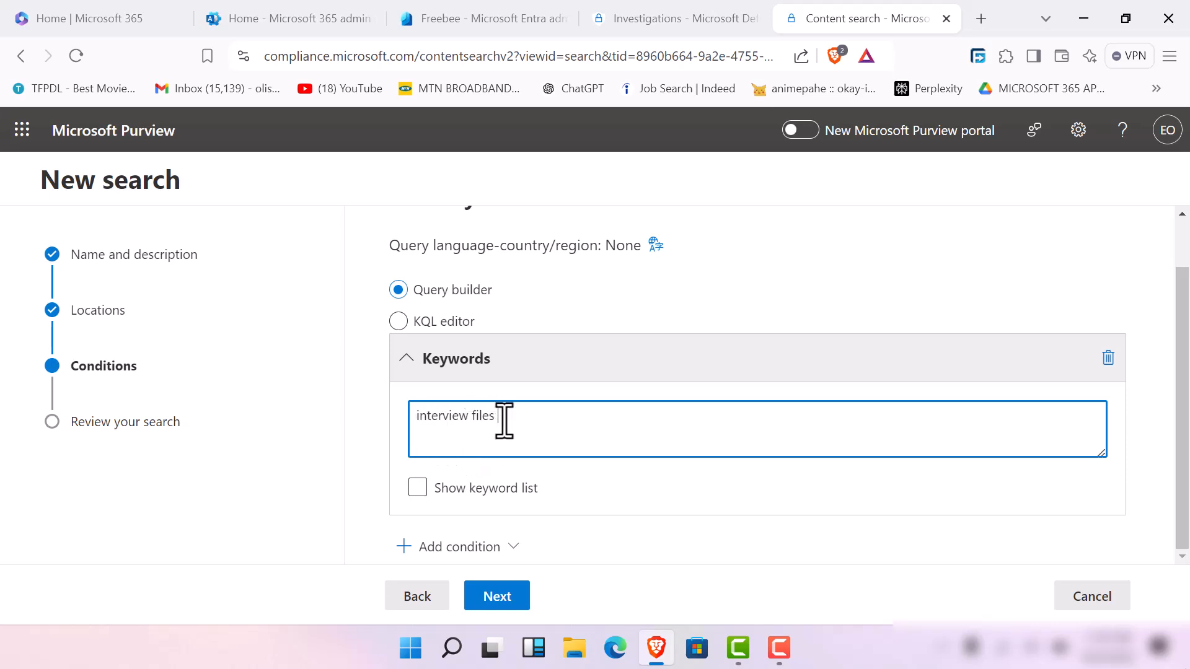
text(,interview instructions, interviw)
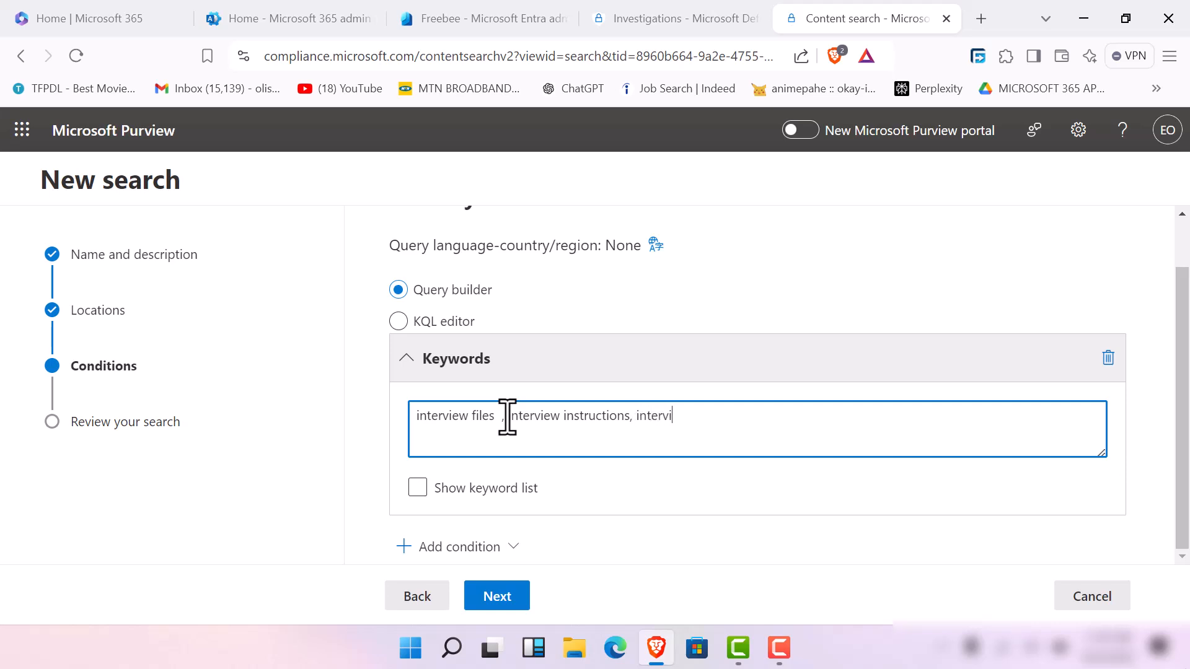
key(BackSpace)
text(ew ti[)
key(BackSpace)
text(ps.)
Add a Subject condition and a Subject/Title condition to the search query
click(441, 556)
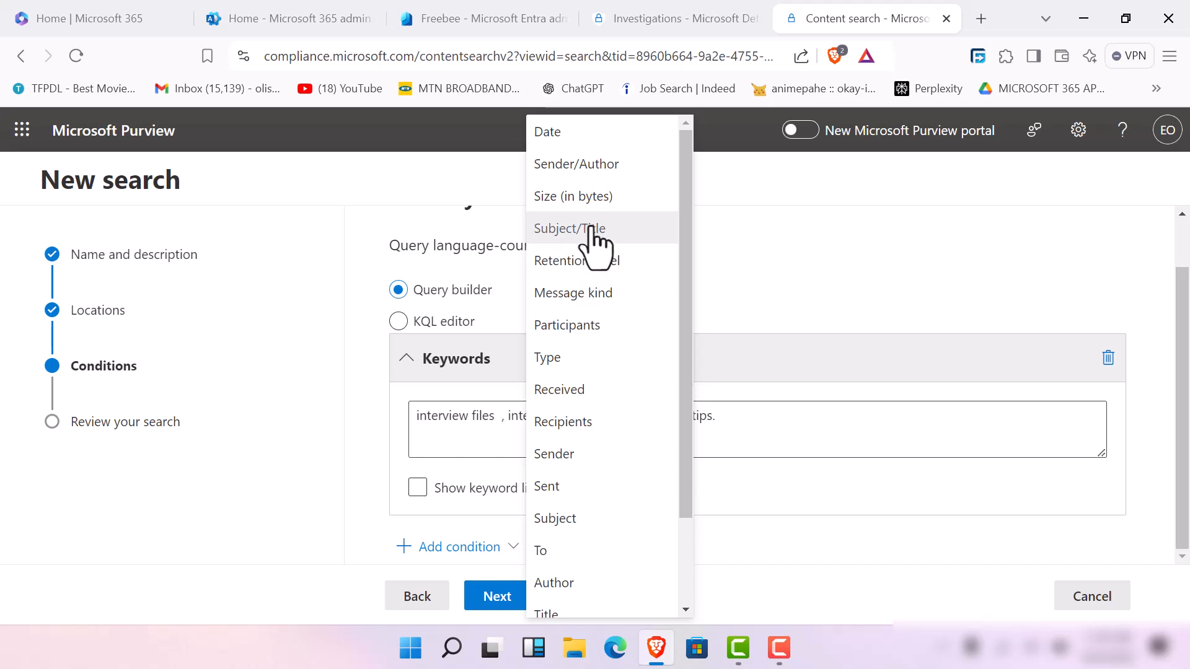
click(555, 518)
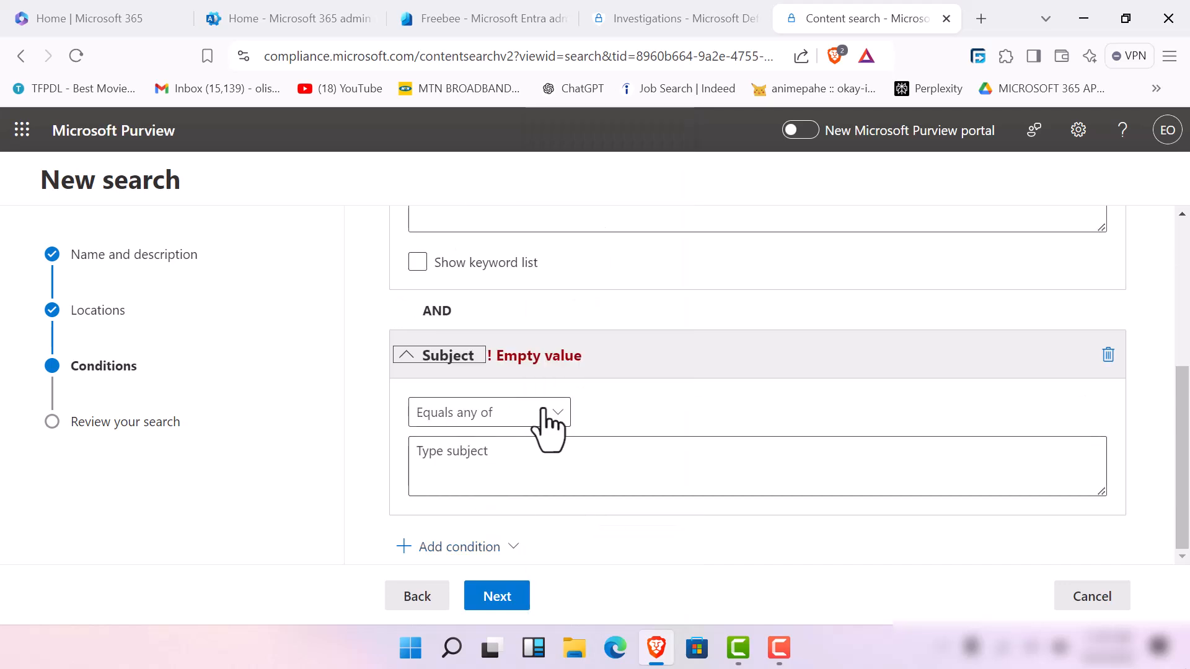
click(470, 545)
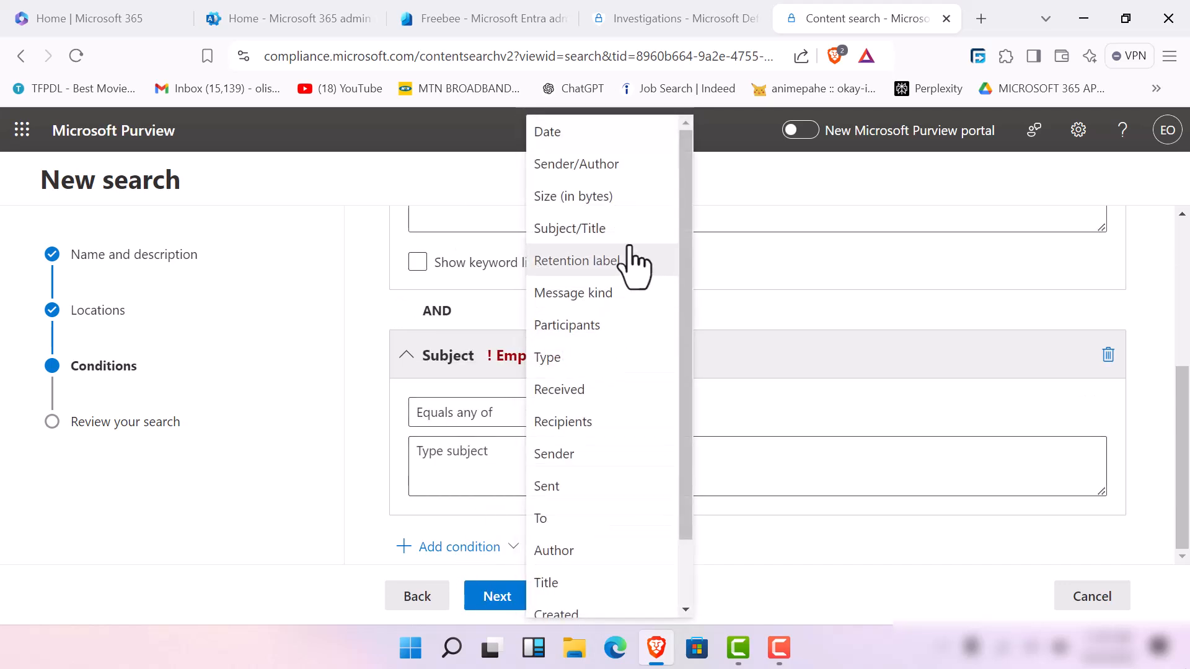
click(612, 234)
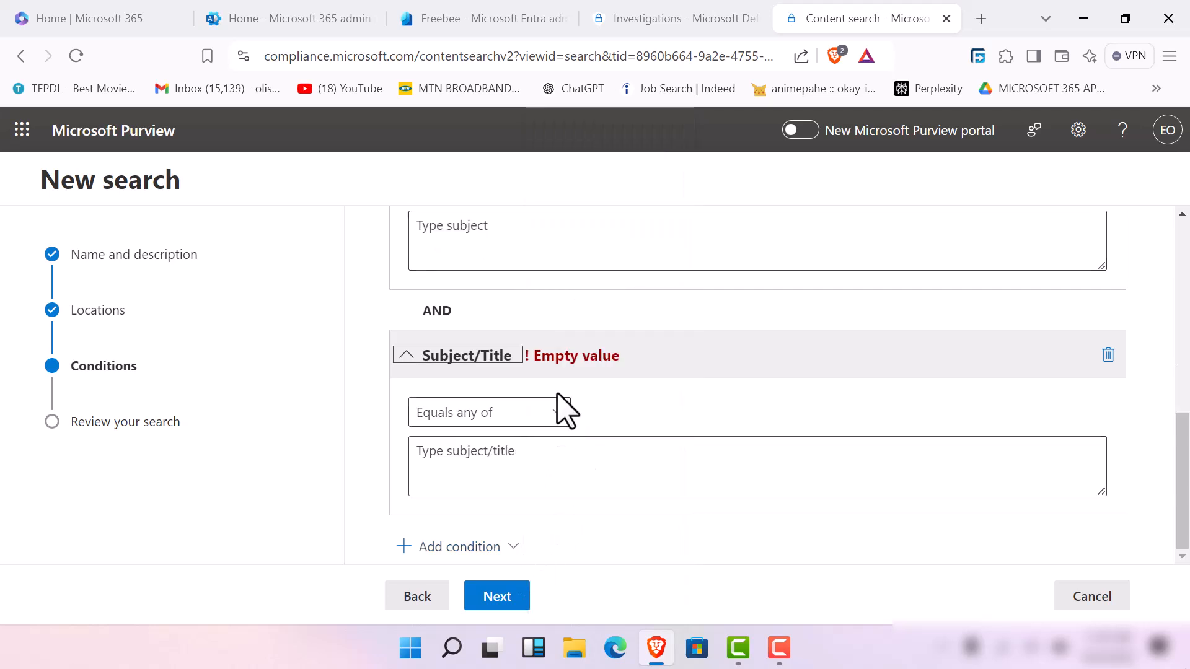
click(583, 364)
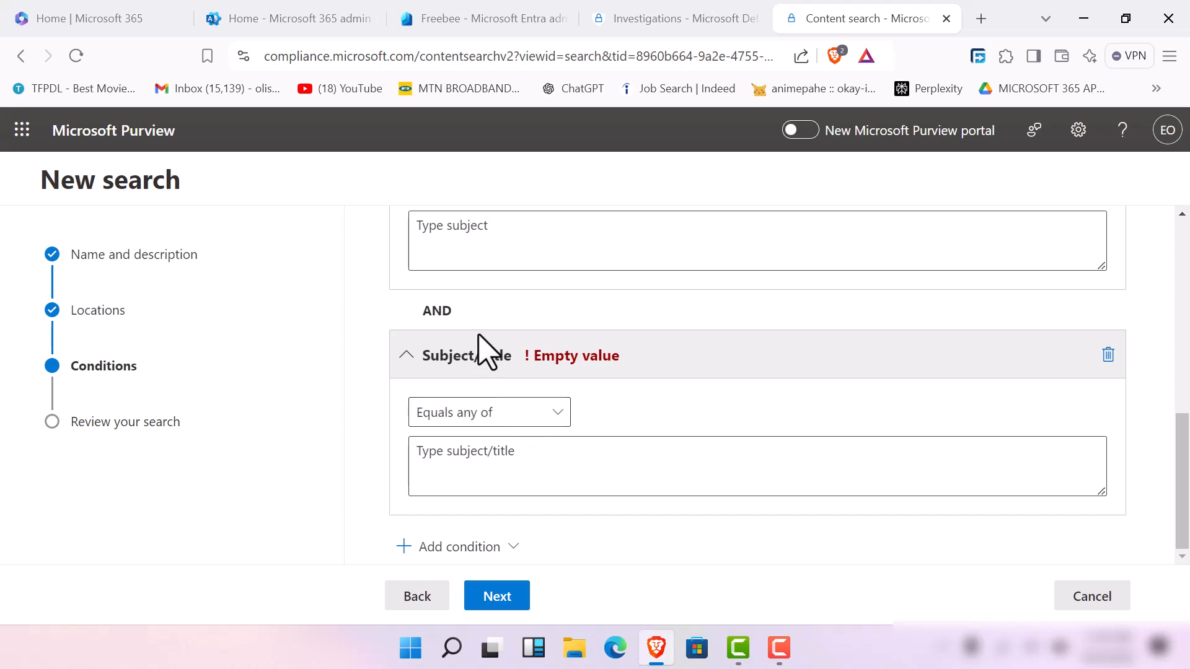
Set the Subject condition to "Contains any of" with the value "interview"
scroll(503, 319, up, 2)
scroll(504, 358, up, 4)
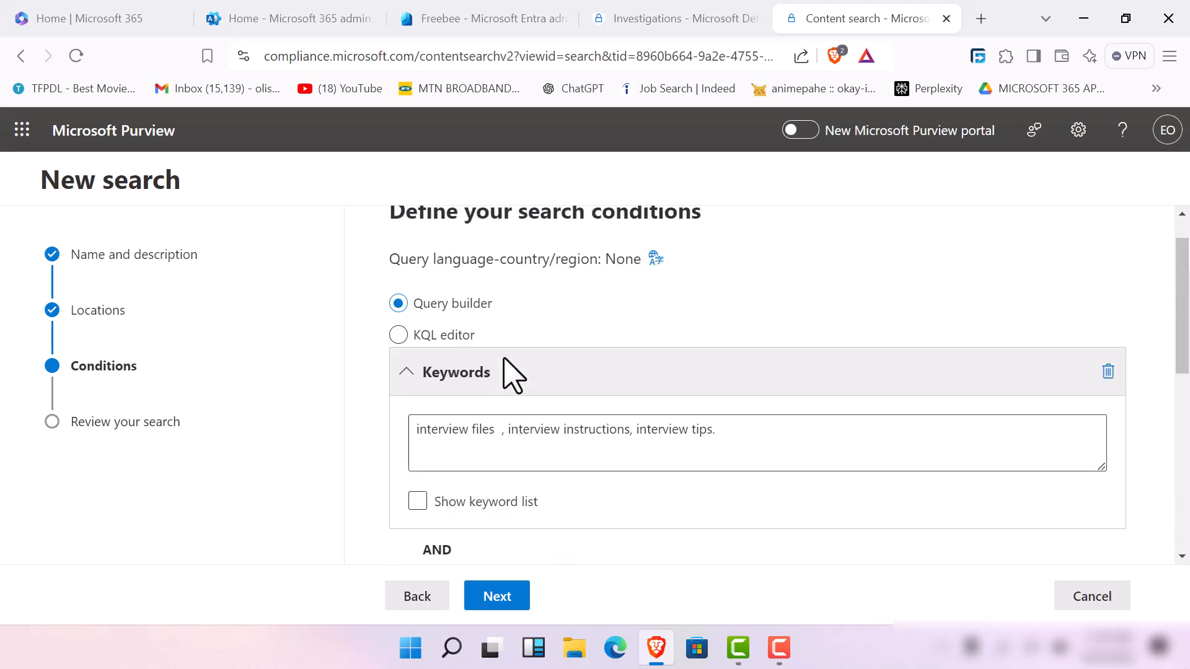
scroll(511, 375, down, 2)
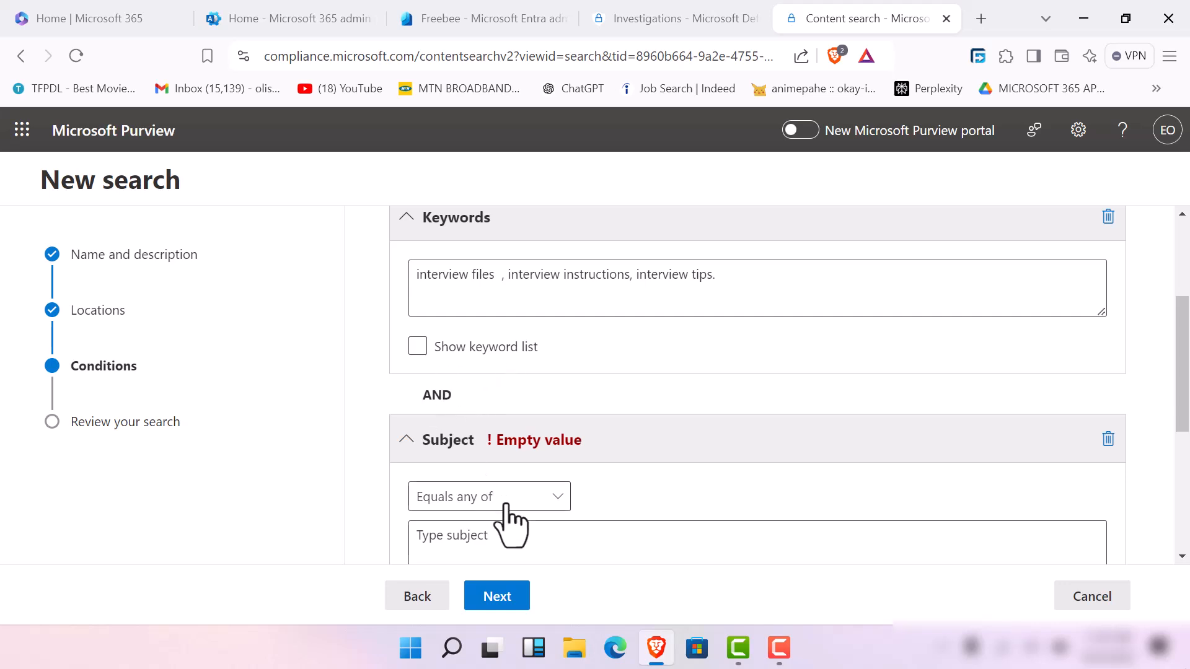
click(528, 499)
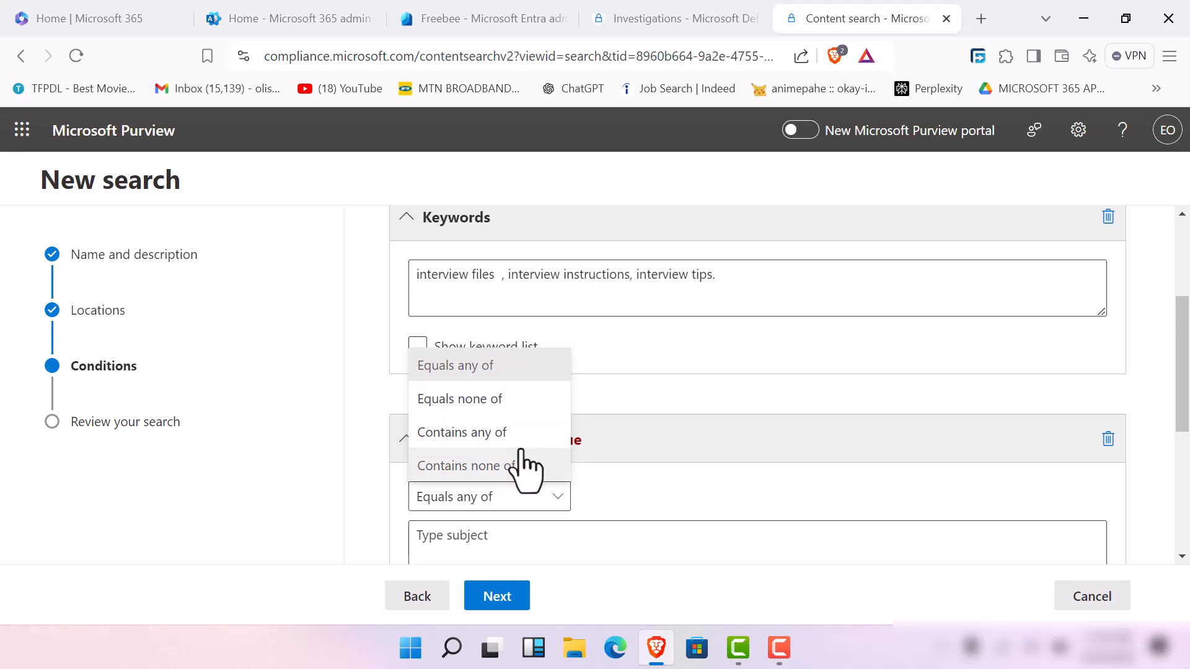
click(499, 434)
scroll(502, 458, down, 3)
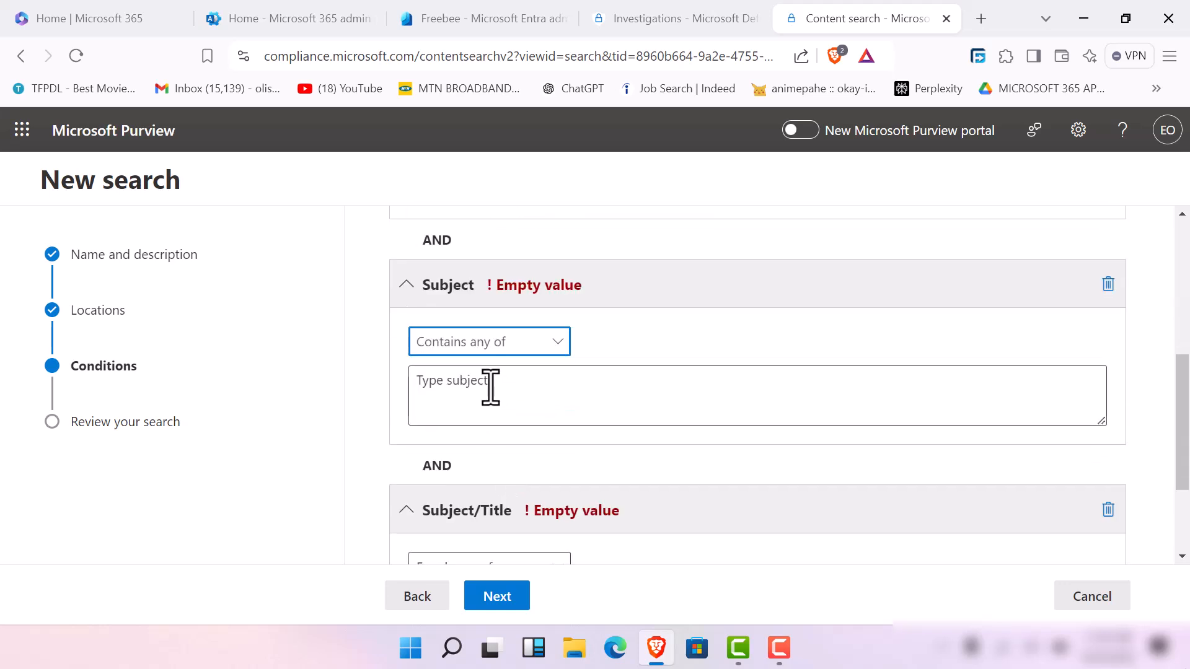
click(490, 379)
text(int)
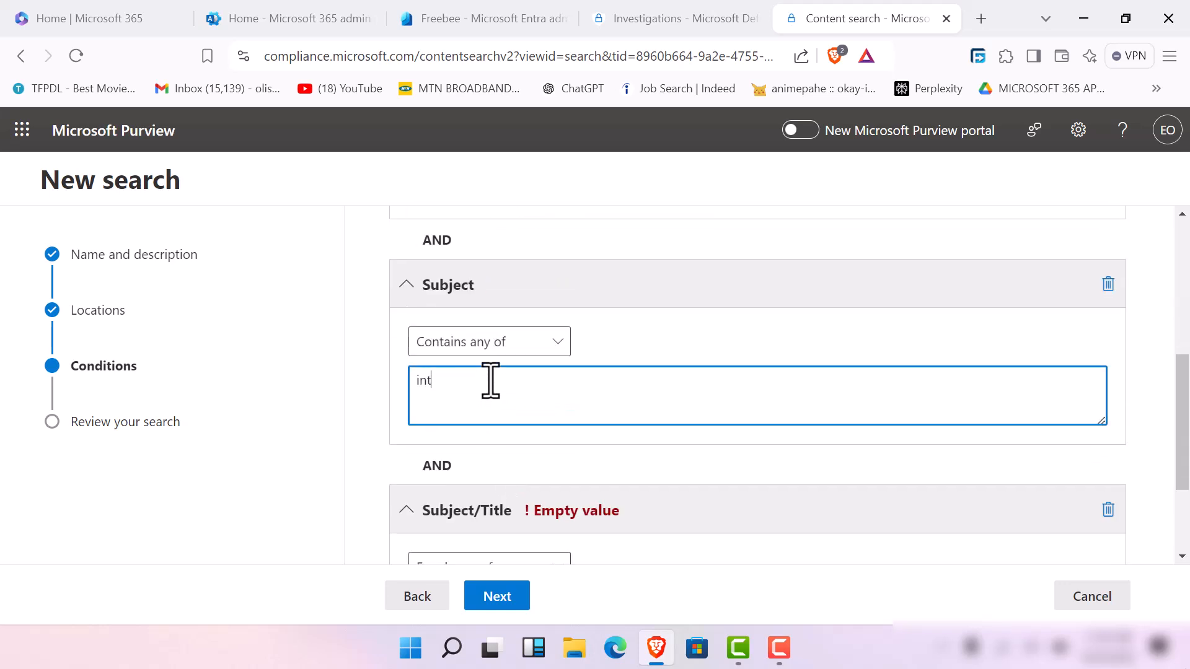
text(erview)
Set the Subject/Title condition to "Contains any of" with "interviews instructions" and "interviews", and continue to the review
scroll(471, 397, down, 3)
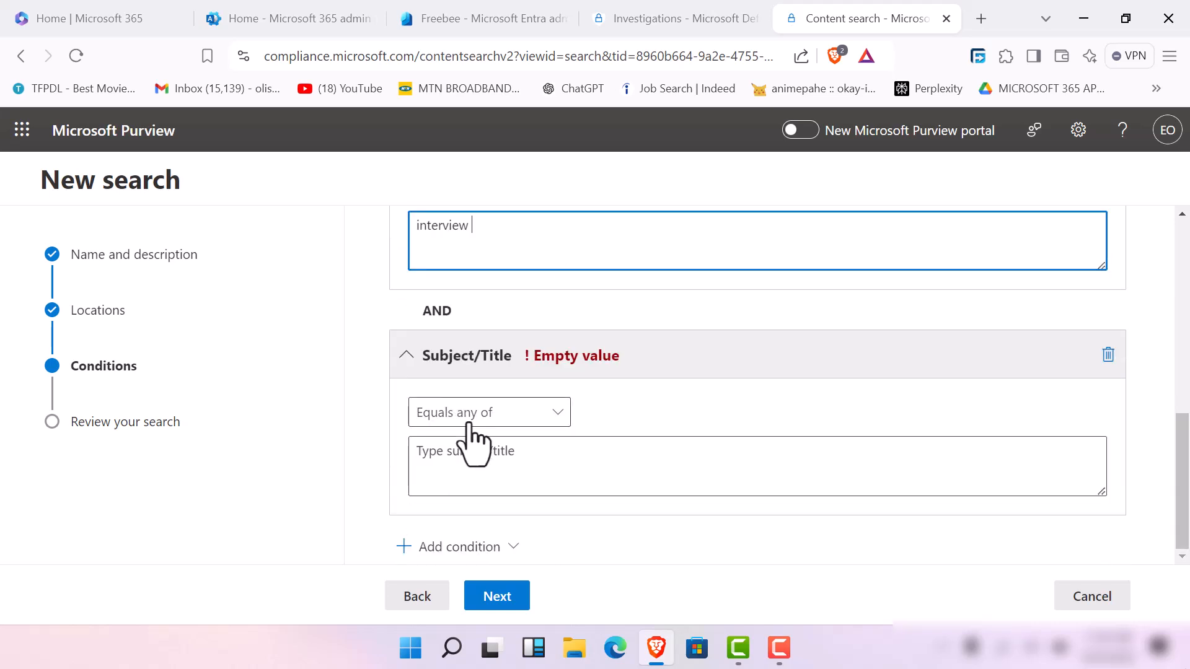
click(483, 415)
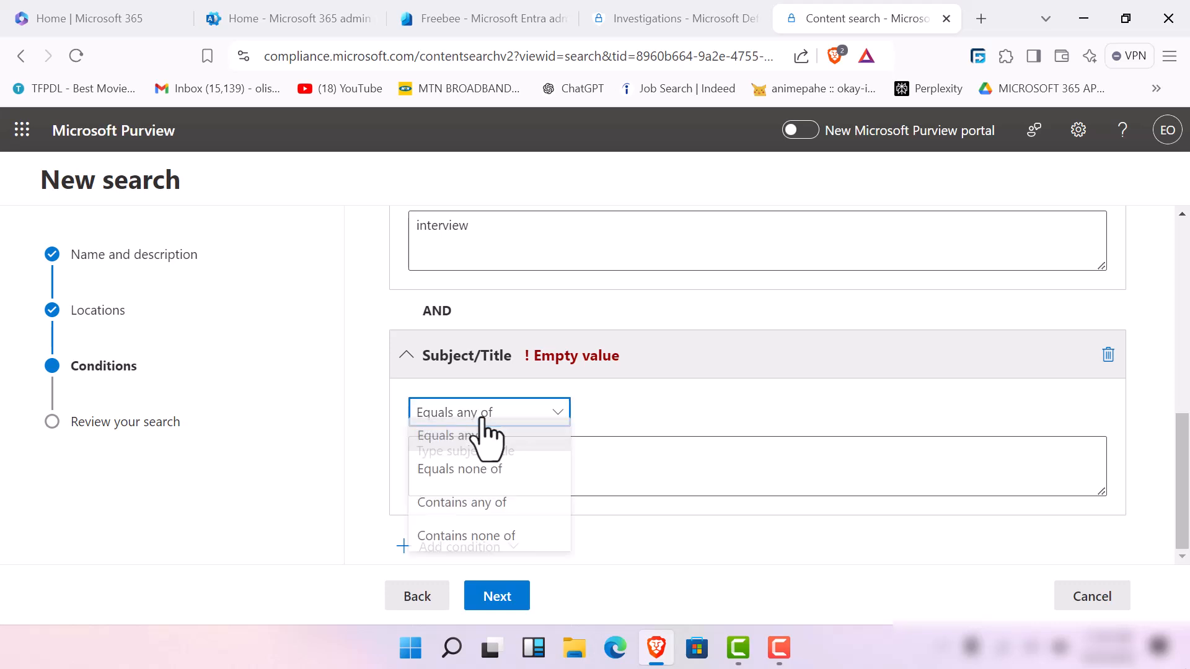
click(505, 518)
click(514, 452)
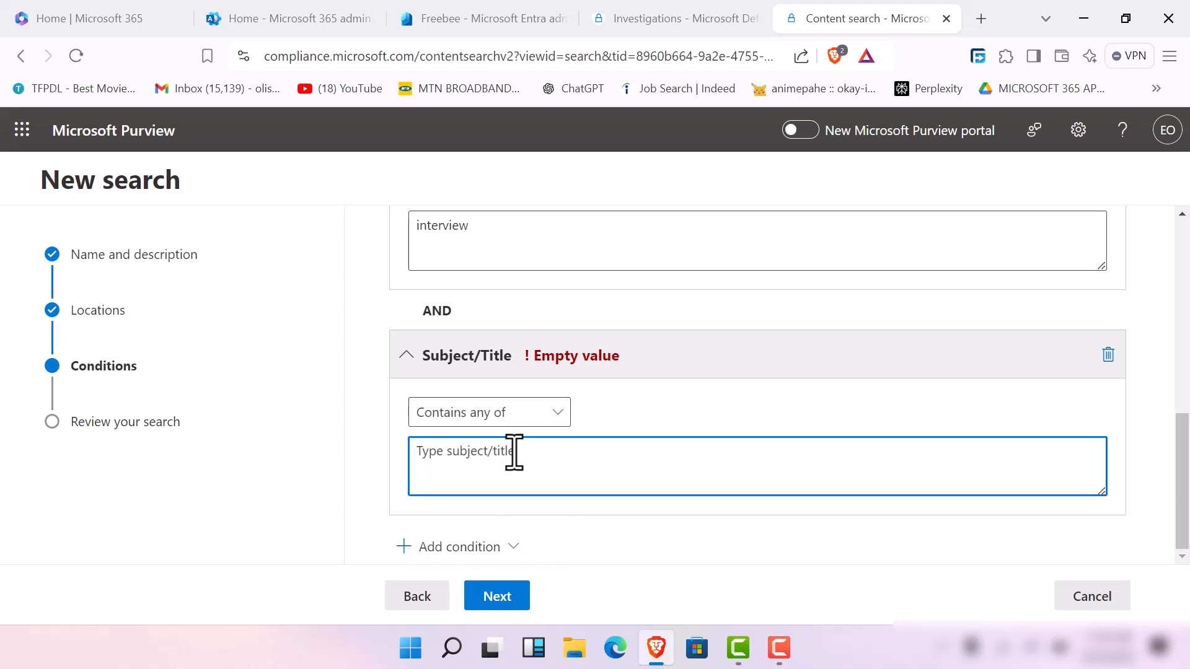
text(interviews)
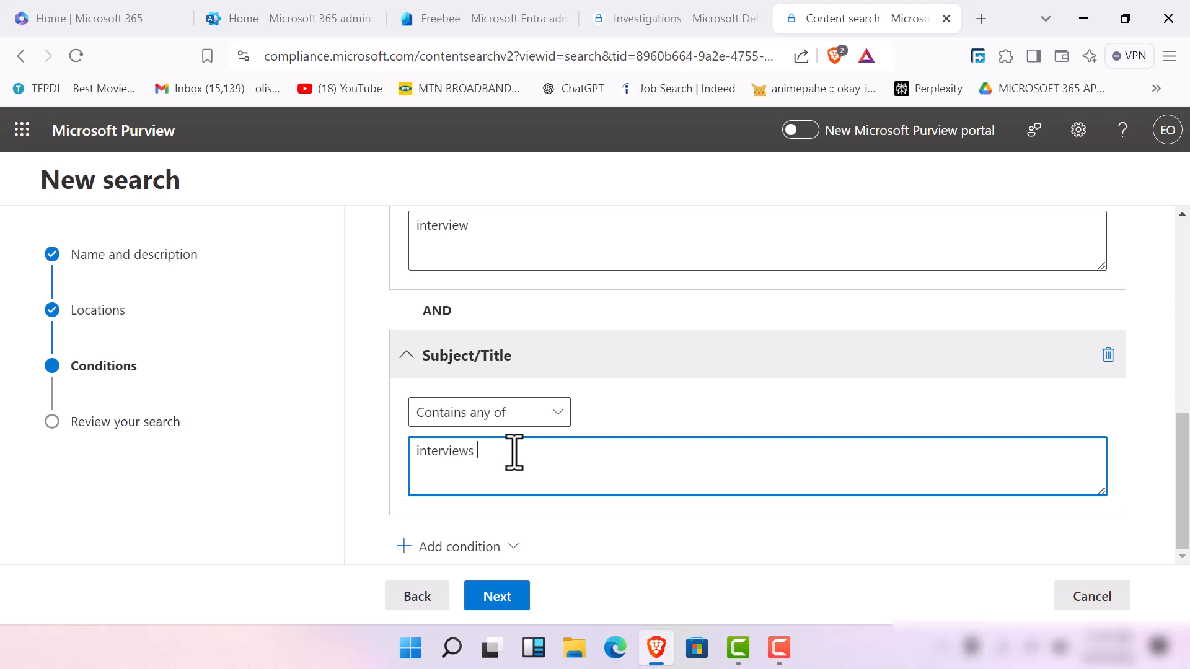
text( instru)
text(i)
text(nterviews)
click(505, 598)
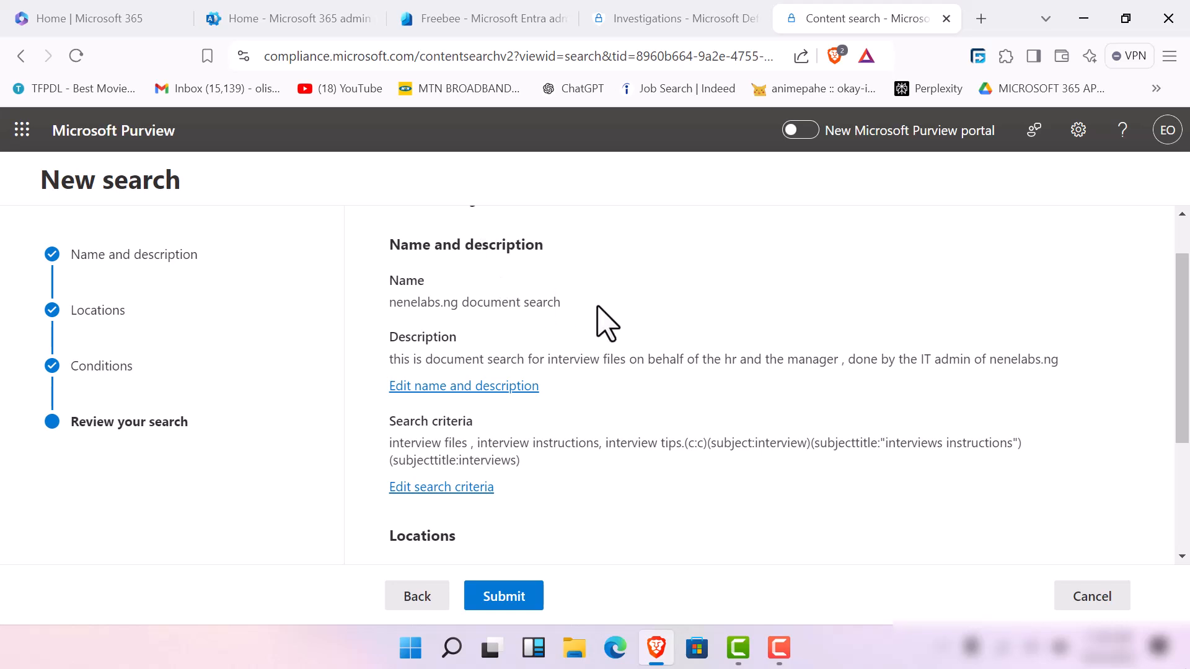
Submit the reviewed search, finish the wizard and view the search's status in the content search list
scroll(536, 418, down, 3)
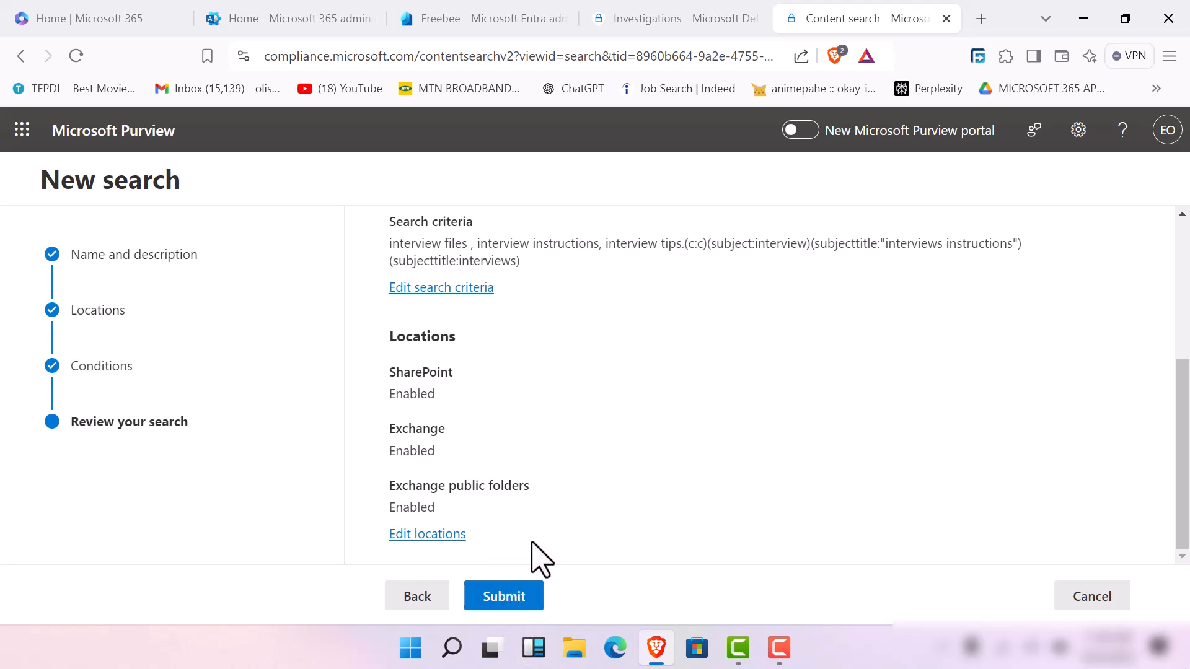
click(509, 601)
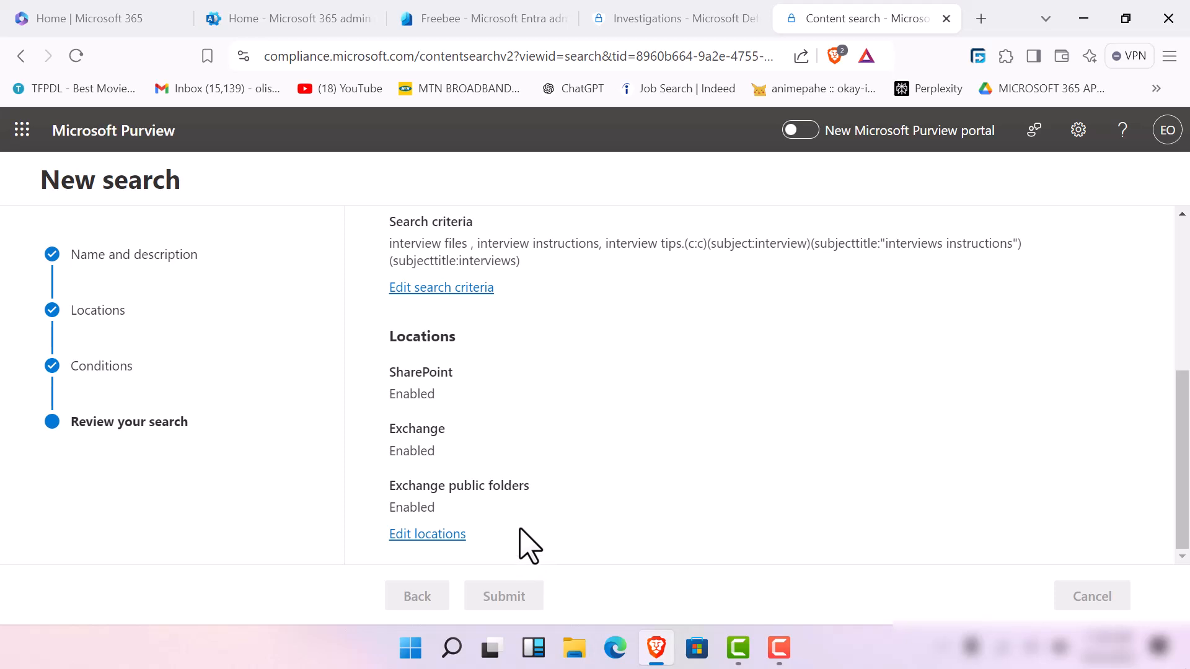
click(779, 647)
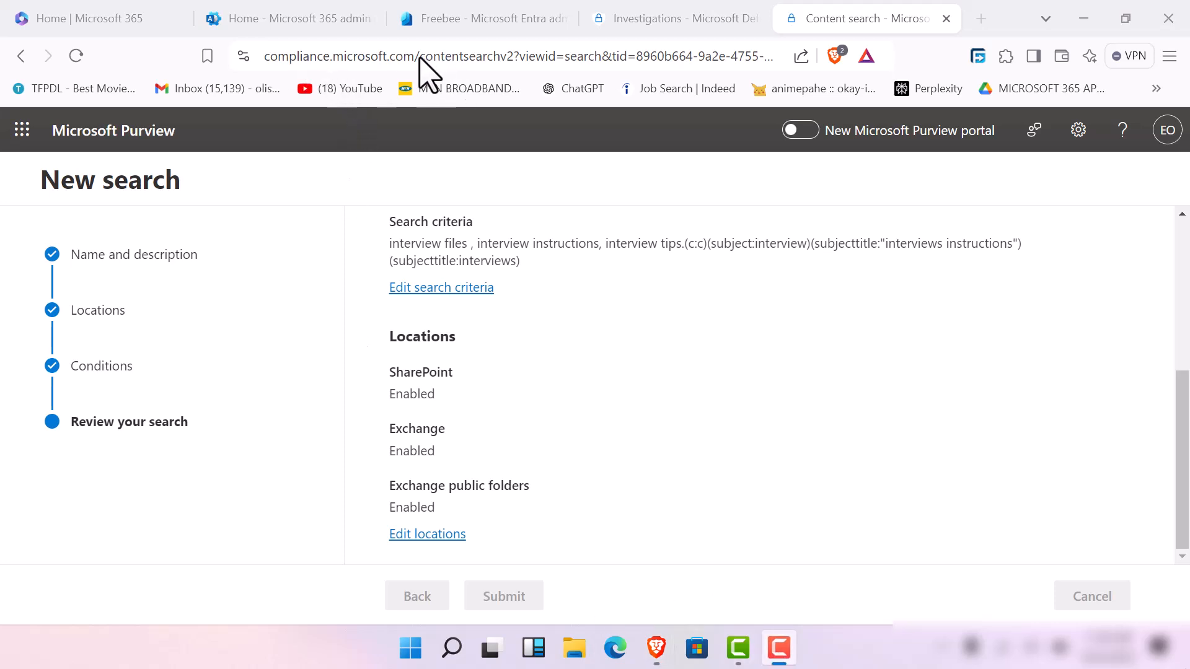
click(249, 40)
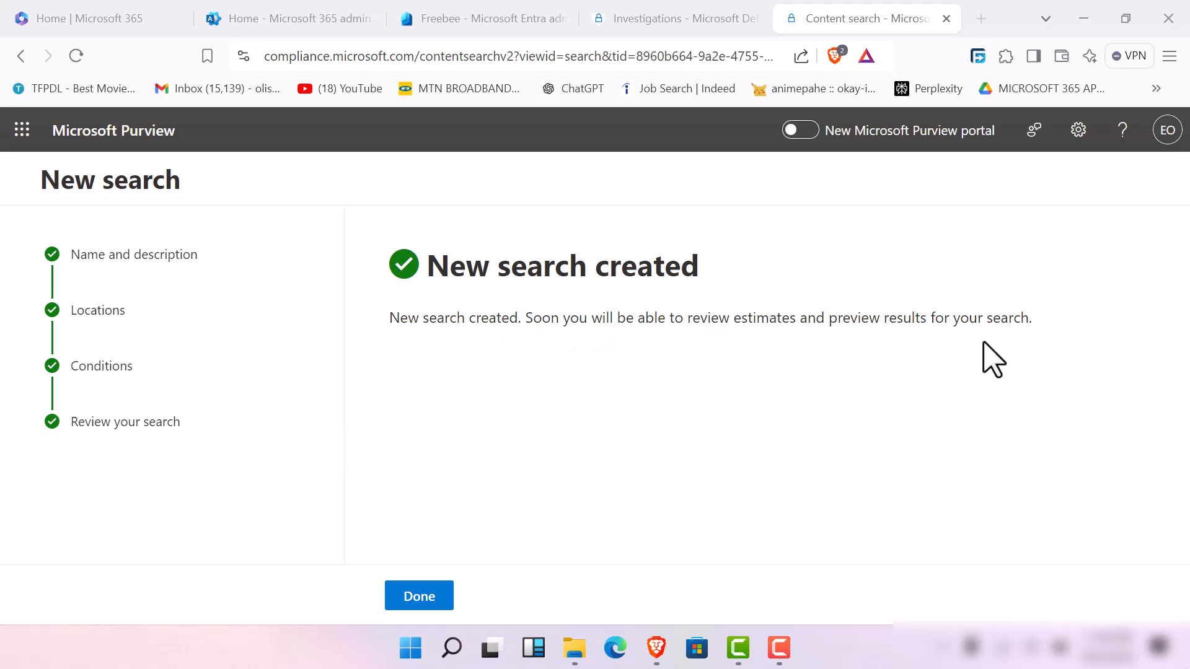
click(436, 596)
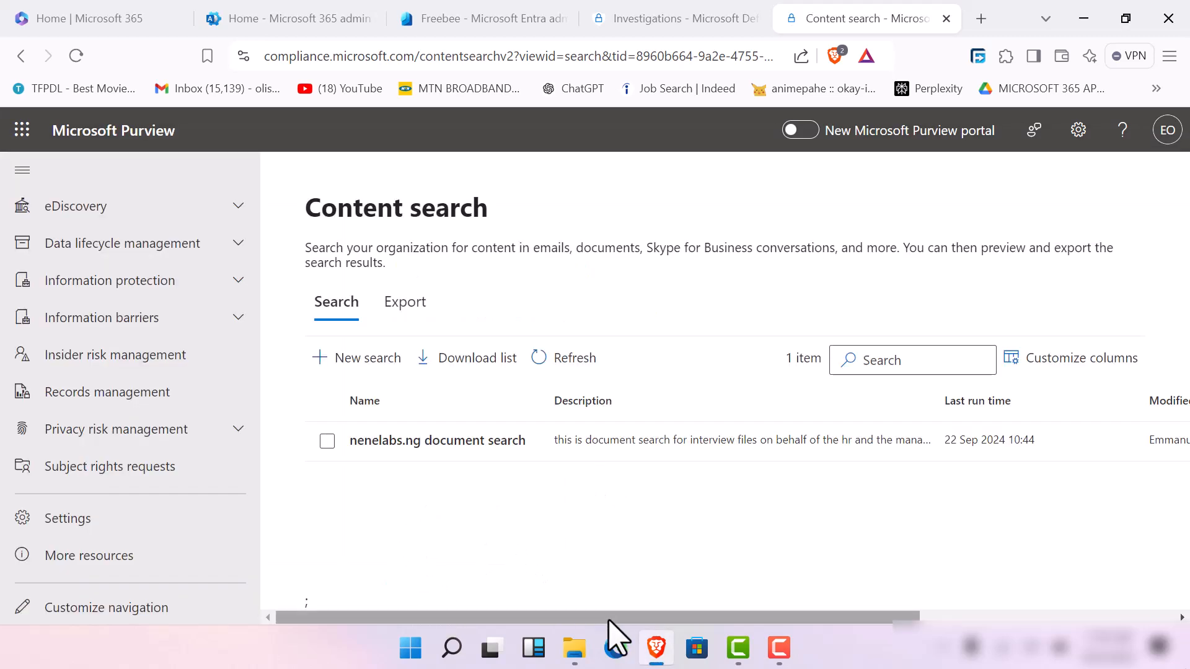
drag(611, 618, 865, 622)
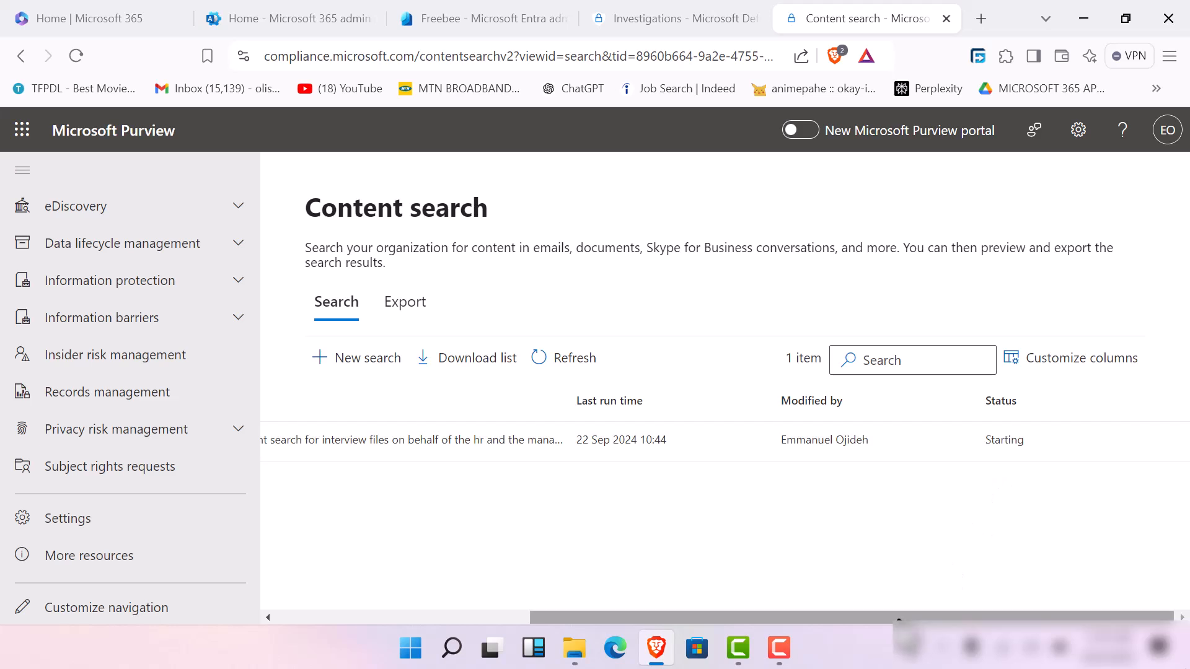
Check the content search's entry in the list, and open the eDiscovery (Standard) page
drag(847, 617, 499, 632)
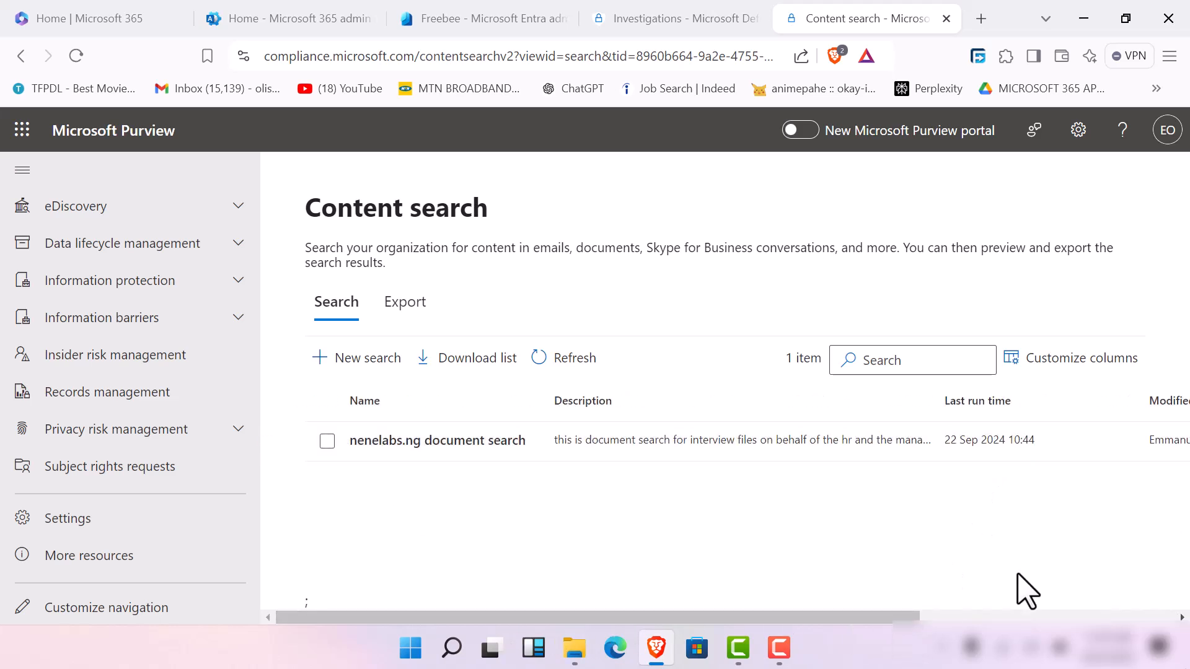
drag(736, 621, 797, 645)
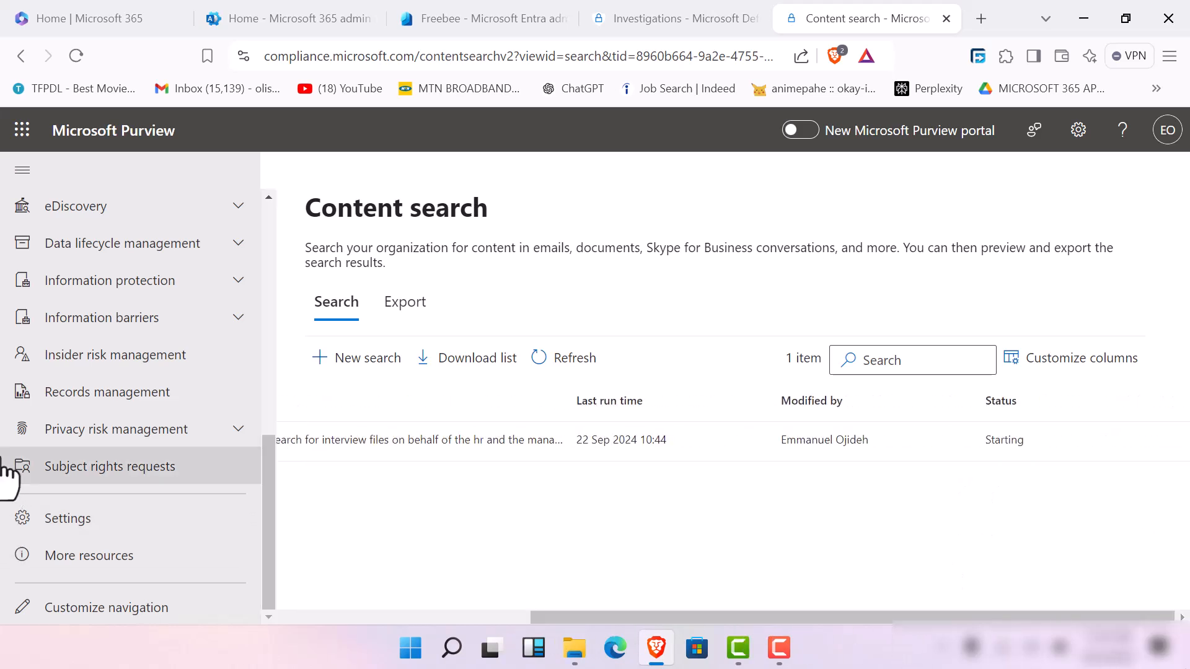
scroll(131, 347, up, 5)
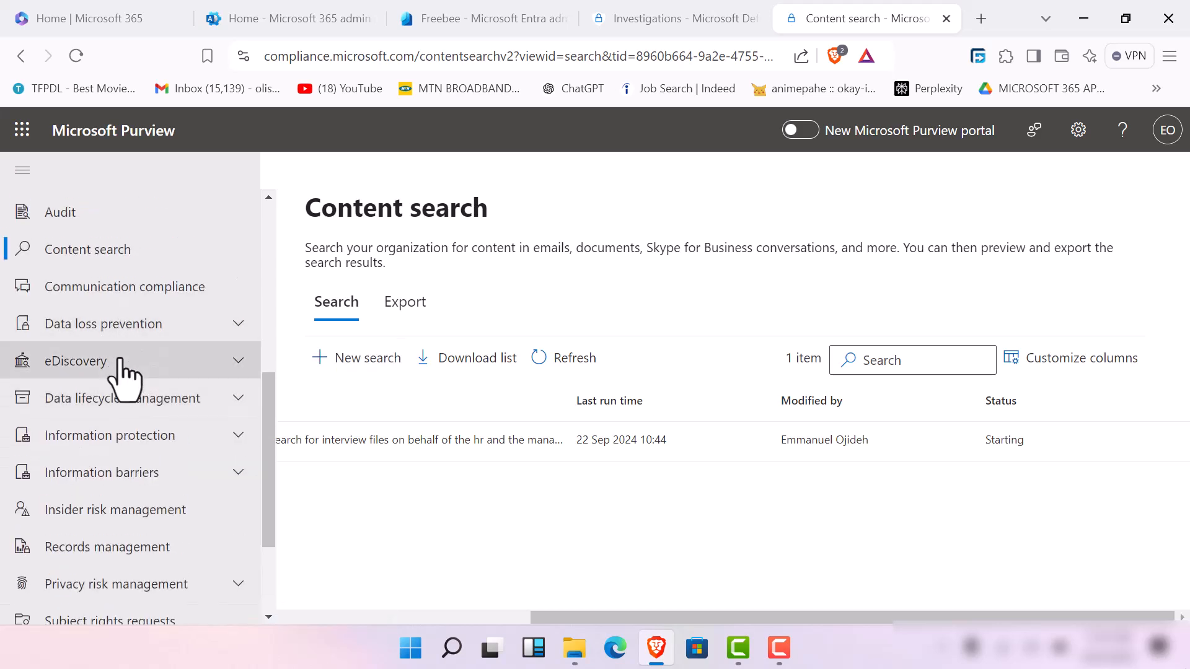
click(125, 366)
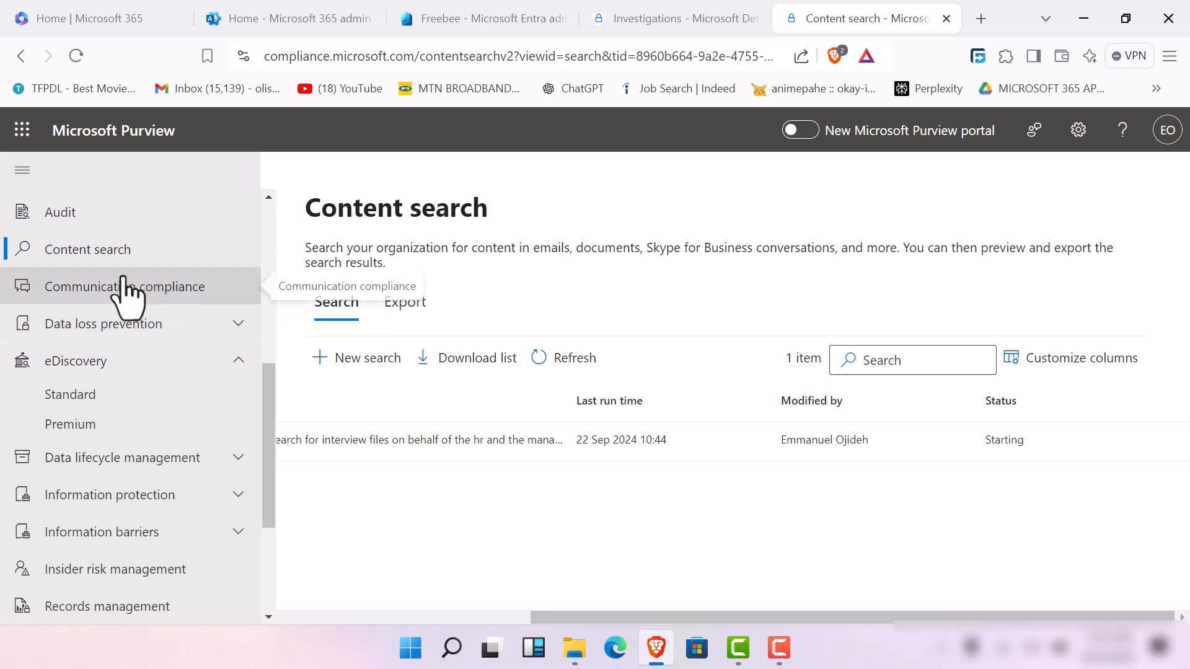
click(779, 647)
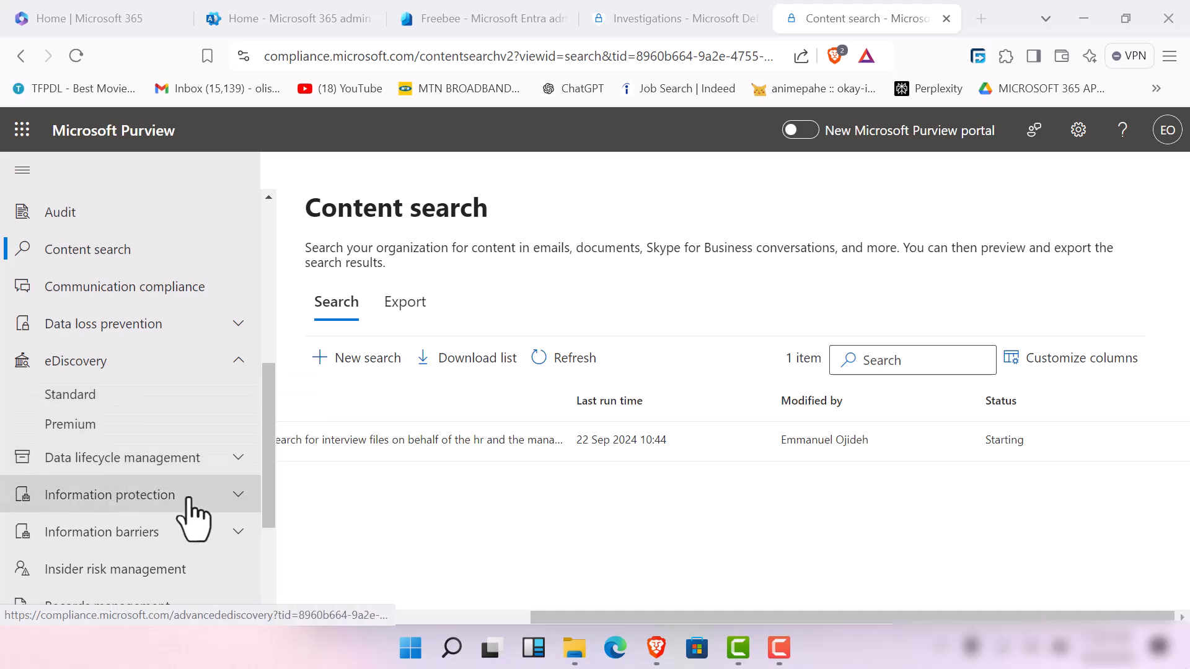
click(120, 406)
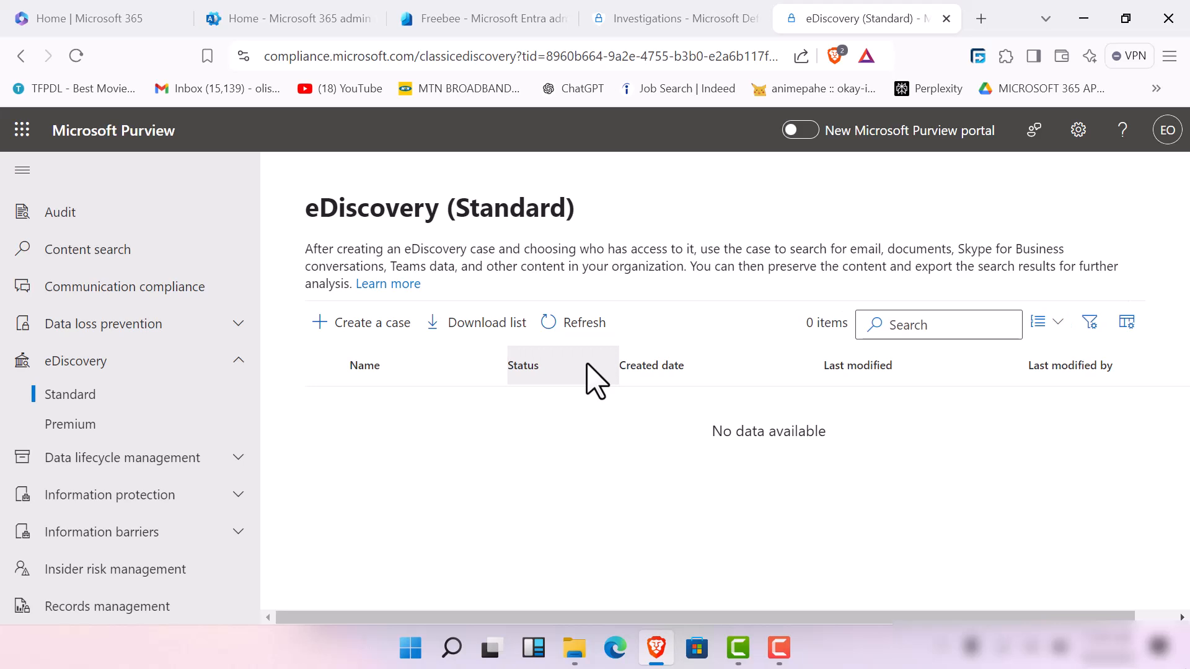
Start a new eDiscovery (Standard) case and name it "nenelabs.ng discovery case"
click(389, 334)
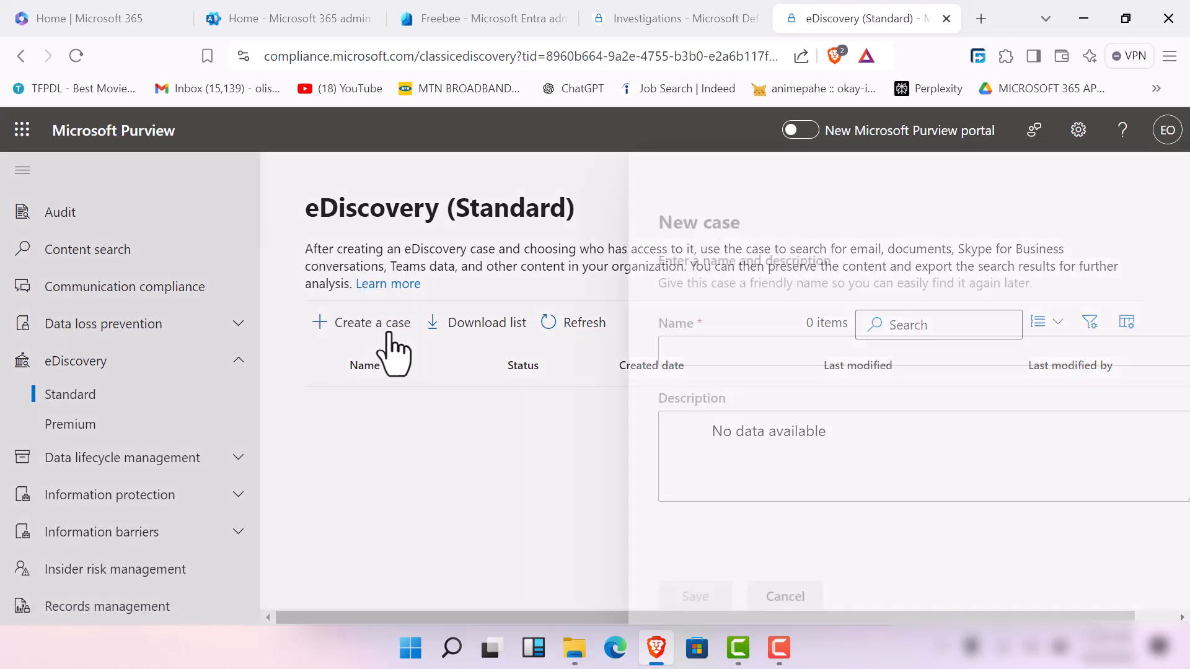
click(781, 659)
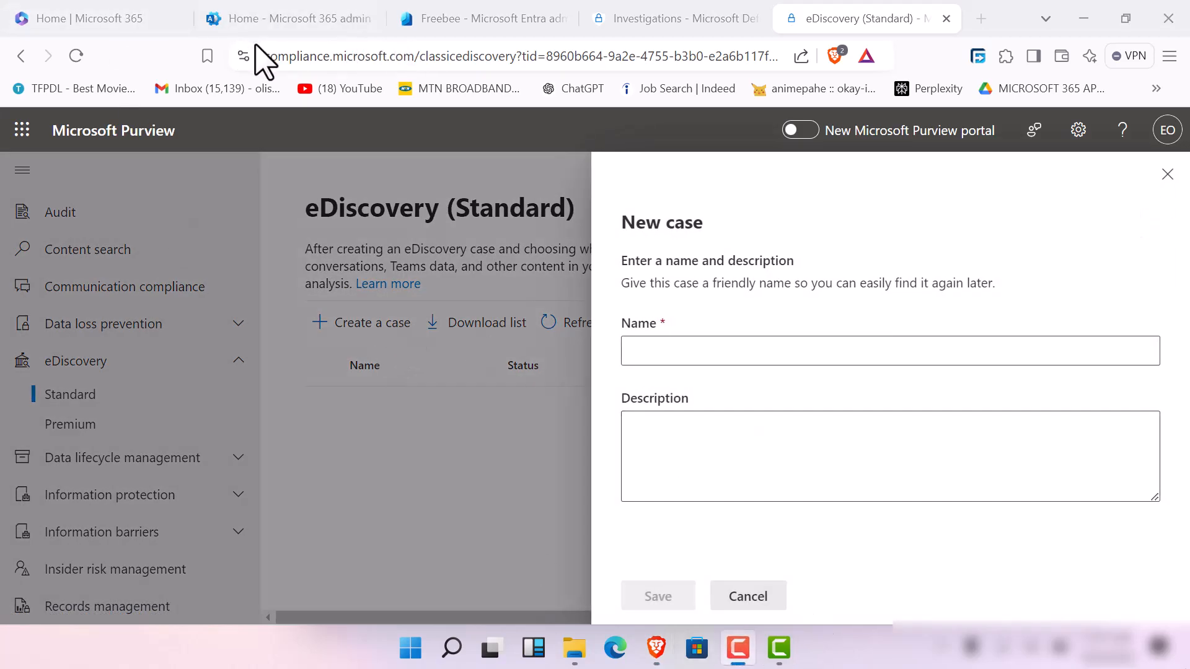
click(646, 342)
click(689, 354)
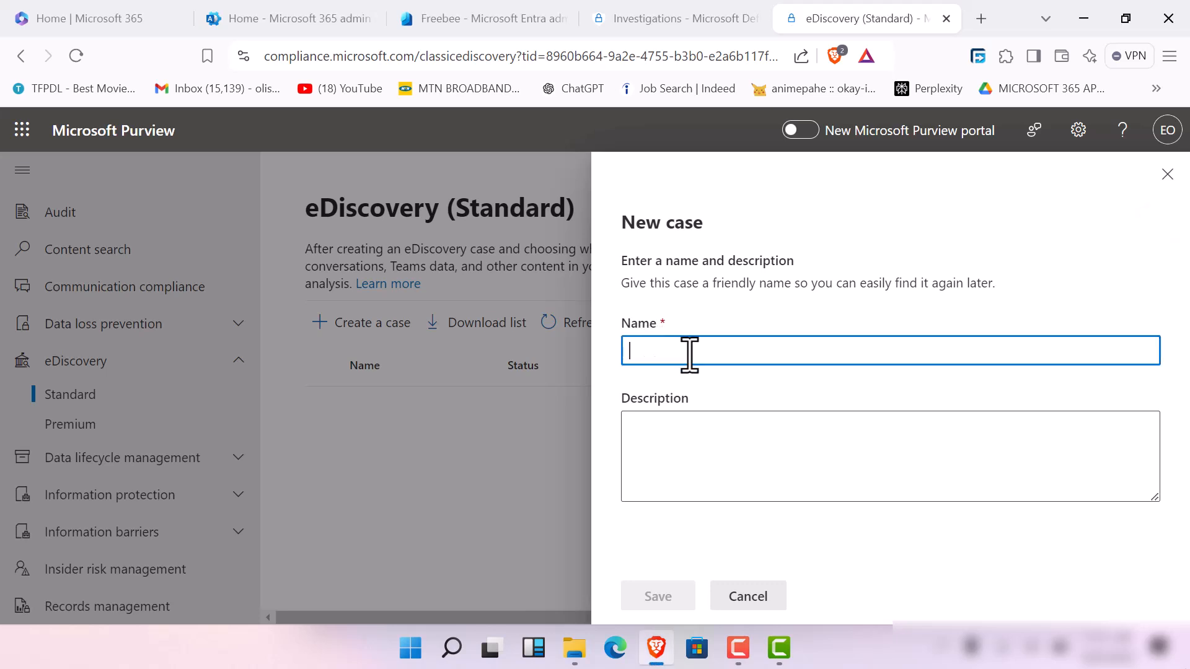
text(nenelabs)
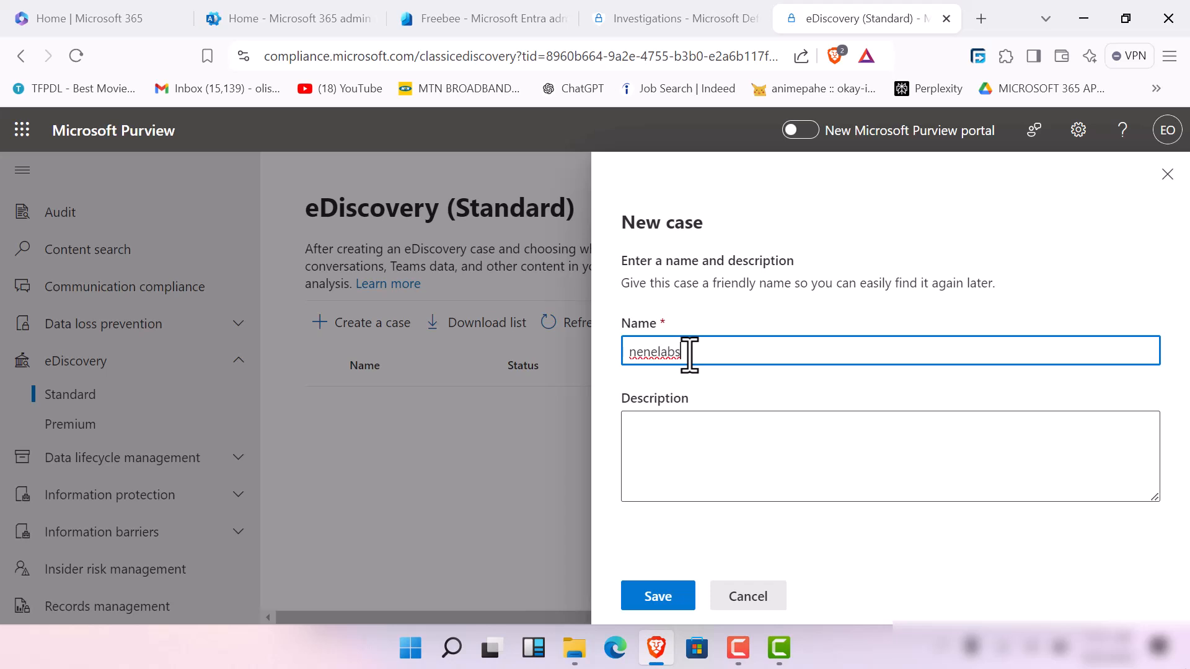
text(.org discovery case)
key(Tab)
Begin the case description with "we this discovery case we aim to retrieve the HR file"
text(t)
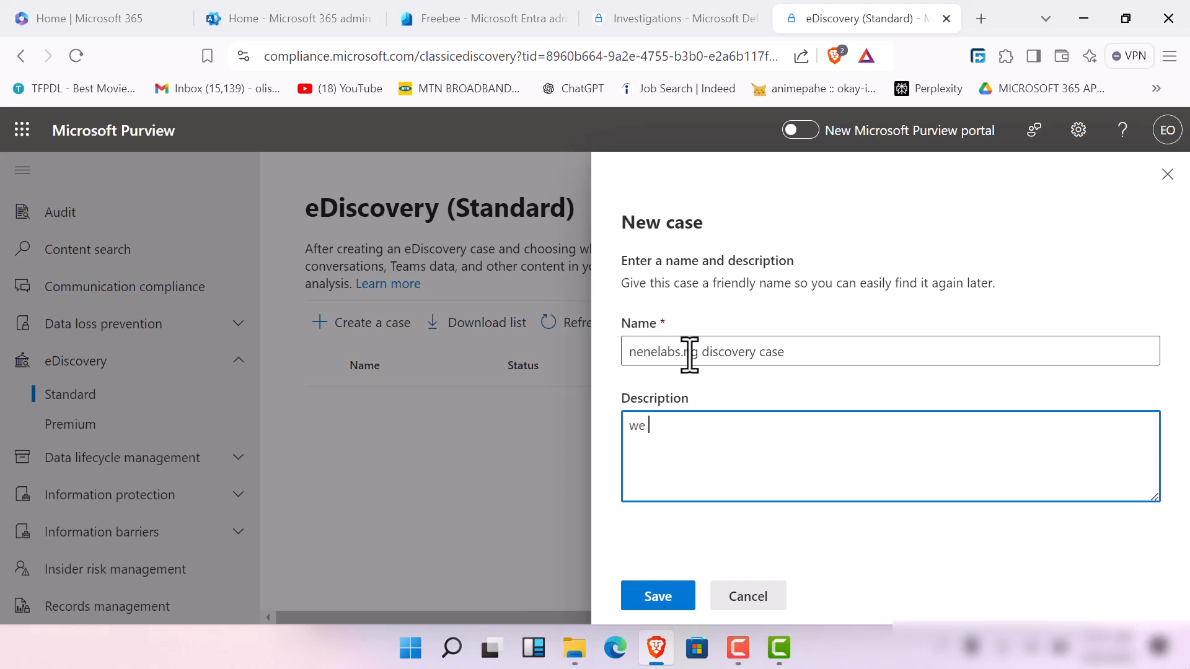
text(e this dic)
click(684, 353)
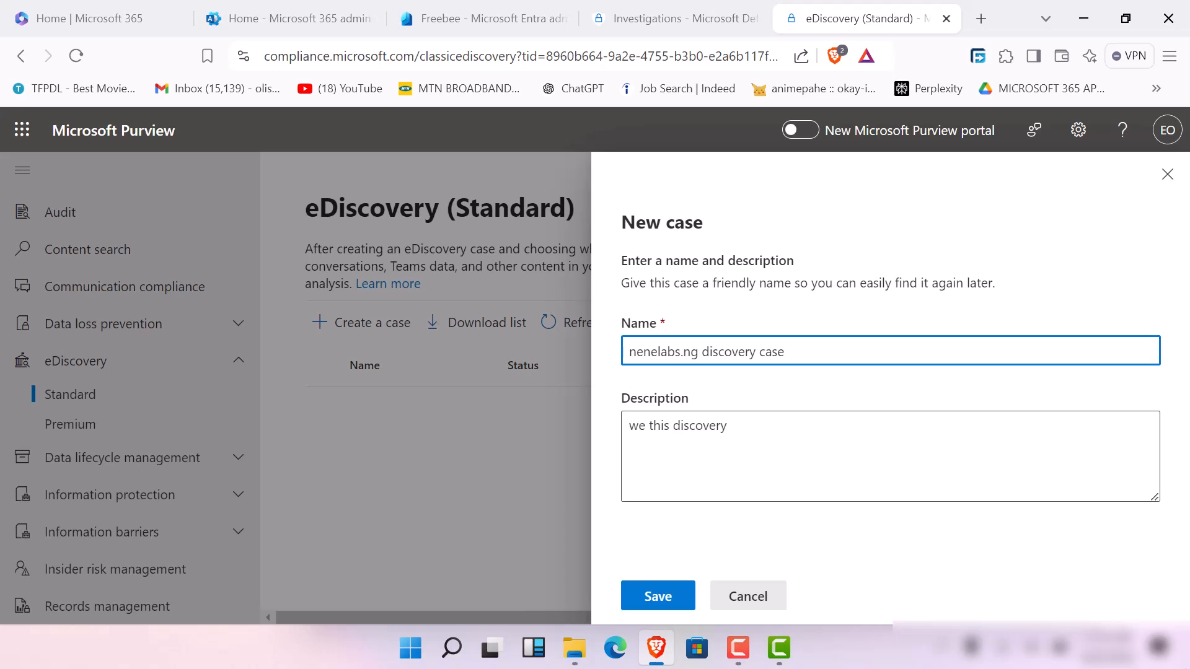
click(666, 446)
click(730, 447)
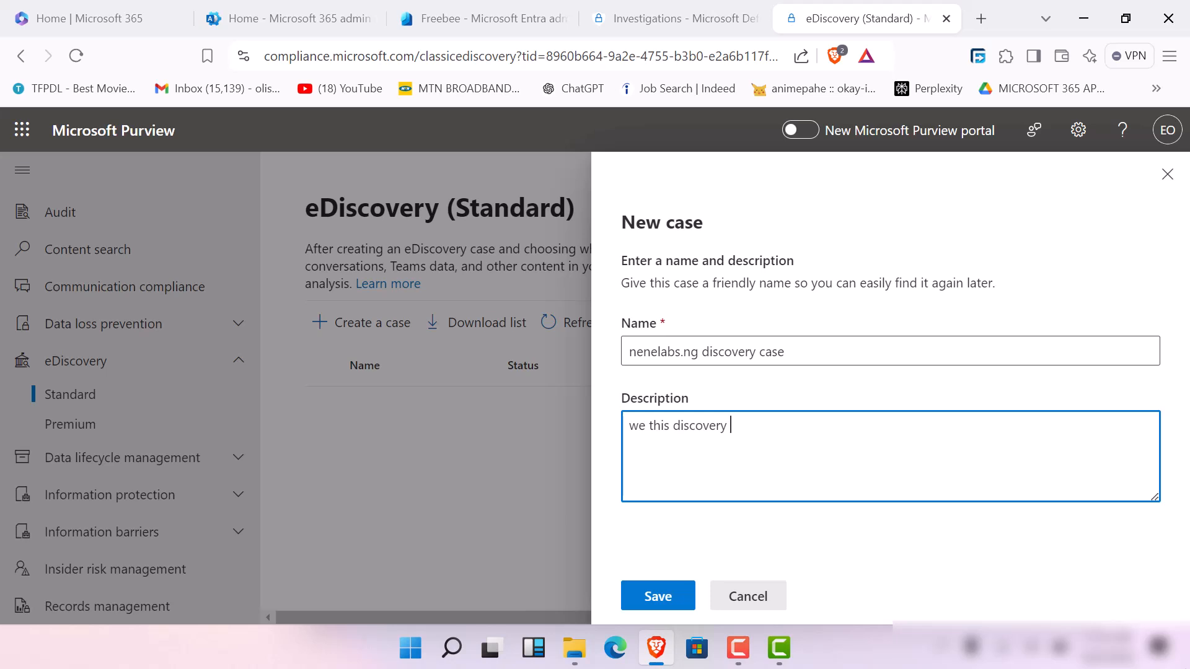
text(case we aim to)
text(retri)
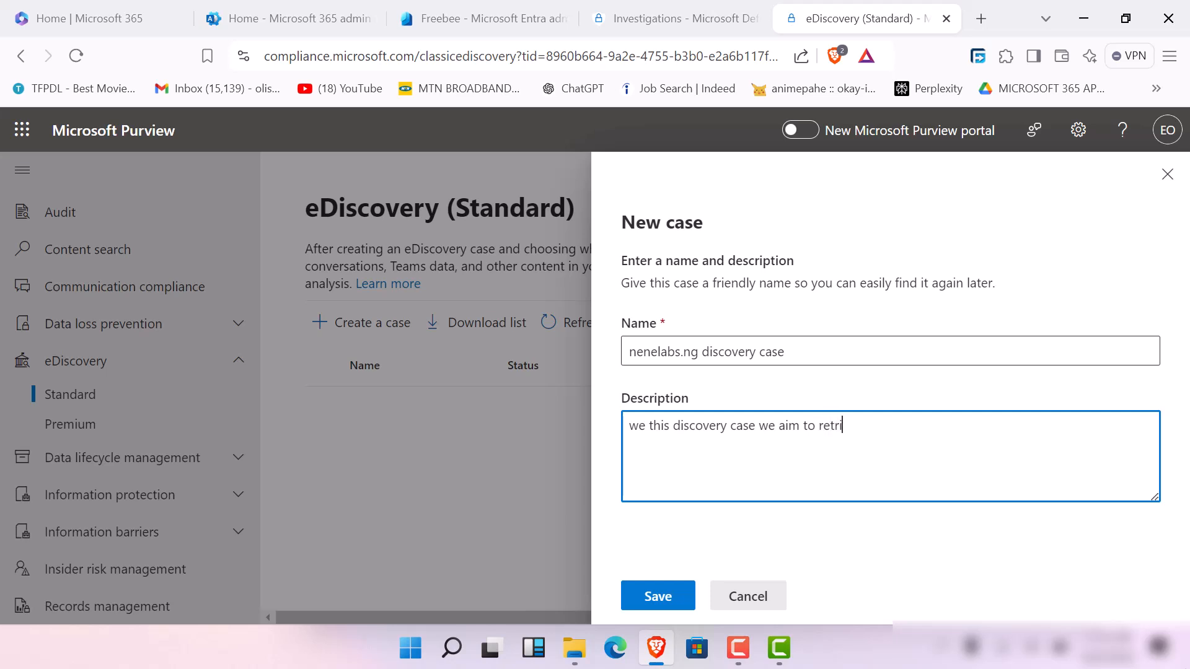
text(ve)
key(BackSpace)
key(BackSpace)
key(BackSpace)
text(ieve)
text( the)
text( HR fil)
text(e )
text(fi)
Complete the case description with "for nenelabs and to save the company time with recruiting."
text(or nrn)
key(BackSpace)
key(BackSpace)
text(rnrlabs)
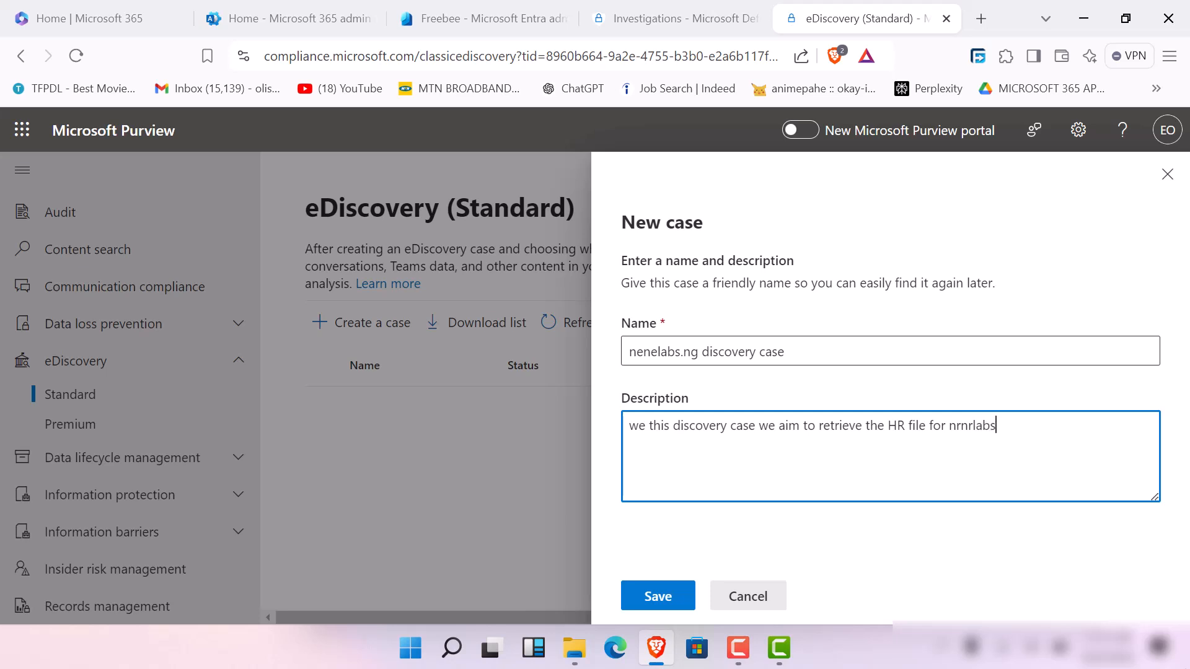
key(BackSpace)
key(BackSpace)
key(BackSpace)
key(BackSpace)
key(BackSpace)
key(BackSpace)
key(BackSpace)
text(enelabs)
text( and )
text(th)
key(BackSpace)
text(o )
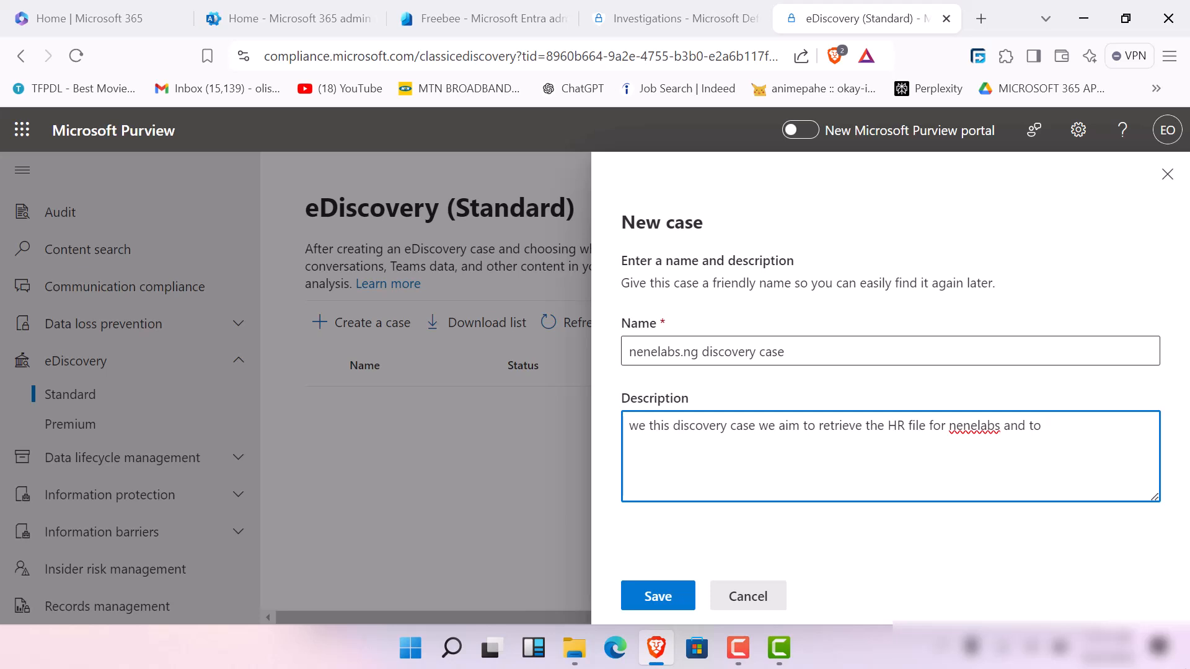
text(save)
text(the)
text(company tim)
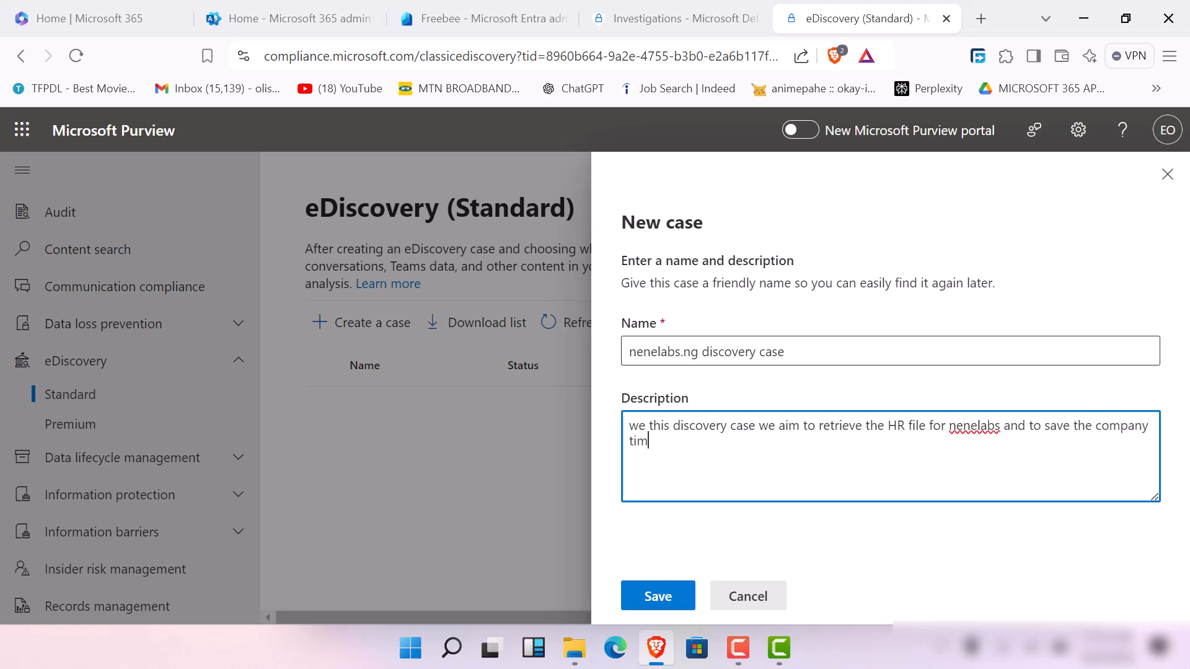
text(e with recruiting.)
Correct the first word of the case description to "with" and save the new case
key(Up)
key(Left)
key(Left)
key(Left)
key(Left)
key(Left)
key(BackSpace)
text(ith)
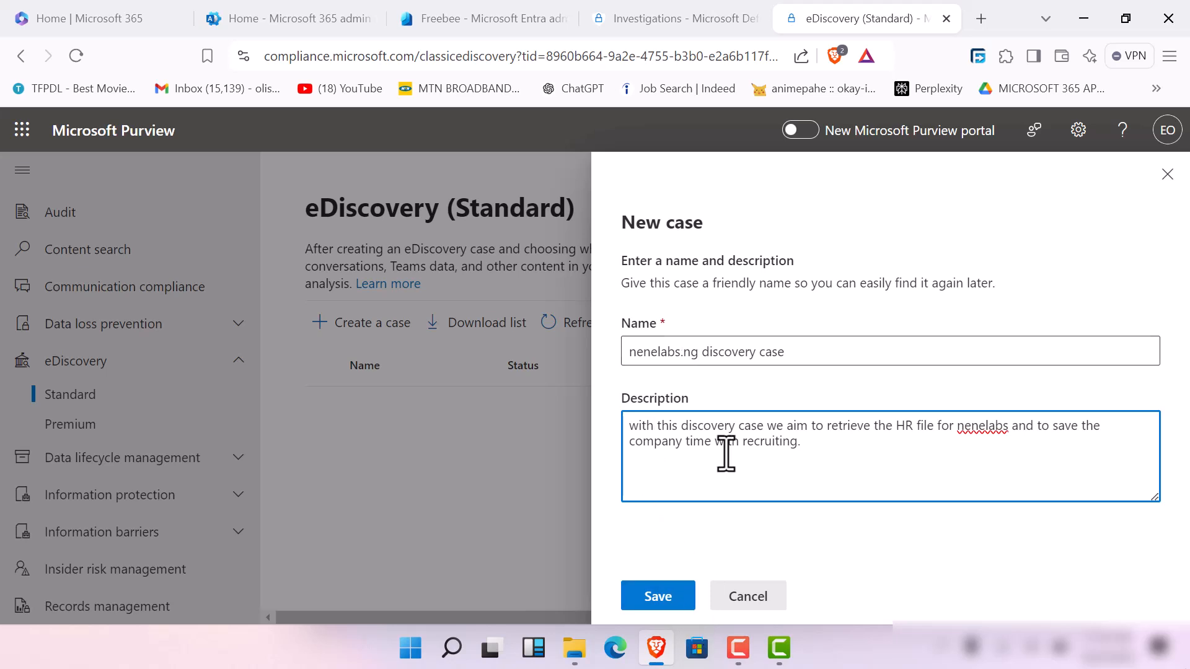
click(677, 597)
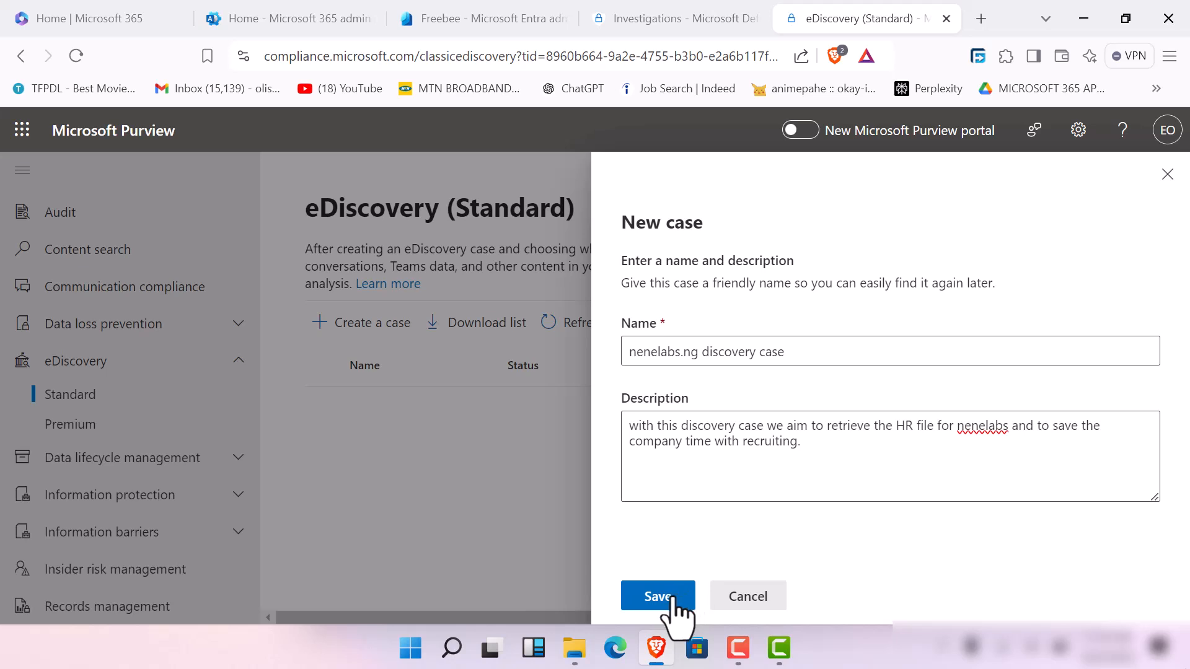
click(673, 599)
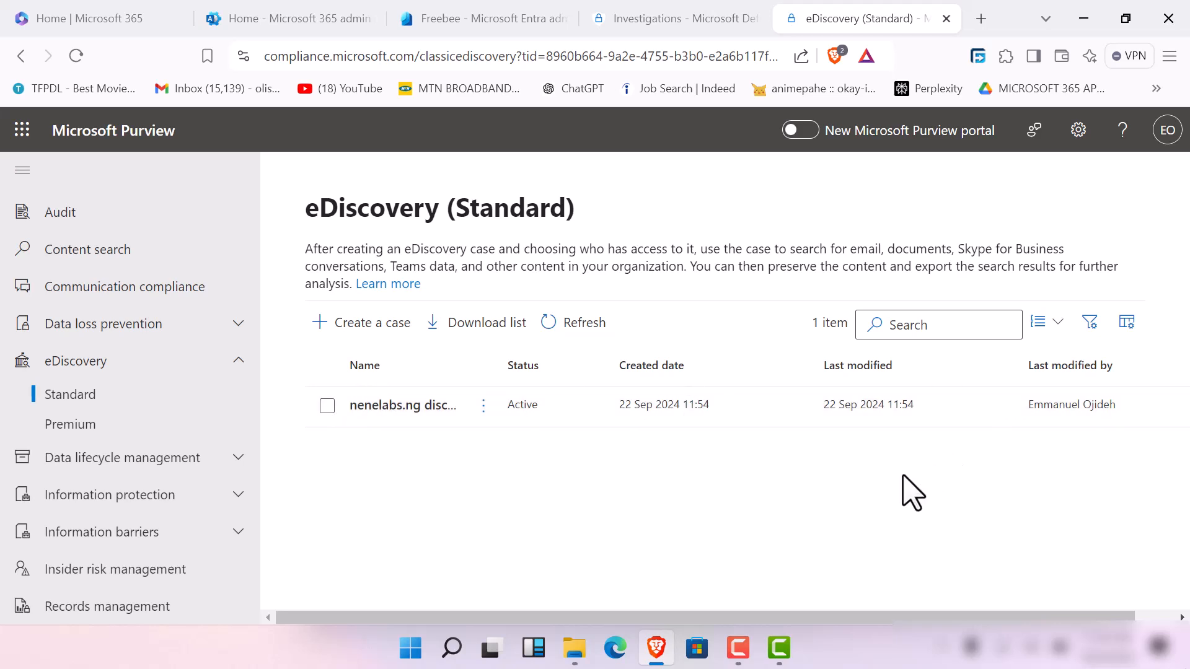
Open the nenelabs.ng discovery case and start a new search among its searches
click(321, 407)
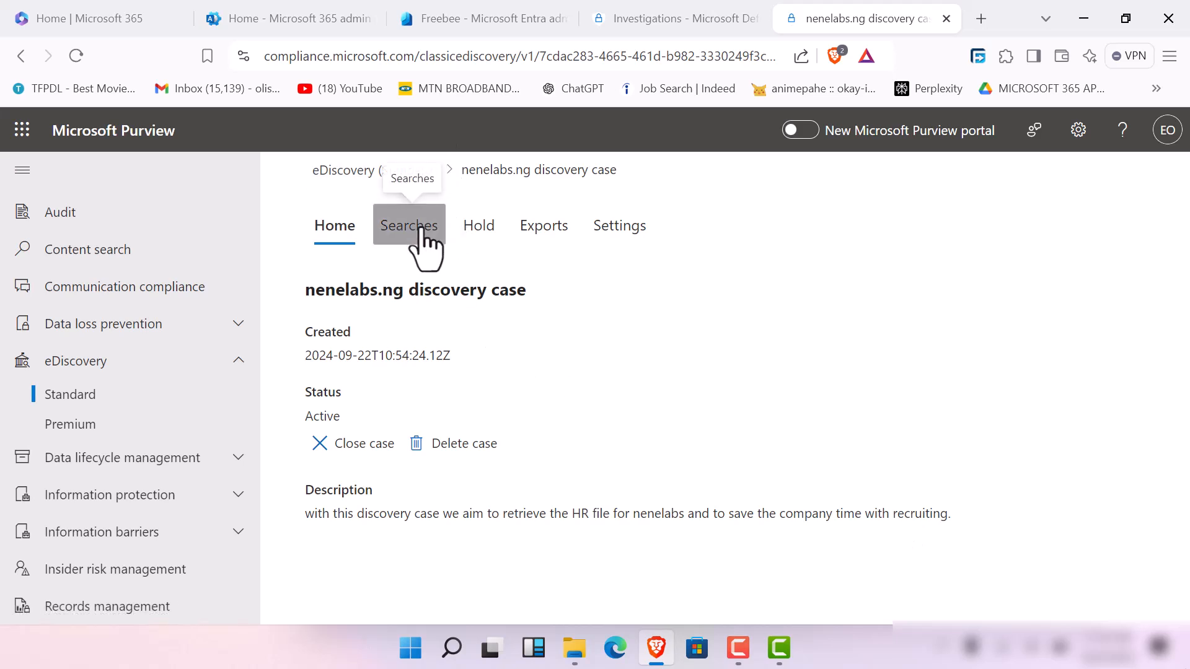
click(419, 229)
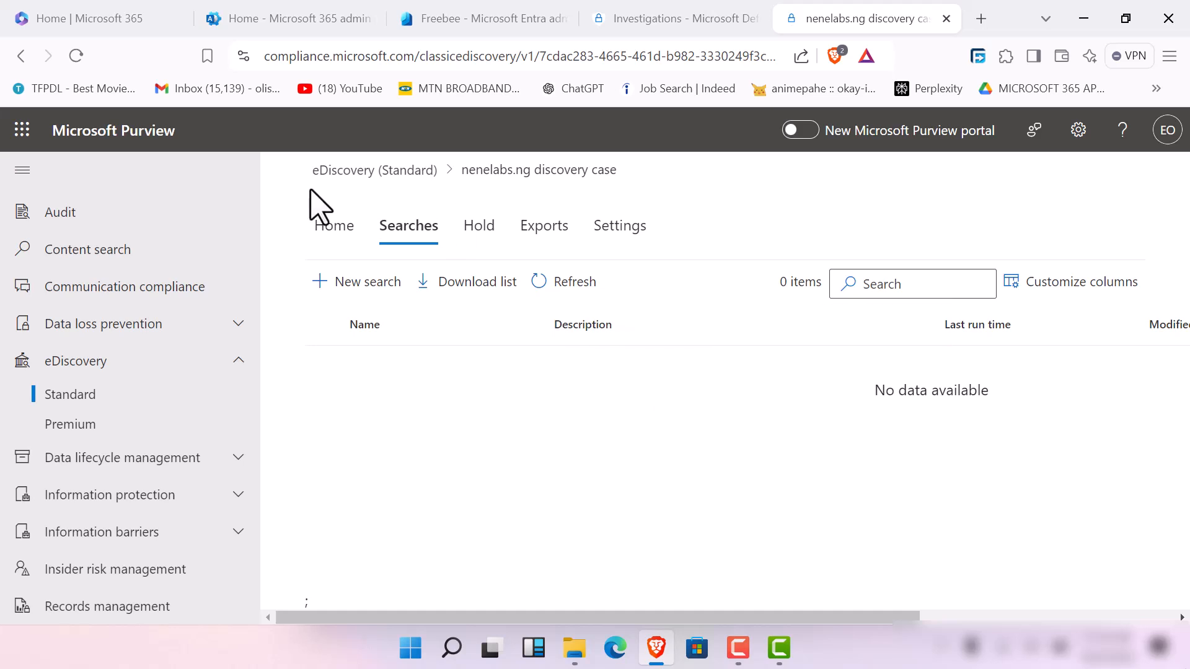
click(364, 284)
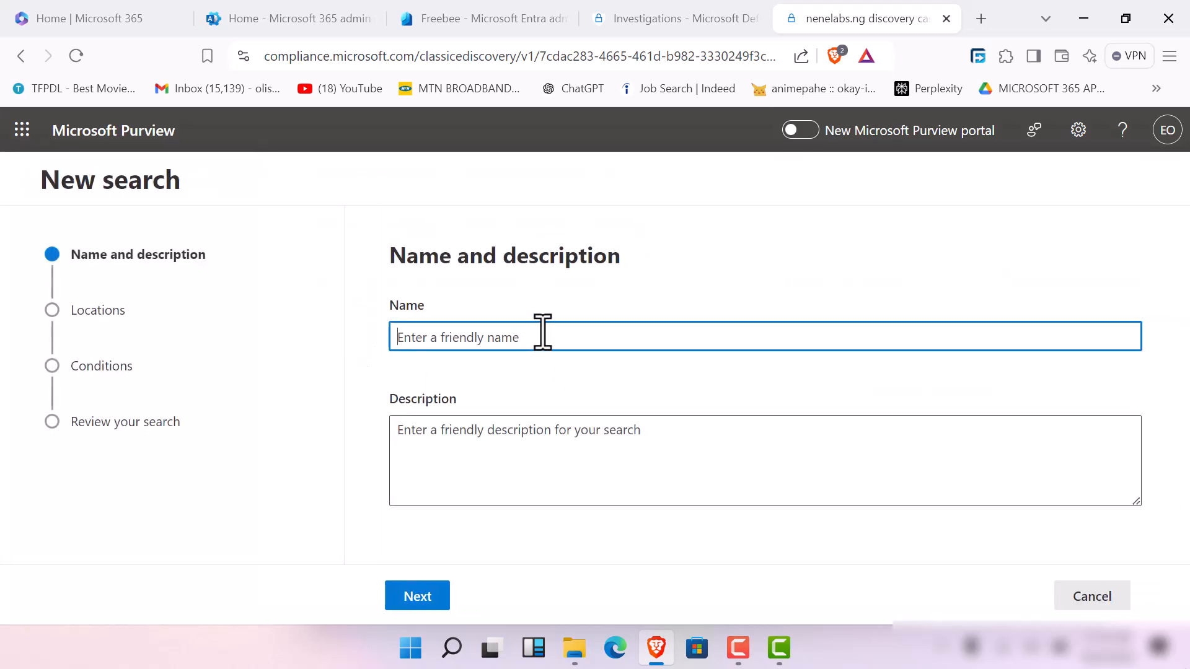
Name the new search "nenelabs search by admin"
text(nenela)
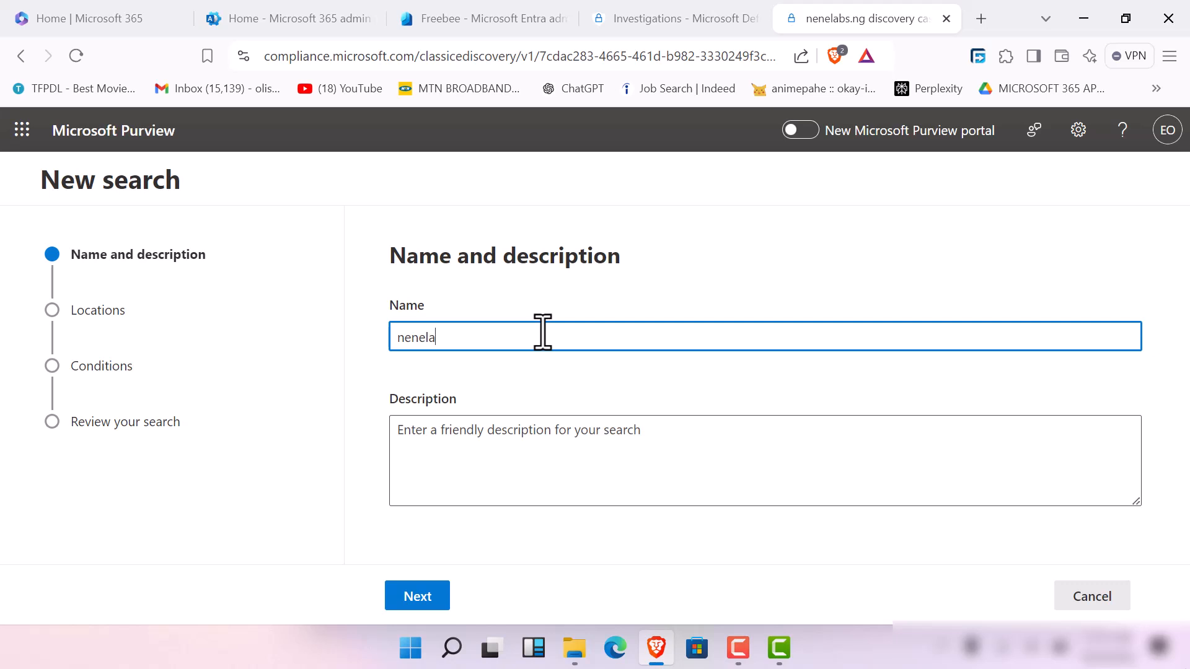
text(bs search)
text(for)
key(BackSpace)
key(BackSpace)
key(BackSpace)
key(BackSpace)
text(bt )
text(y admi)
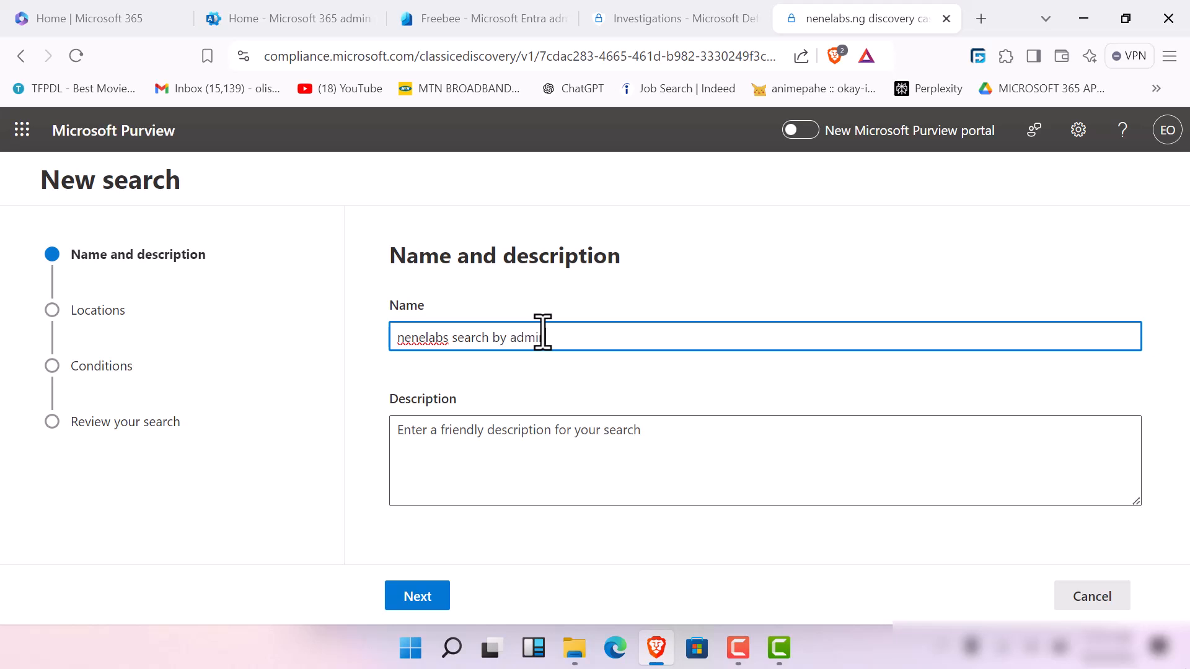
text(n)
key(Tab)
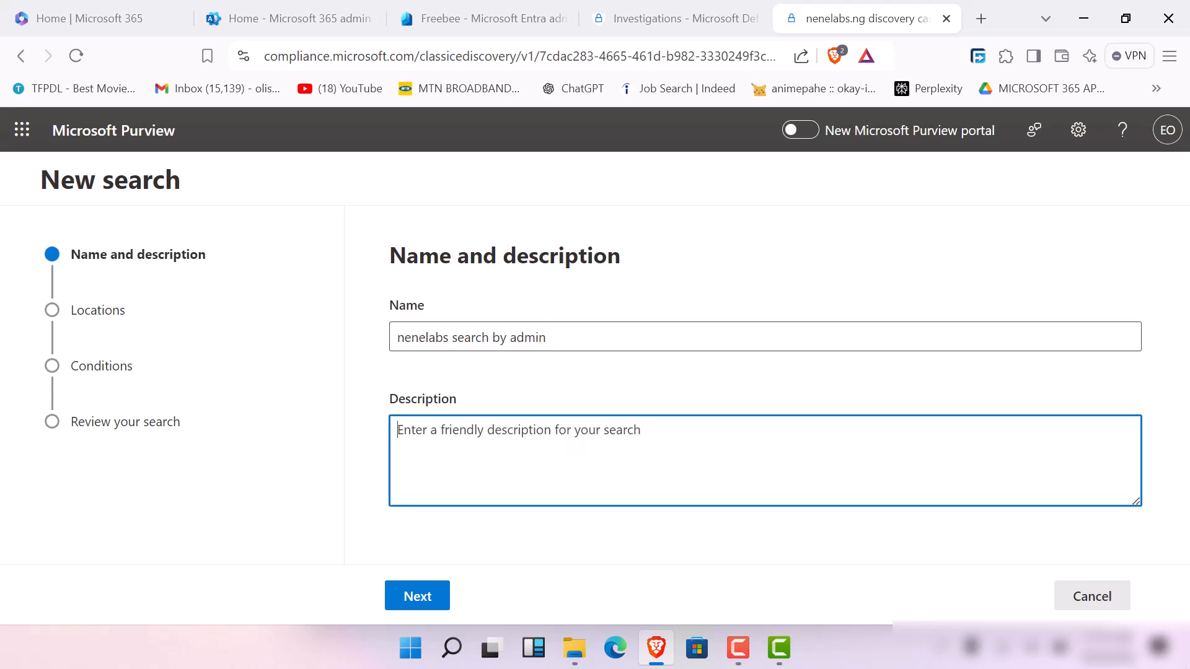
Enter a search description beginning "for the hr and the recruiters in nenelabs we are looking for the" and continue to the locations
text(for th)
text(e hr and)
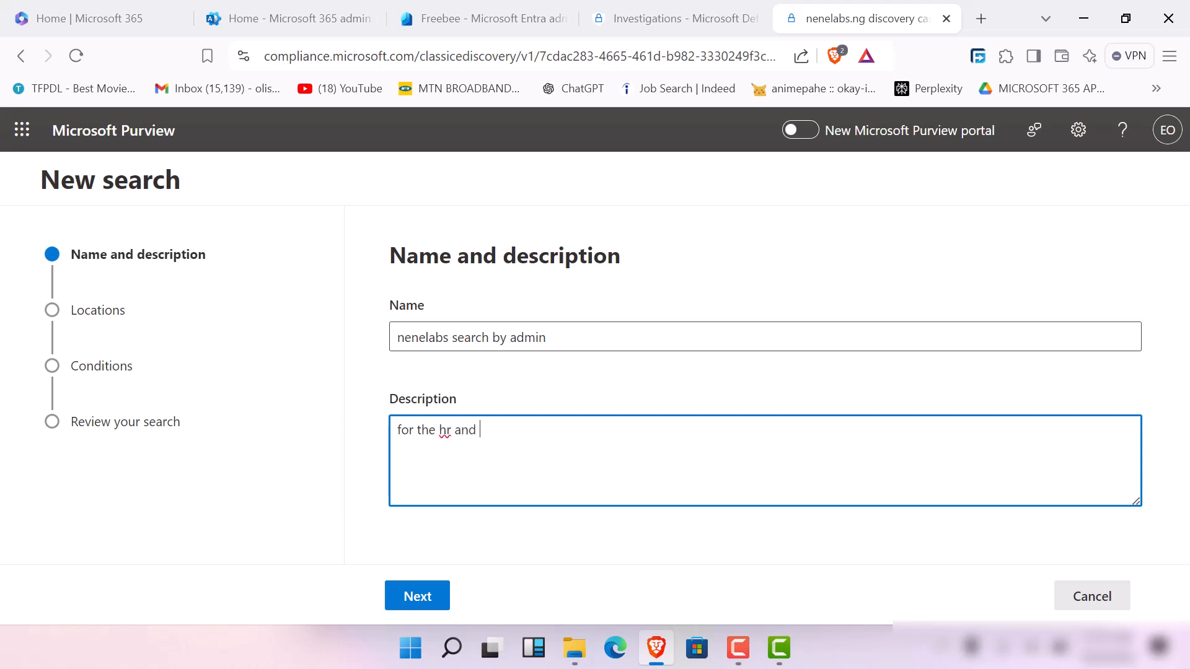
text( the recruiters in nenelabs )
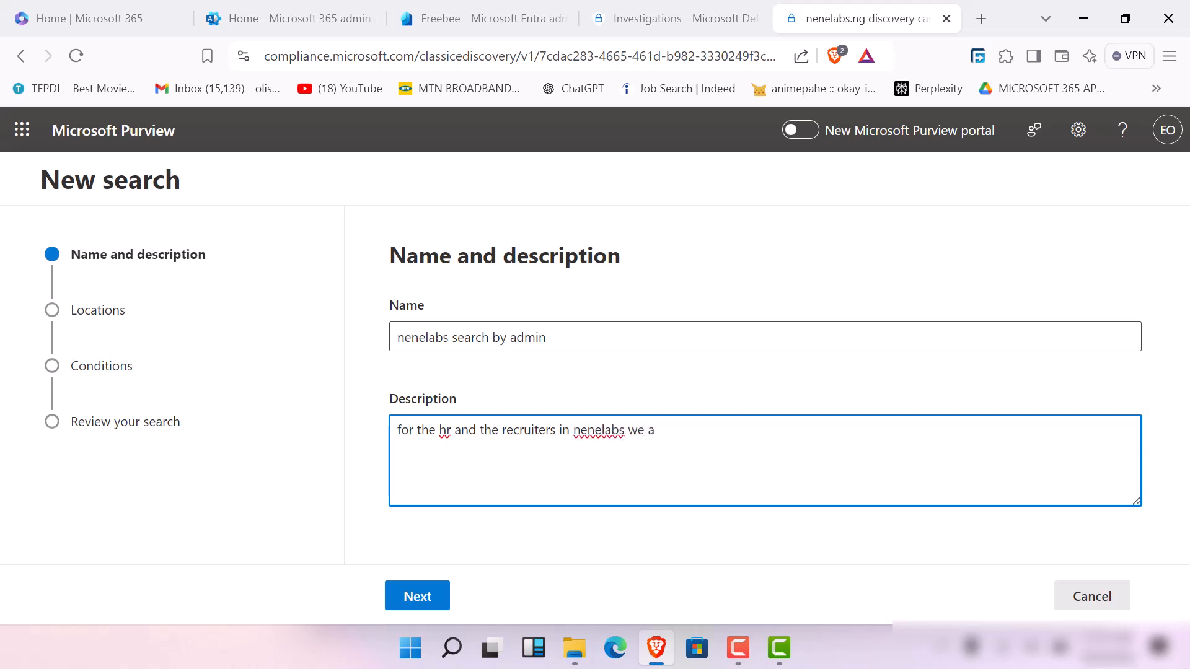
text(we are looking for)
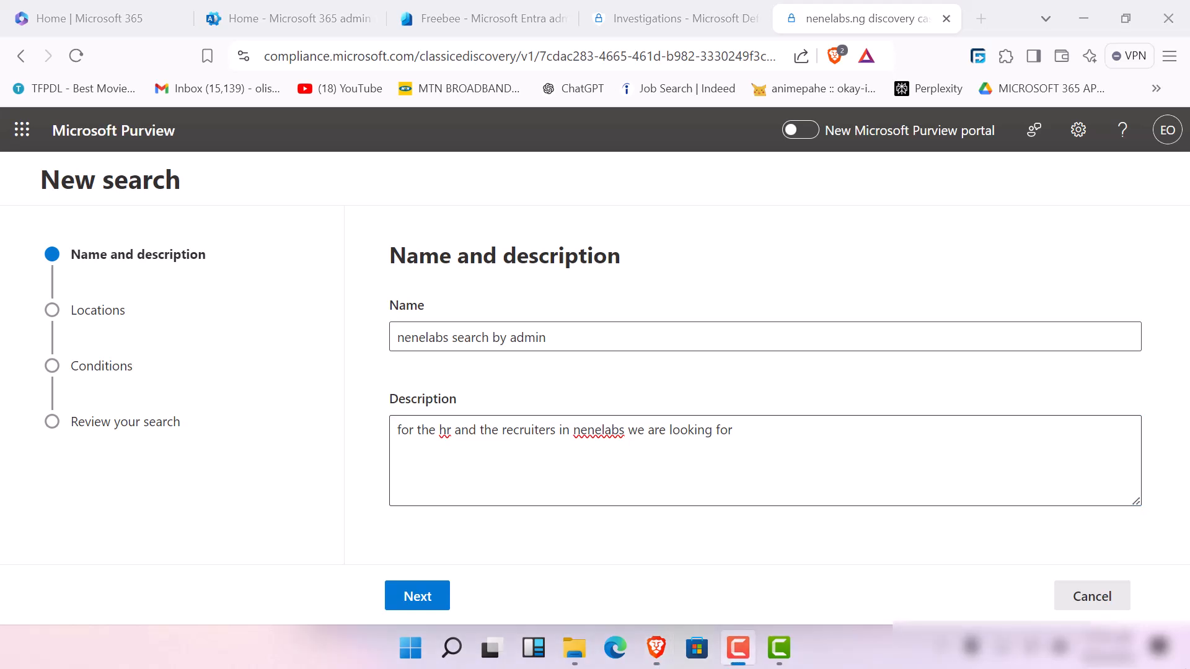
click(788, 439)
click(748, 432)
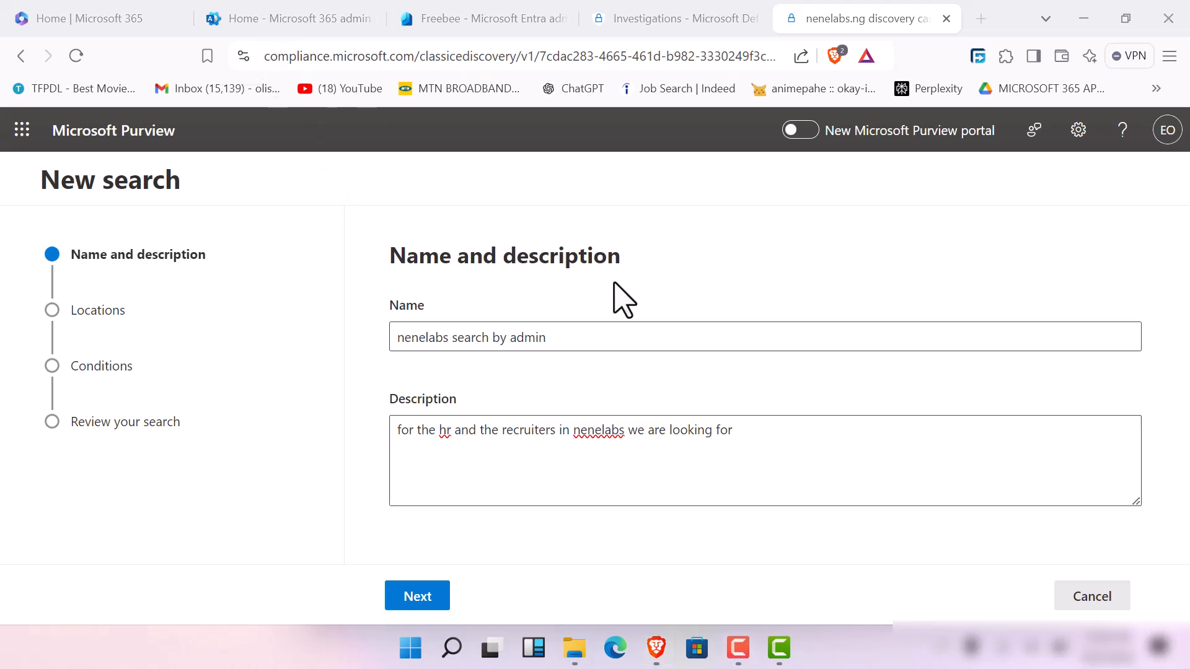
click(779, 438)
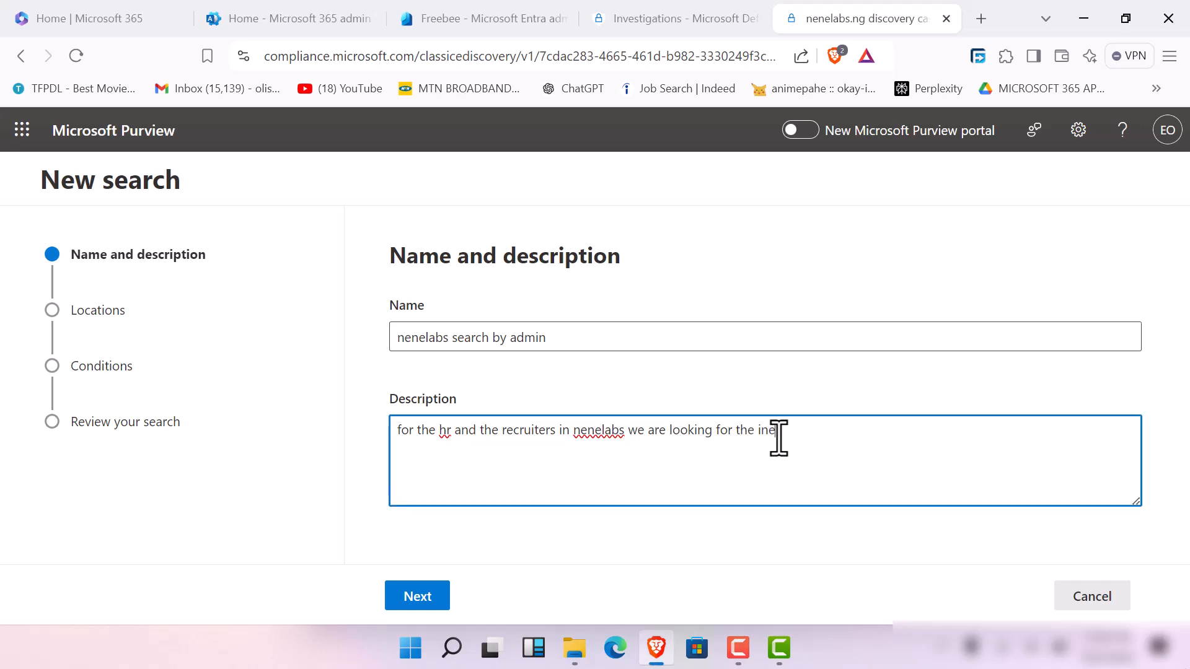
key(BackSpace)
text(te)
text(search)
click(428, 599)
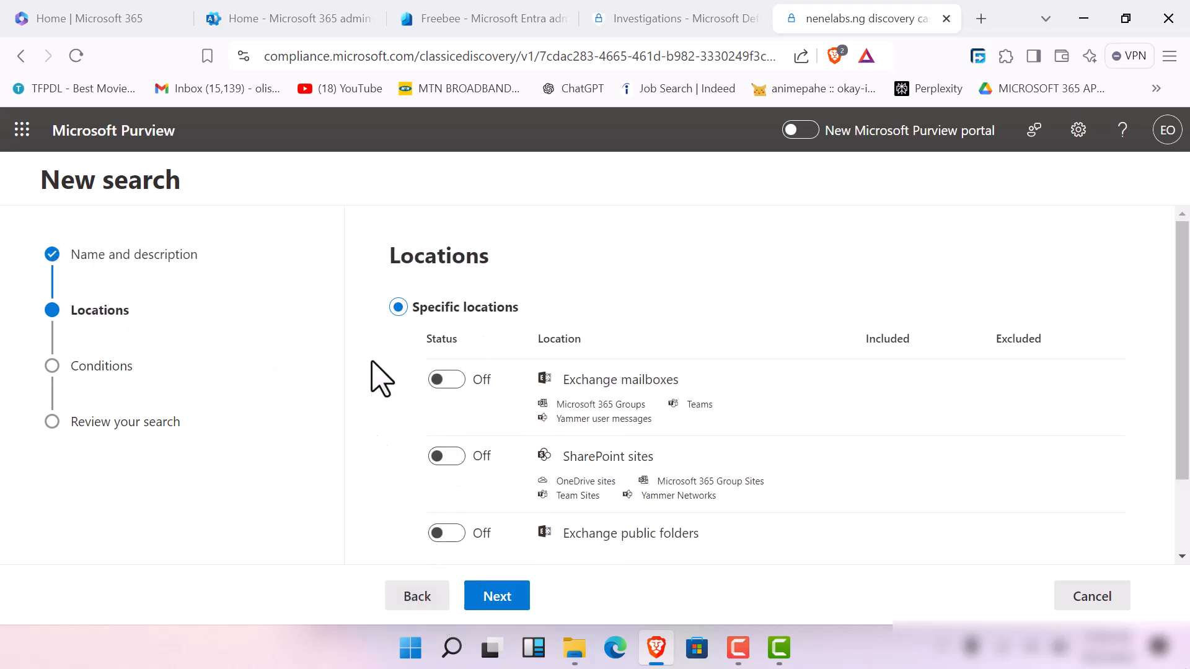
Turn on Exchange mailboxes, SharePoint sites and Exchange public folders as search locations, and continue to the conditions
click(451, 380)
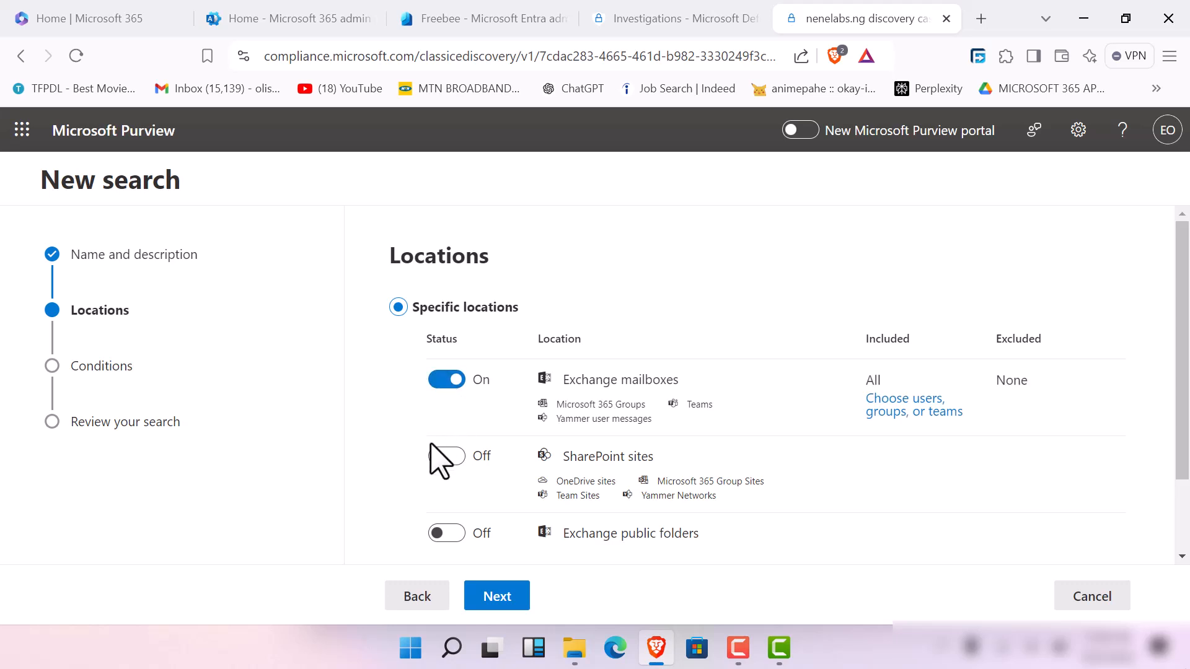
click(452, 457)
click(451, 534)
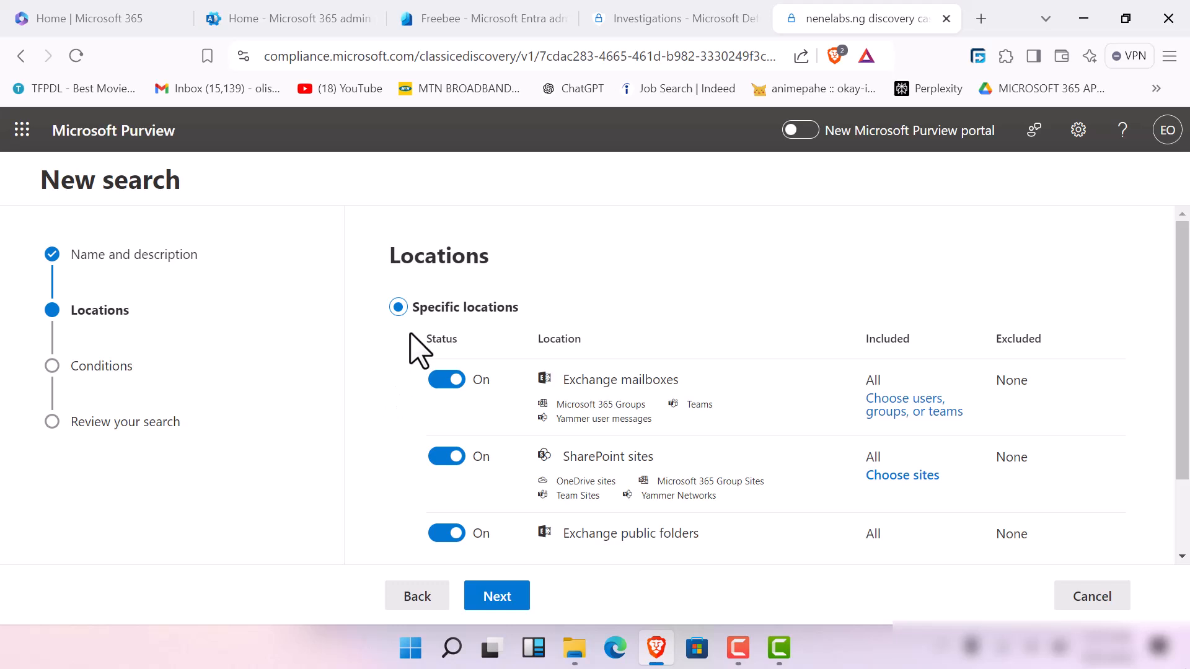
click(506, 598)
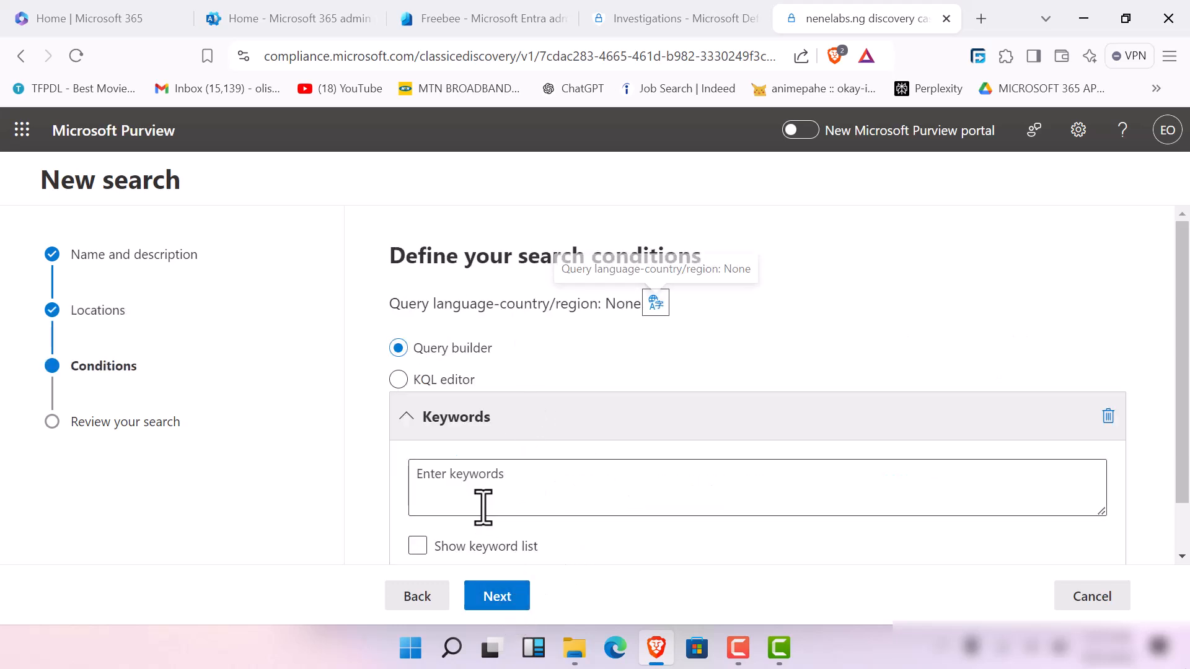
Switch the search conditions from the query builder to the KQL editor and clear the query text
scroll(500, 471, down, 1)
scroll(523, 446, up, 1)
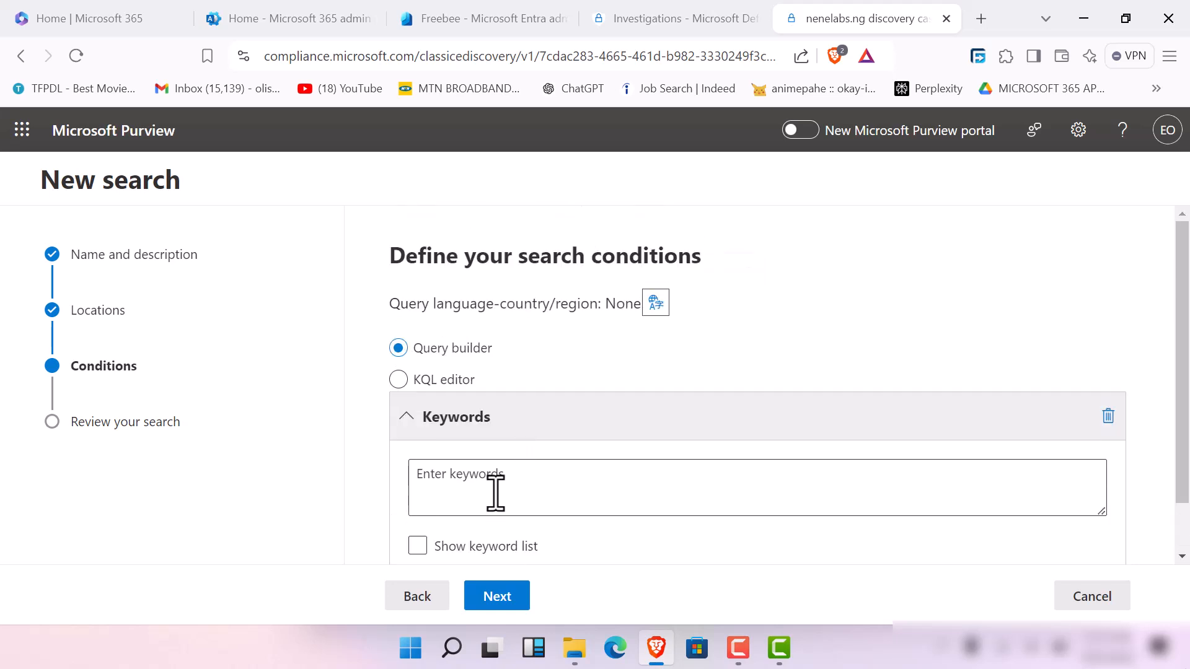
click(503, 477)
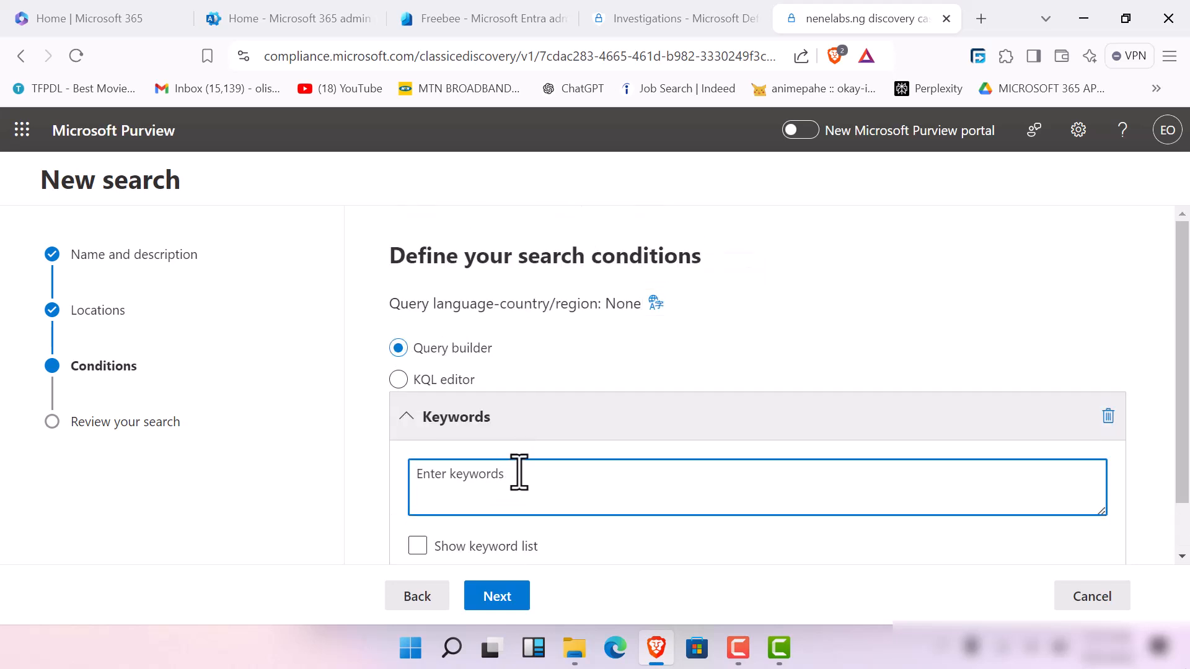
text(ke)
key(BackSpace)
key(BackSpace)
text(i)
click(399, 379)
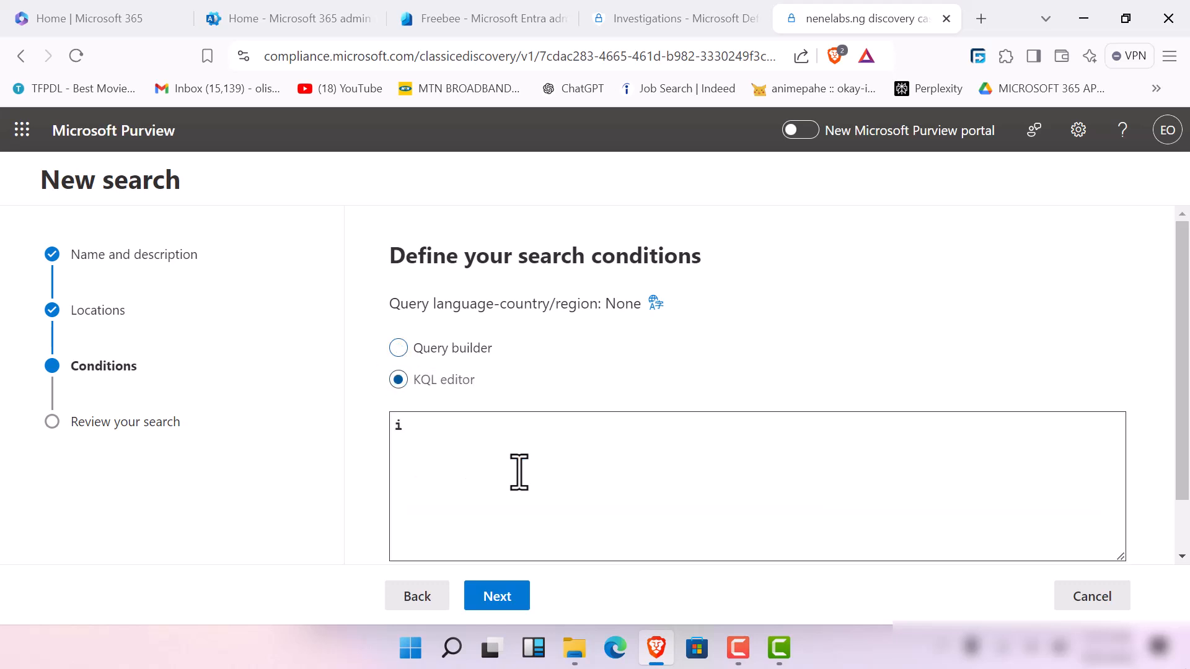
click(441, 416)
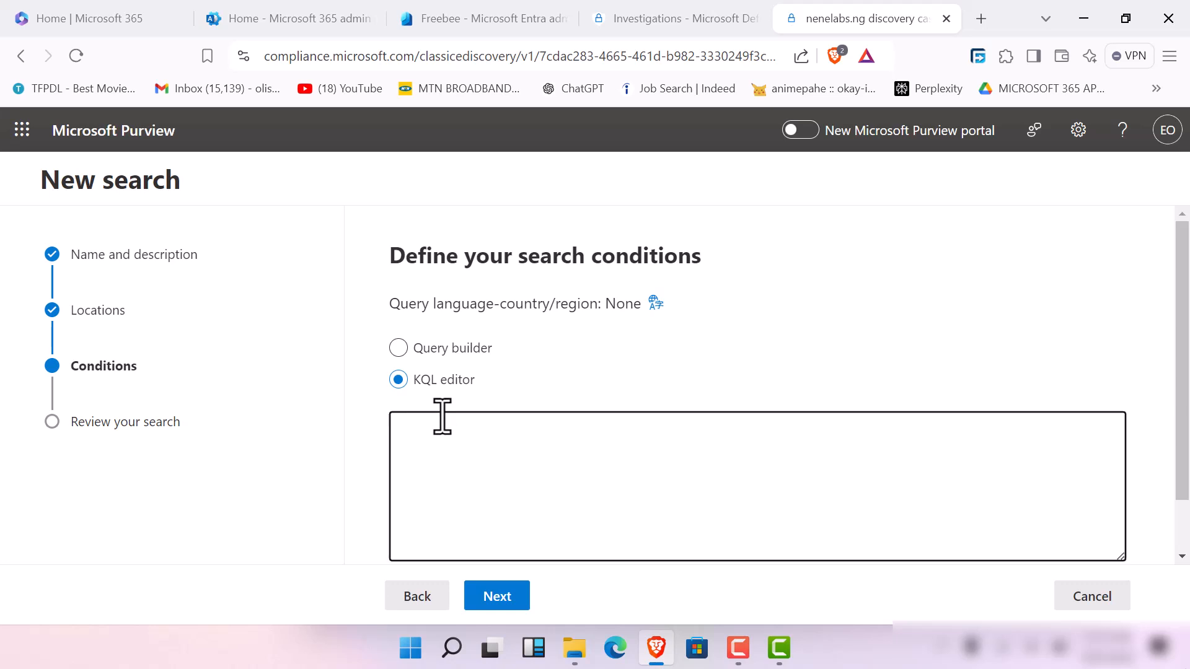
key(F9)
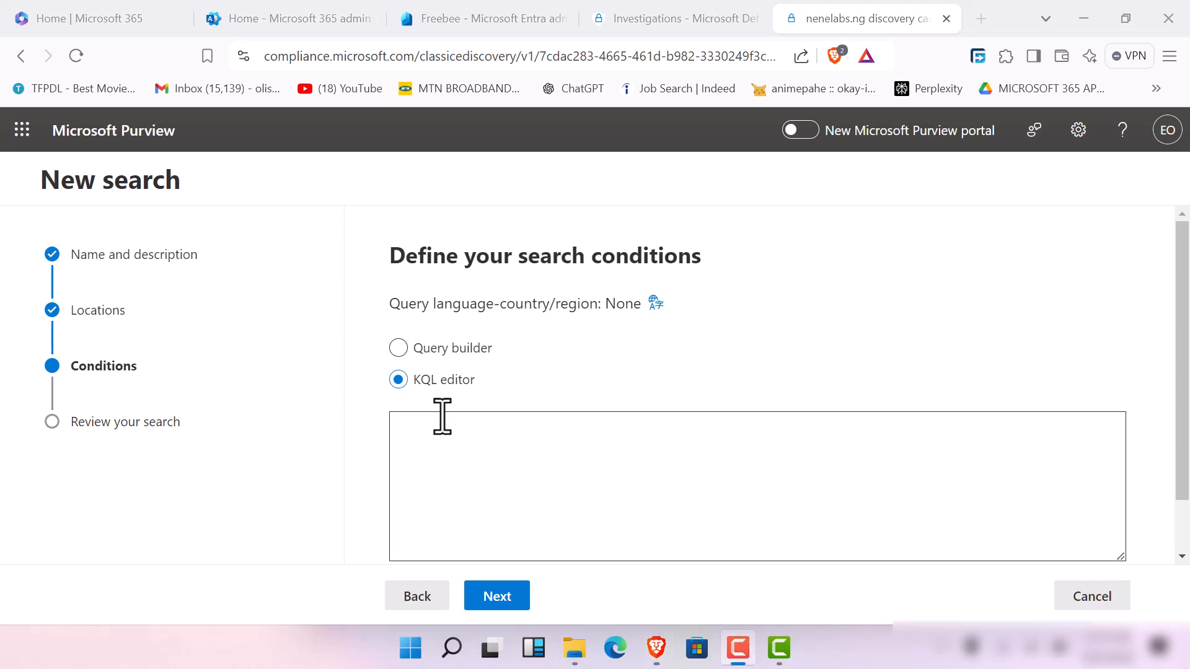
click(459, 433)
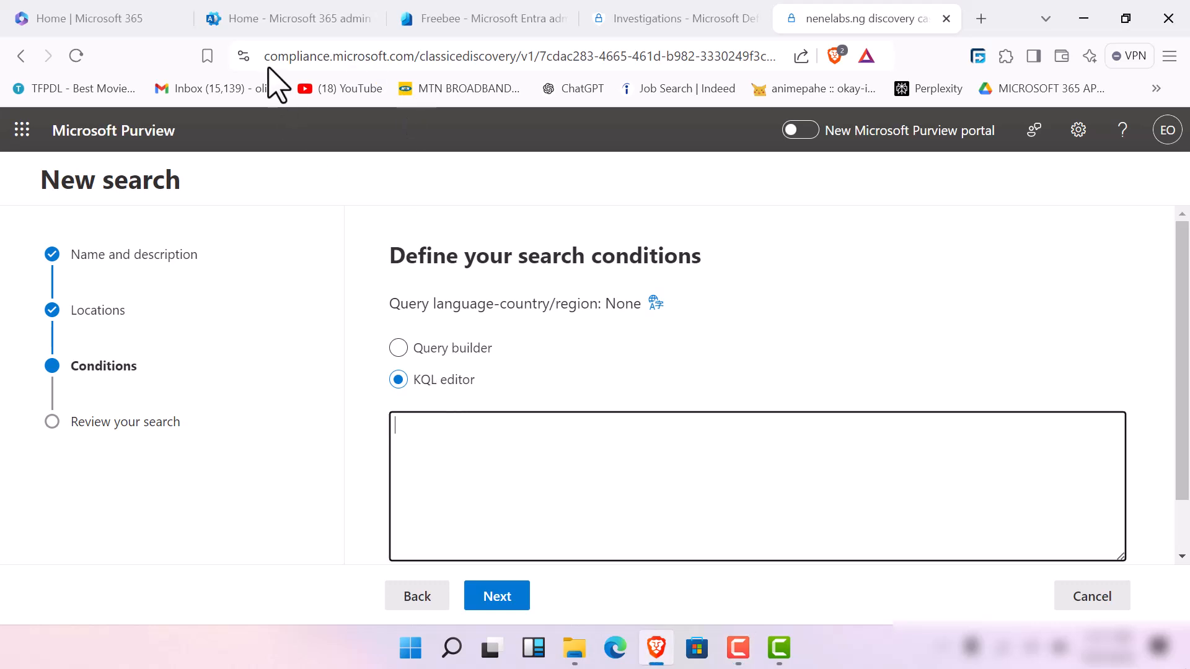
key(F9)
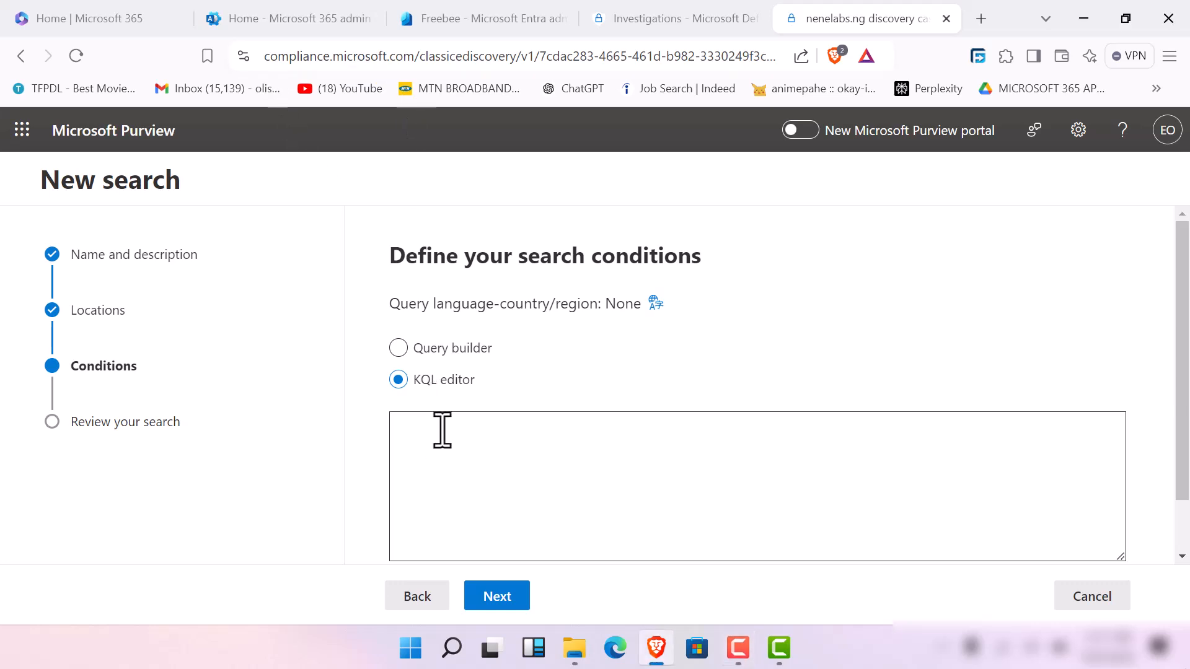
click(444, 430)
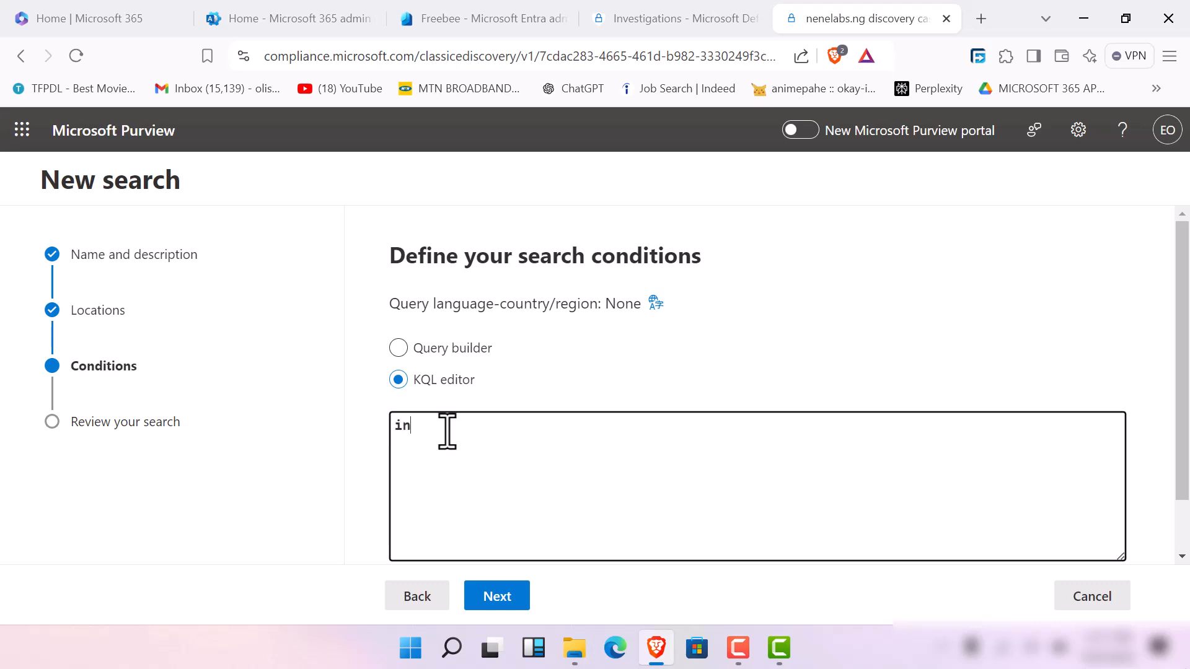
Enter the KQL query "interview instructions , interview answers, interviews" and continue to the search review
text(interview insta)
key(BackSpace)
key(BackSpace)
text(ructions)
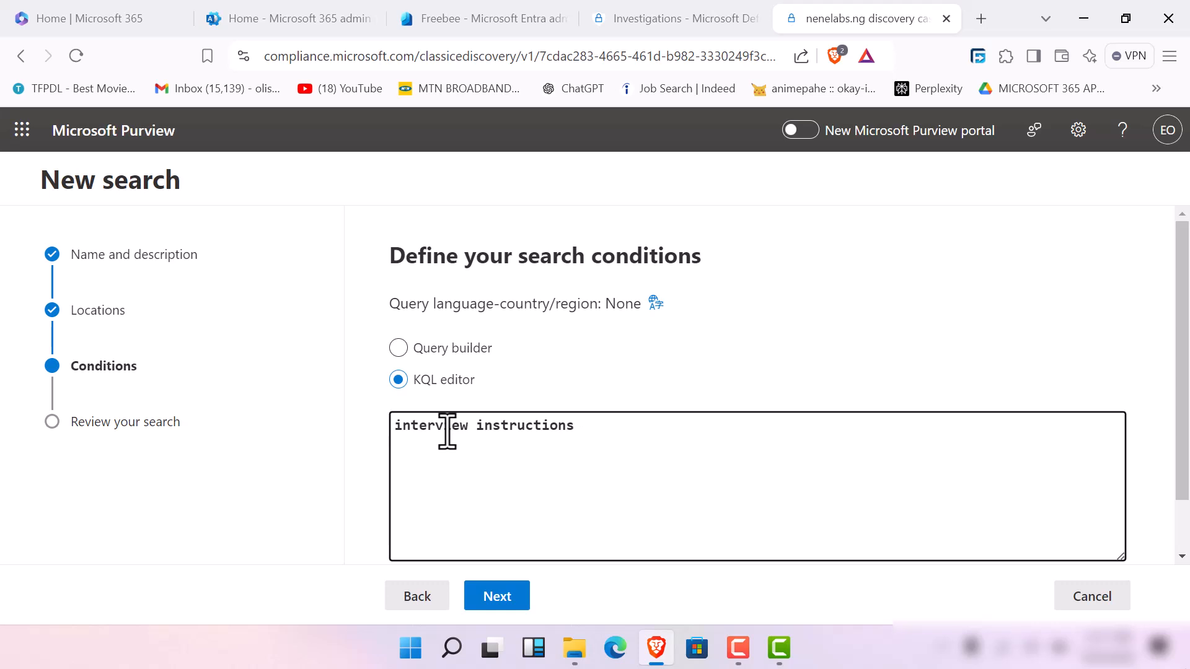
text( , interview answ)
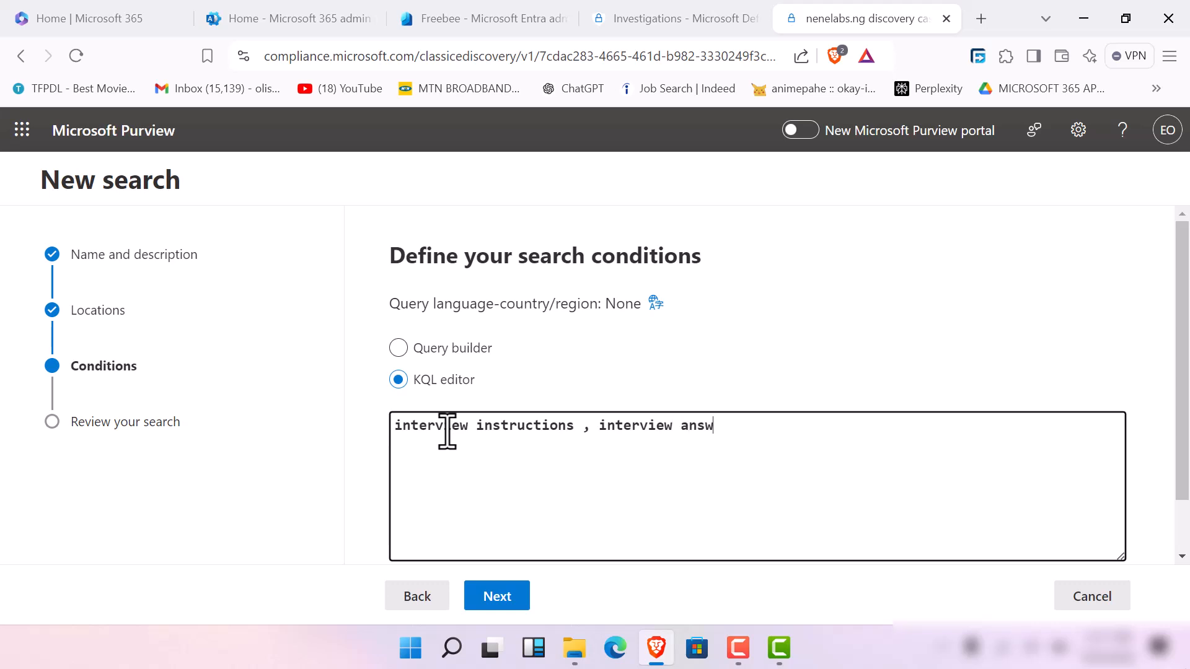
text(ers, intervi)
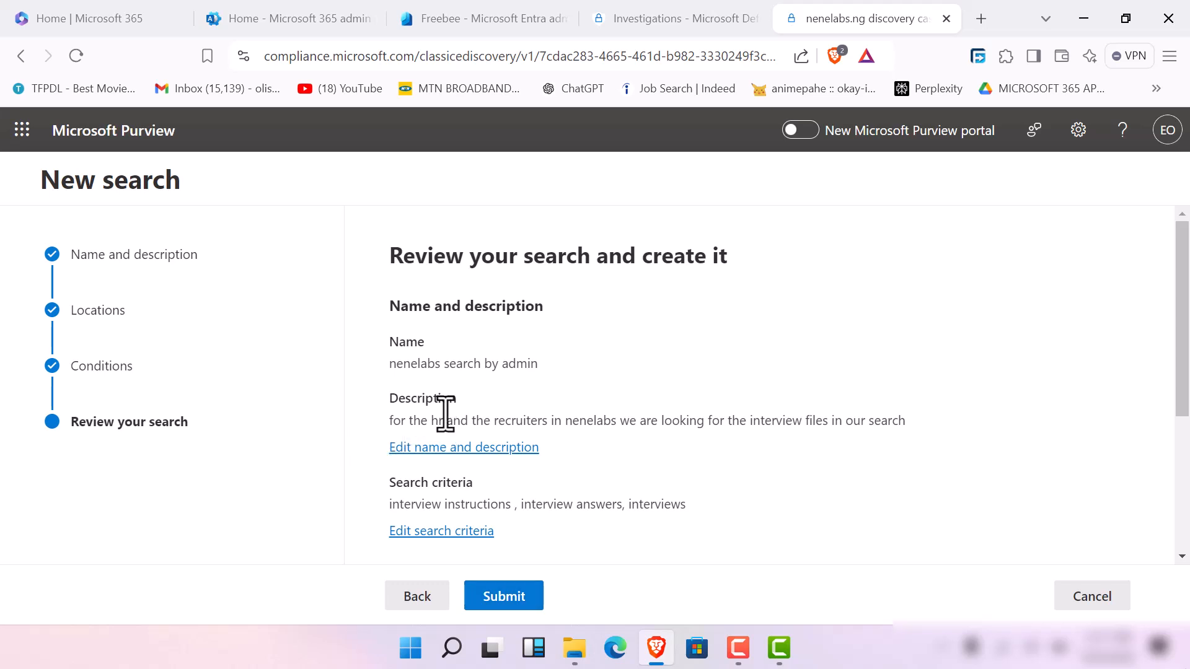
Check the search's criteria and locations, submit the new search and close the creation wizard
scroll(455, 412, down, 3)
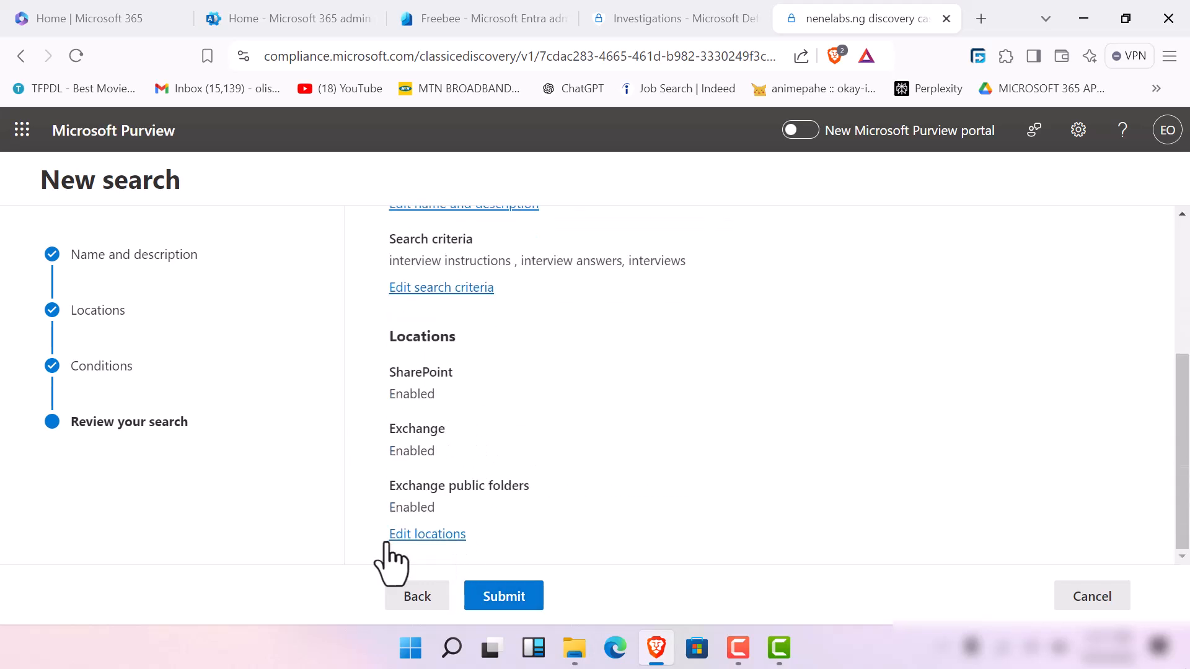
click(516, 601)
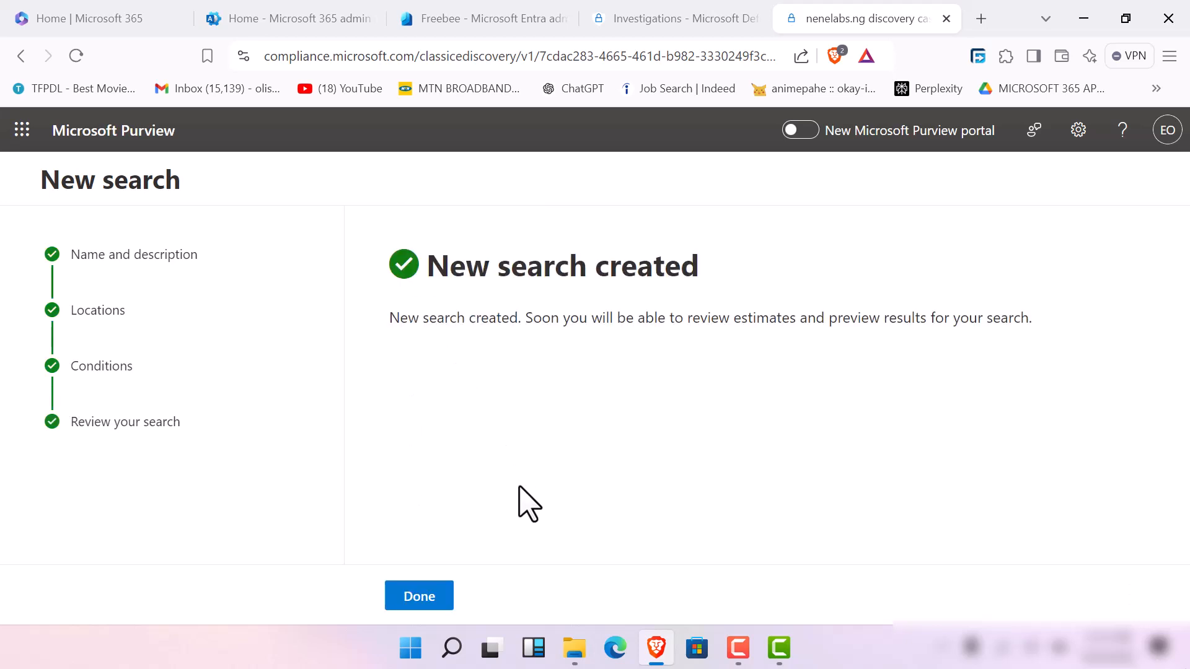
click(427, 596)
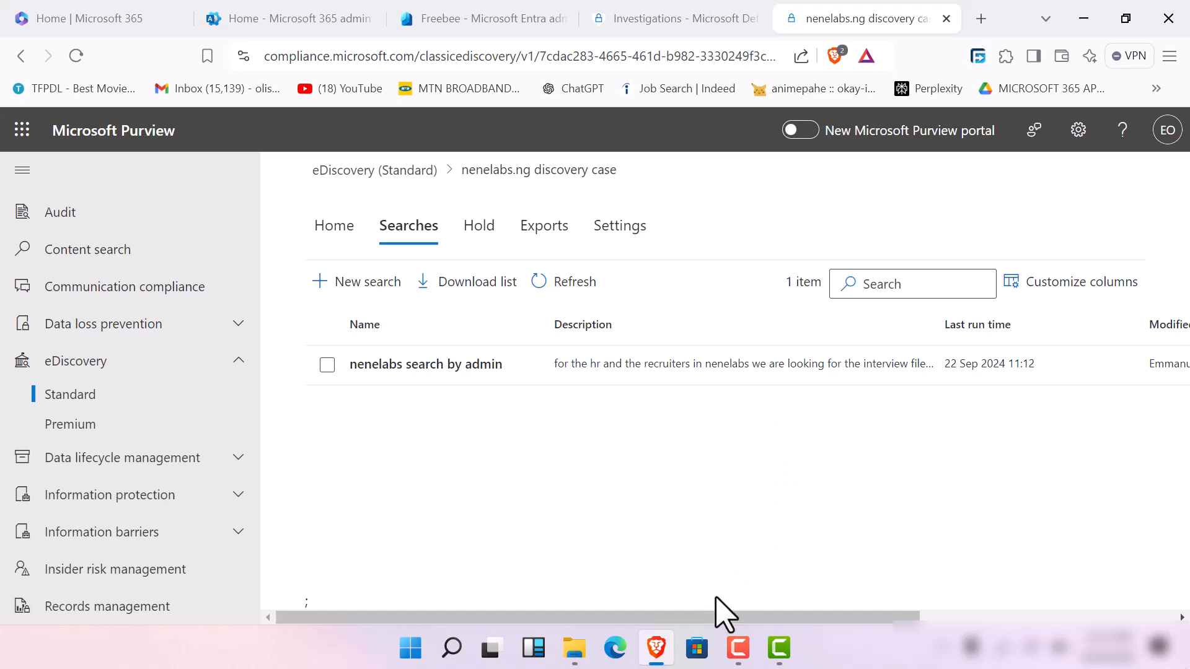
Look over the case's list of searches and go to the Content search solution
drag(717, 615, 908, 615)
drag(795, 611, 504, 544)
scroll(111, 403, down, 3)
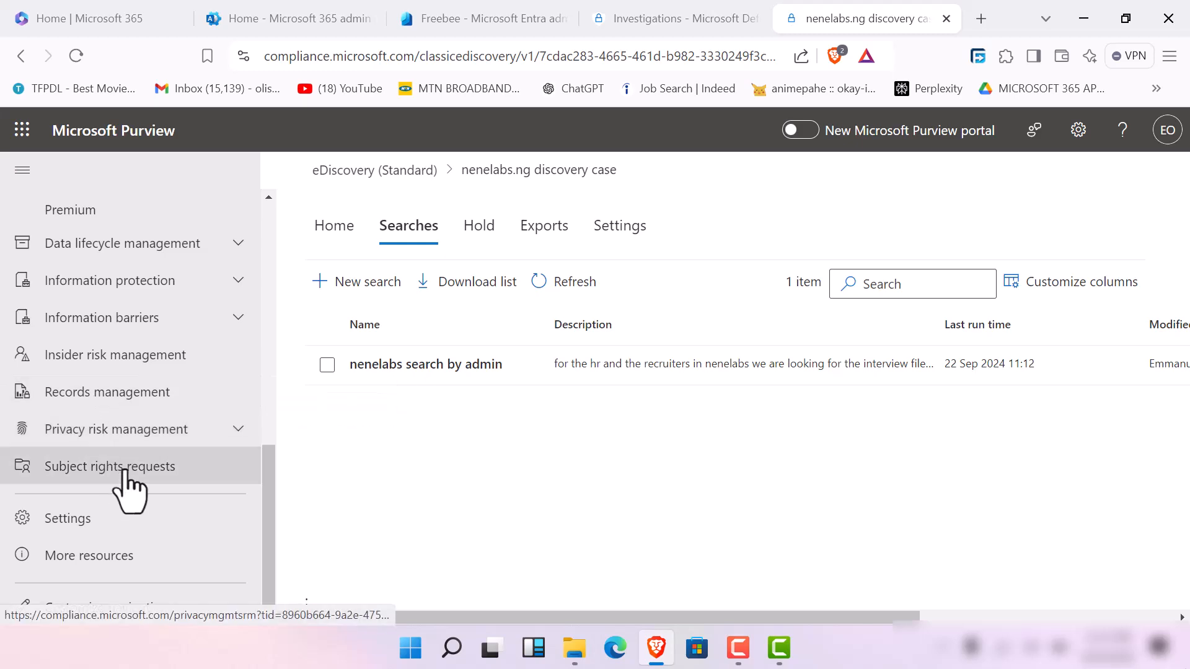
scroll(123, 458, up, 5)
scroll(133, 446, down, 6)
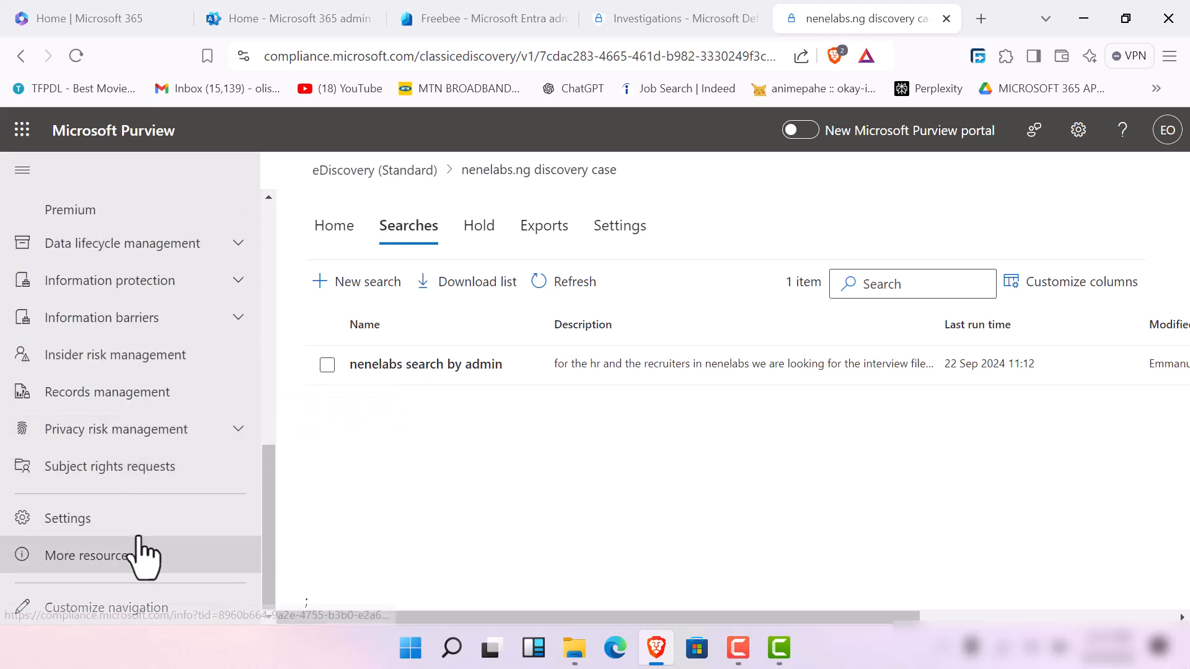
scroll(148, 527, up, 4)
scroll(152, 465, up, 5)
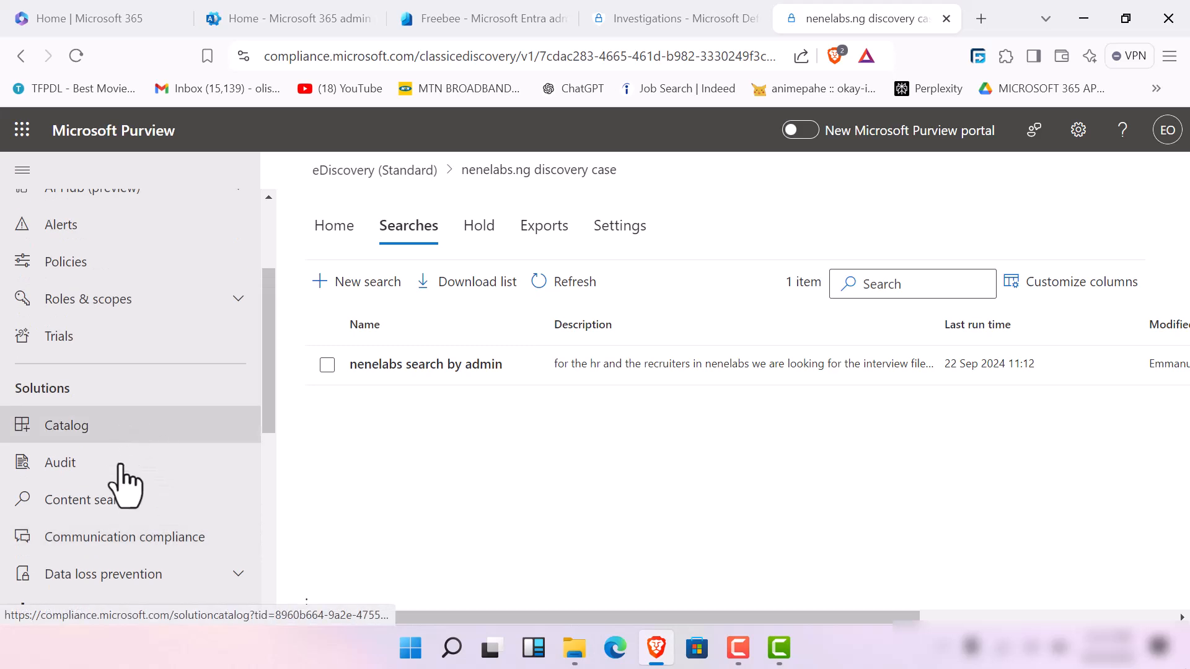
click(129, 496)
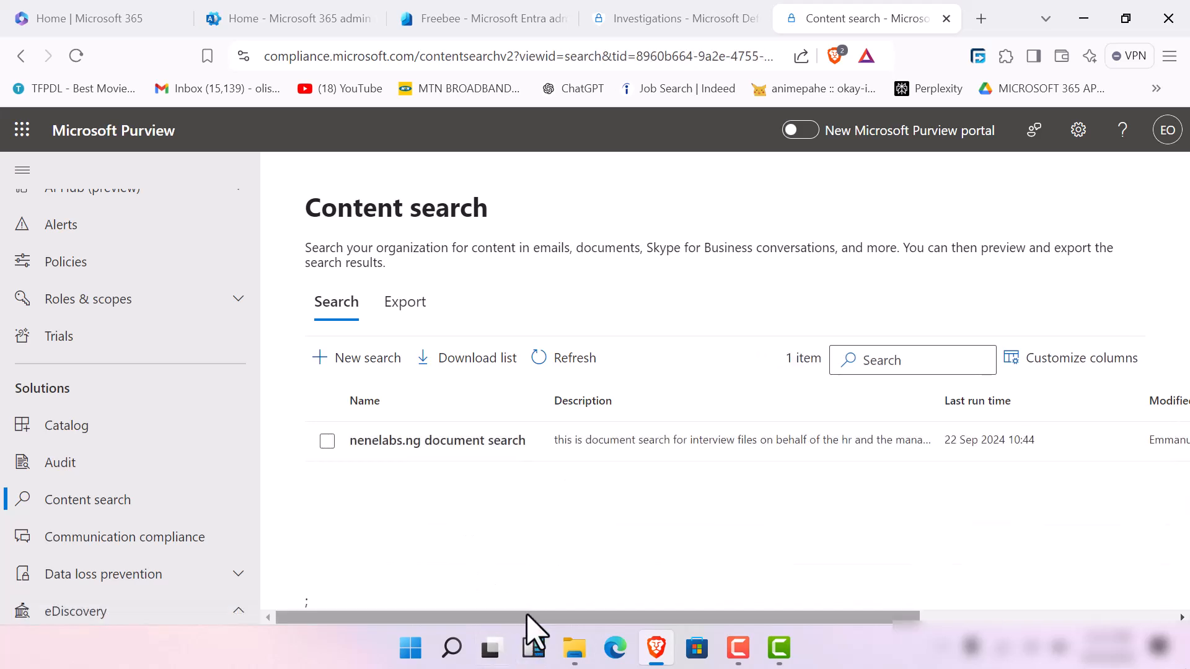
View the content search exports and return to the list of searches
drag(526, 619, 393, 464)
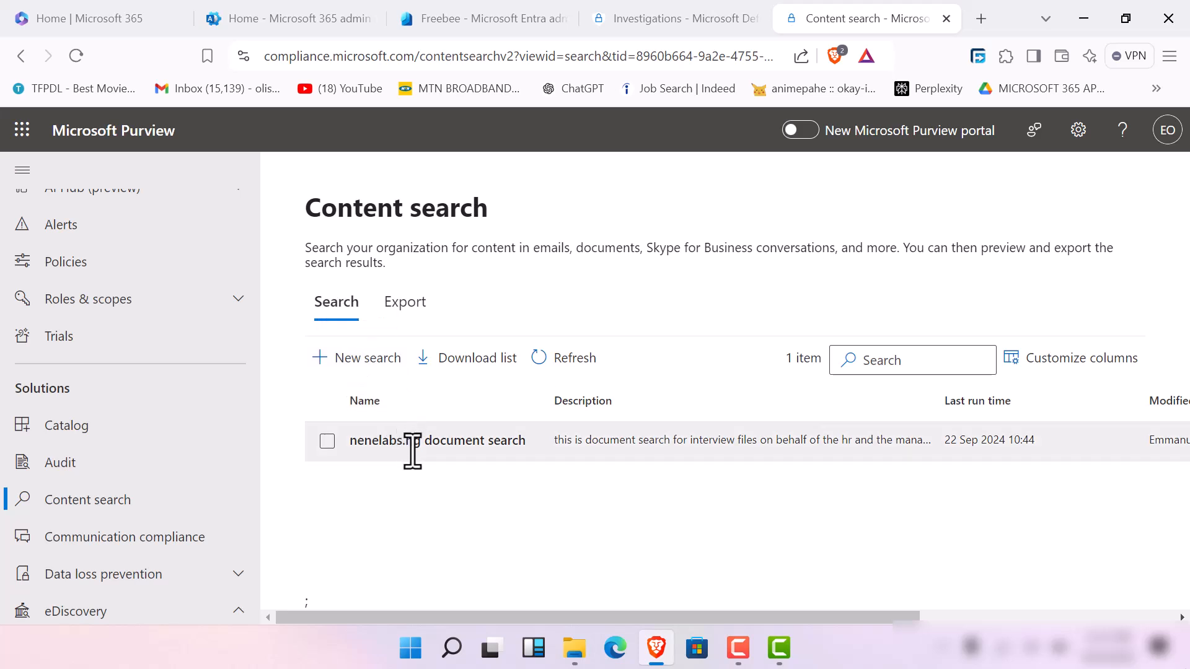
click(401, 316)
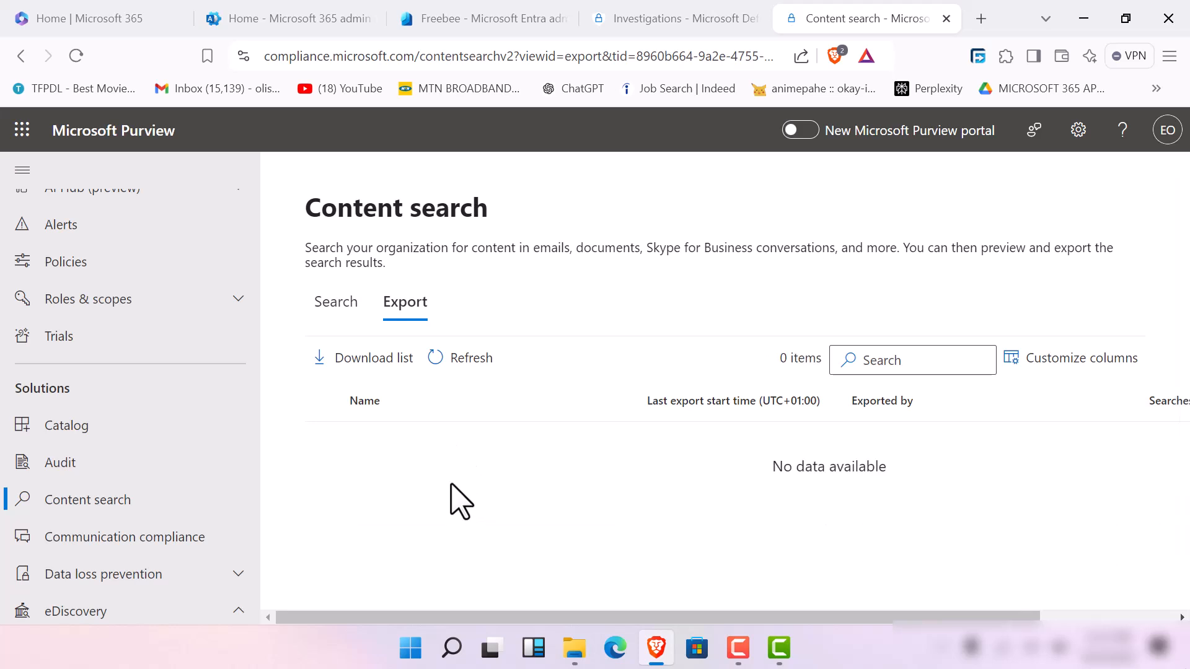
click(338, 307)
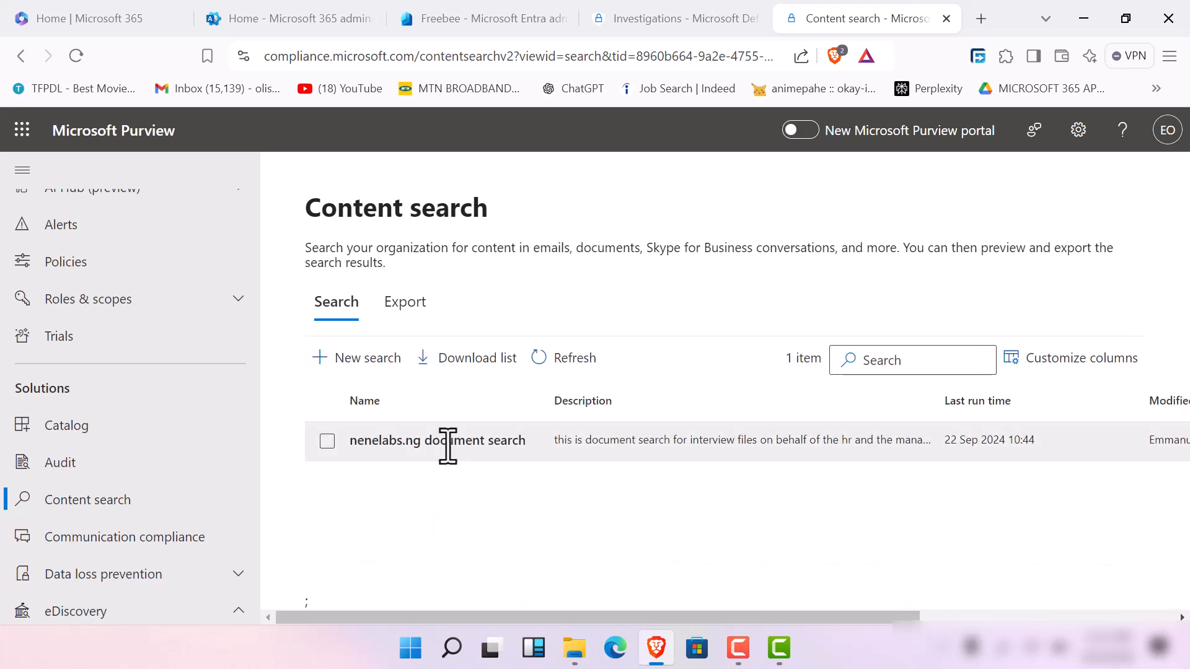
Open the nenelabs.ng document search and examine its summary, search statistics, available actions and status
click(375, 441)
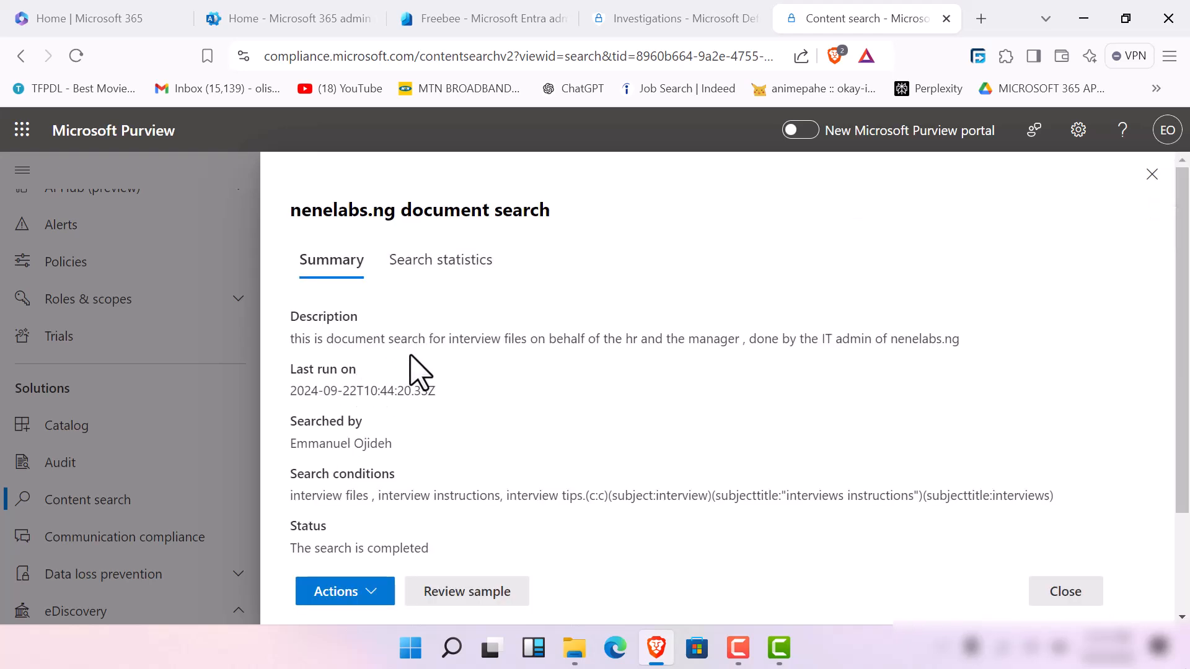
scroll(418, 378, down, 2)
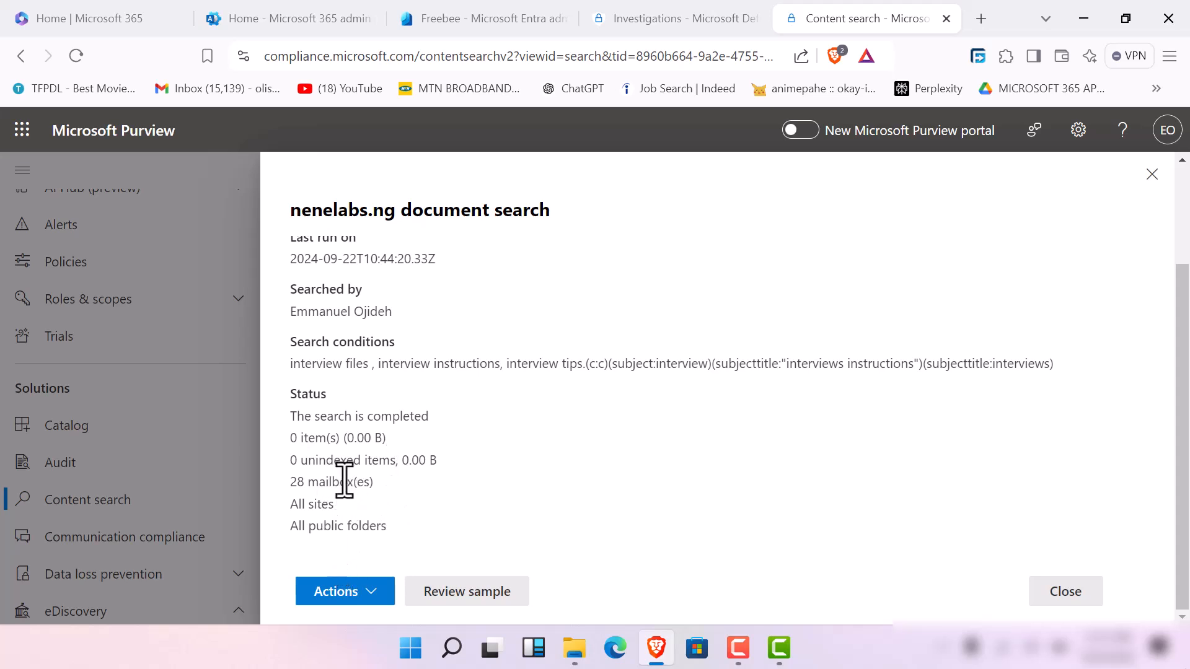
scroll(397, 499, up, 2)
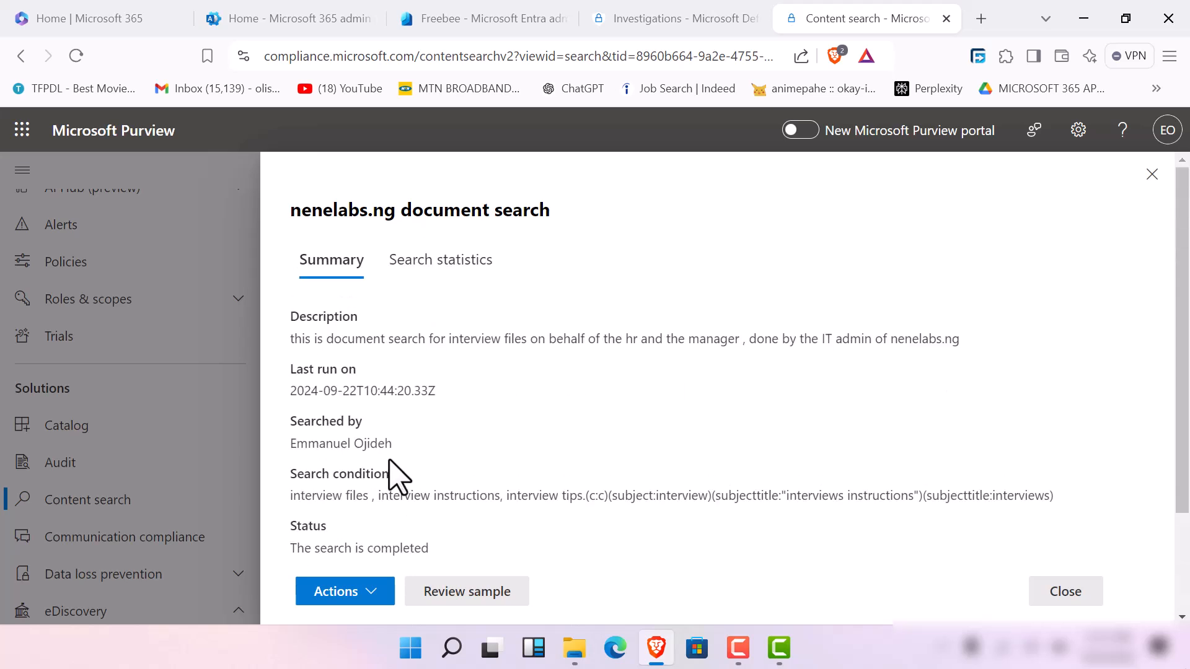
click(403, 266)
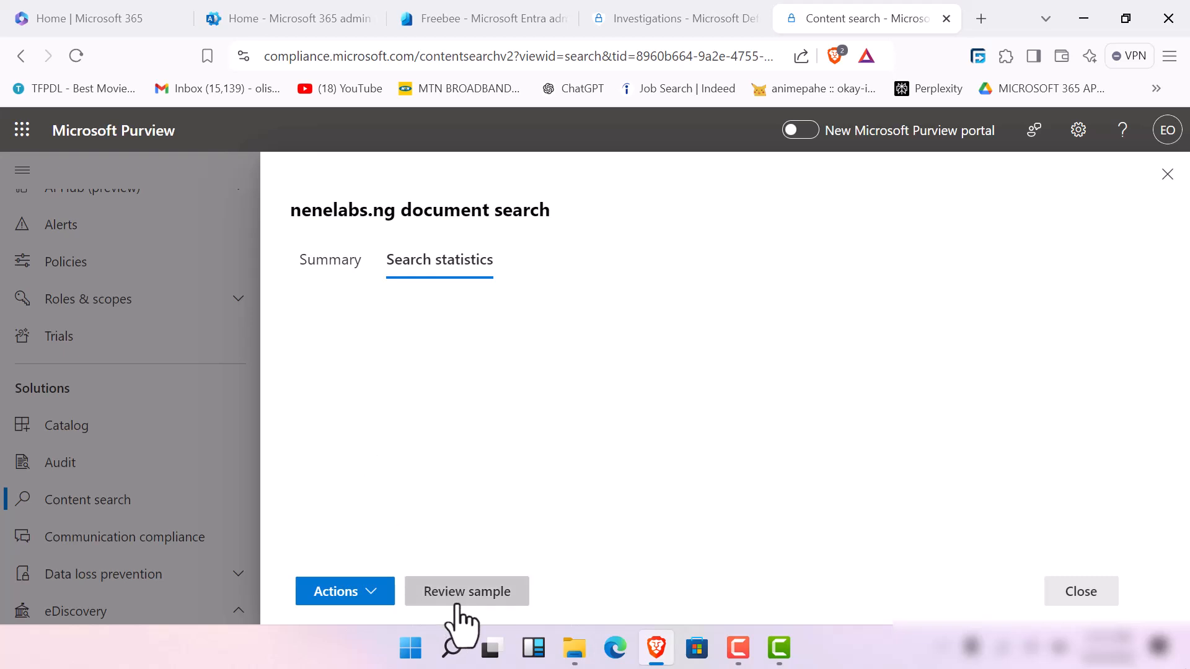
click(367, 590)
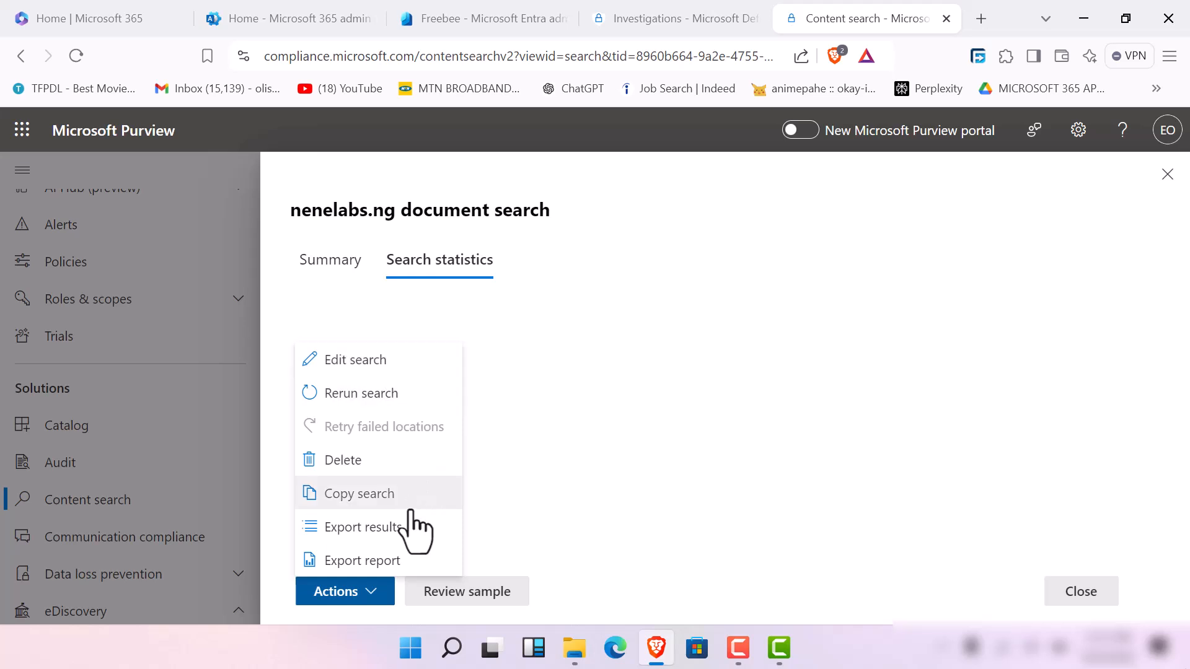
click(337, 263)
scroll(374, 465, down, 2)
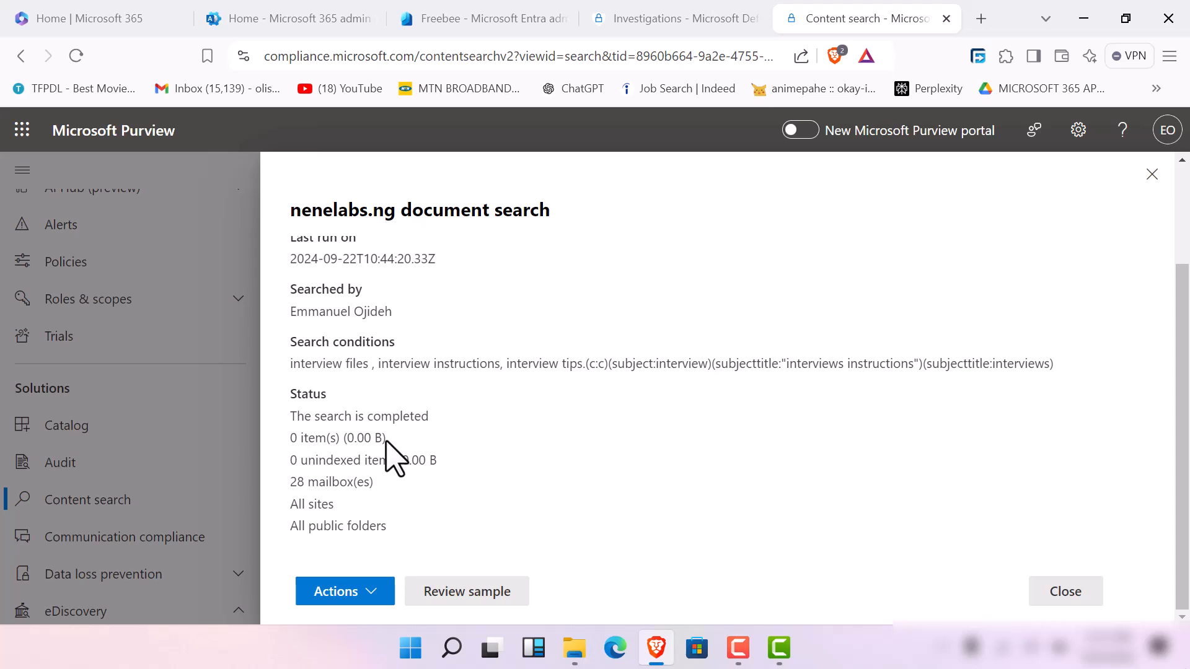
Edit the nenelabs.ng document search, keeping its description and locations, and continue to its conditions
click(376, 594)
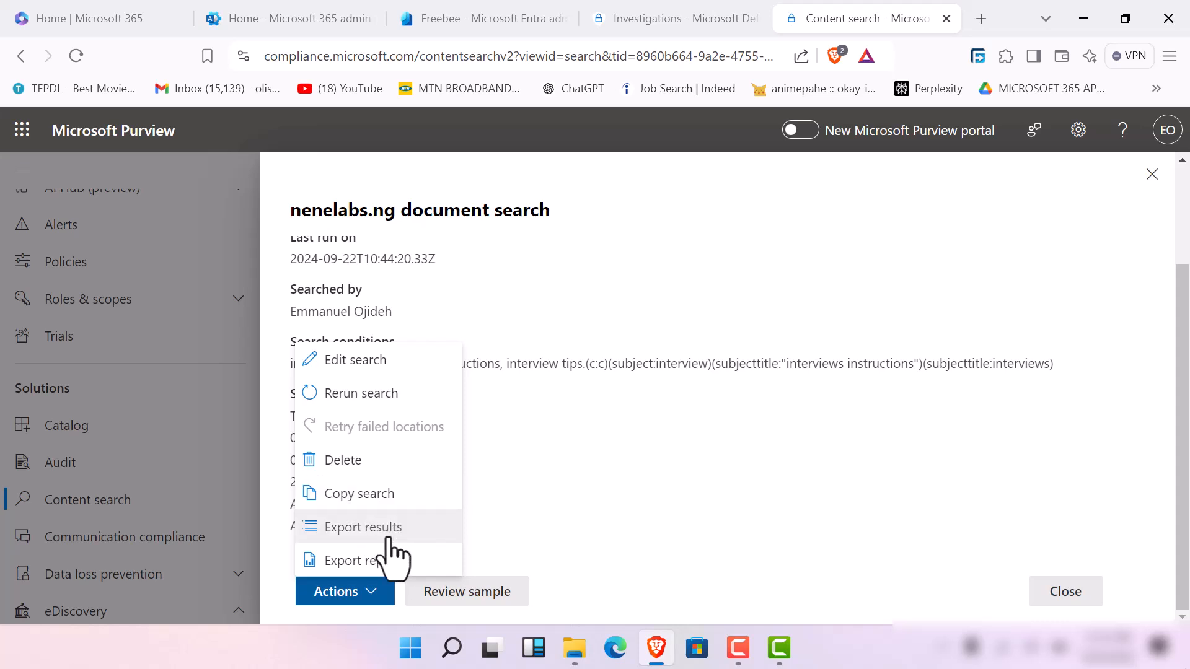
click(394, 358)
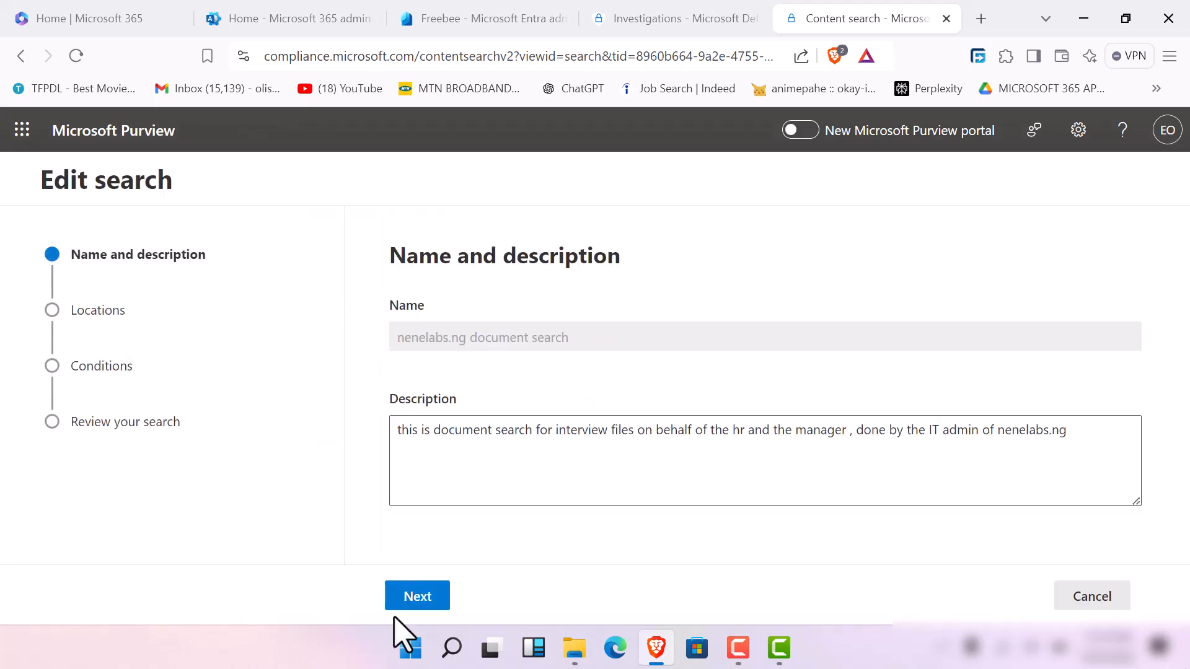
click(408, 598)
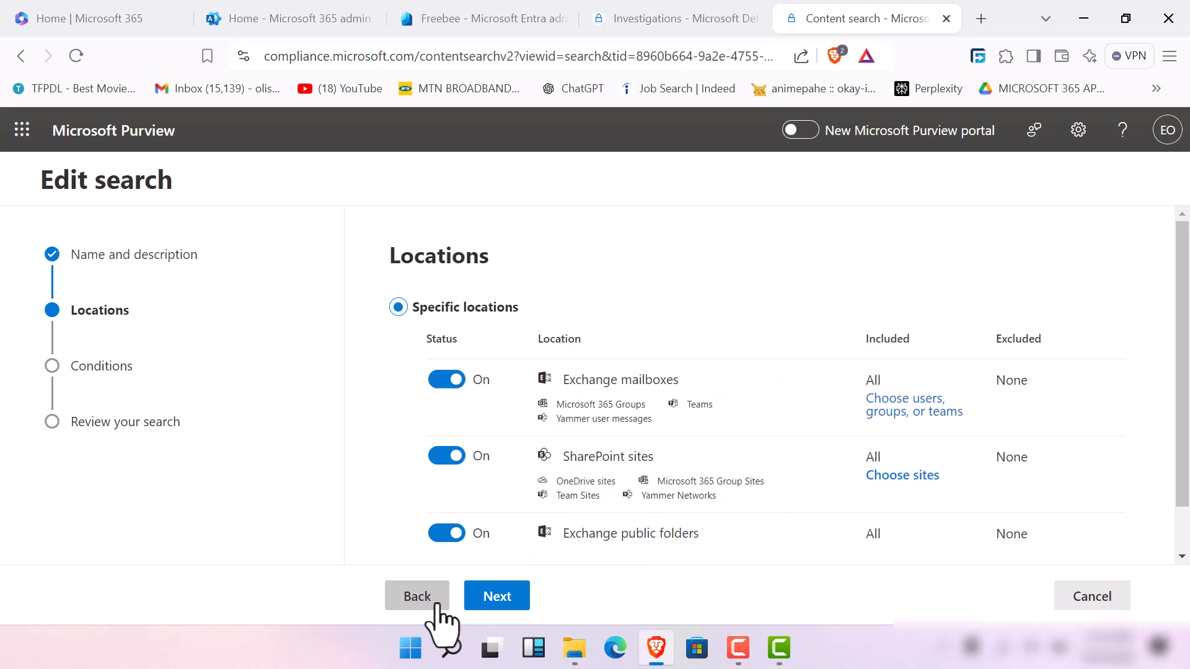
click(495, 604)
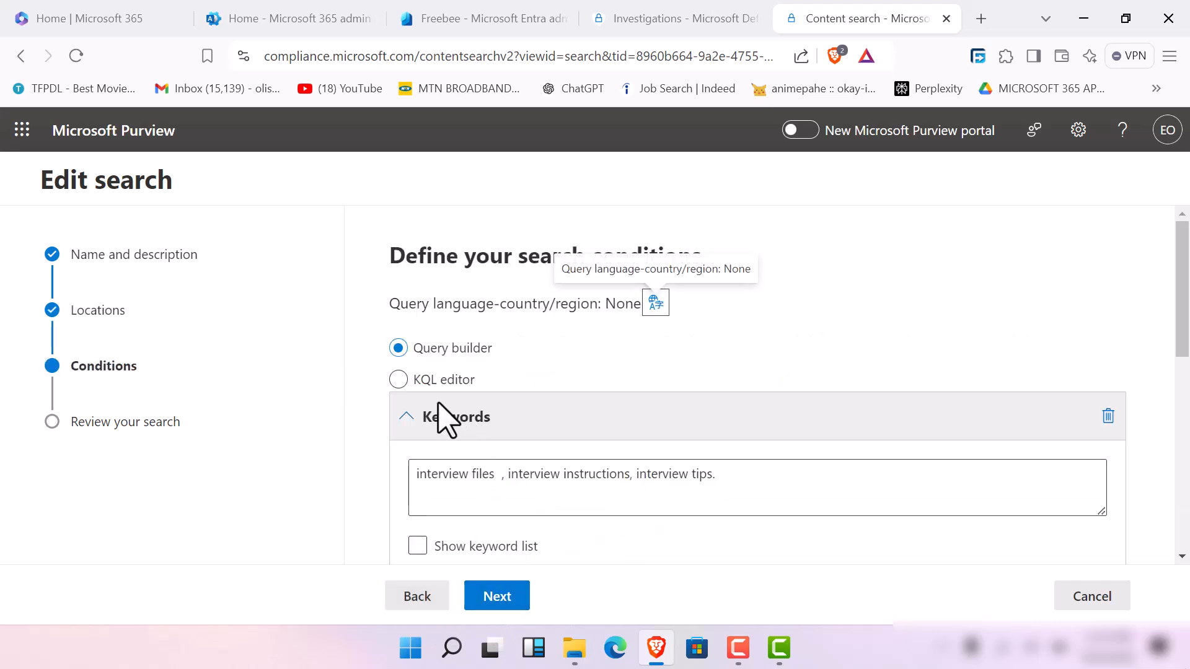
Replace the search's query in the KQL editor with "interview files ct:itrvi" and submit the updated search
click(397, 379)
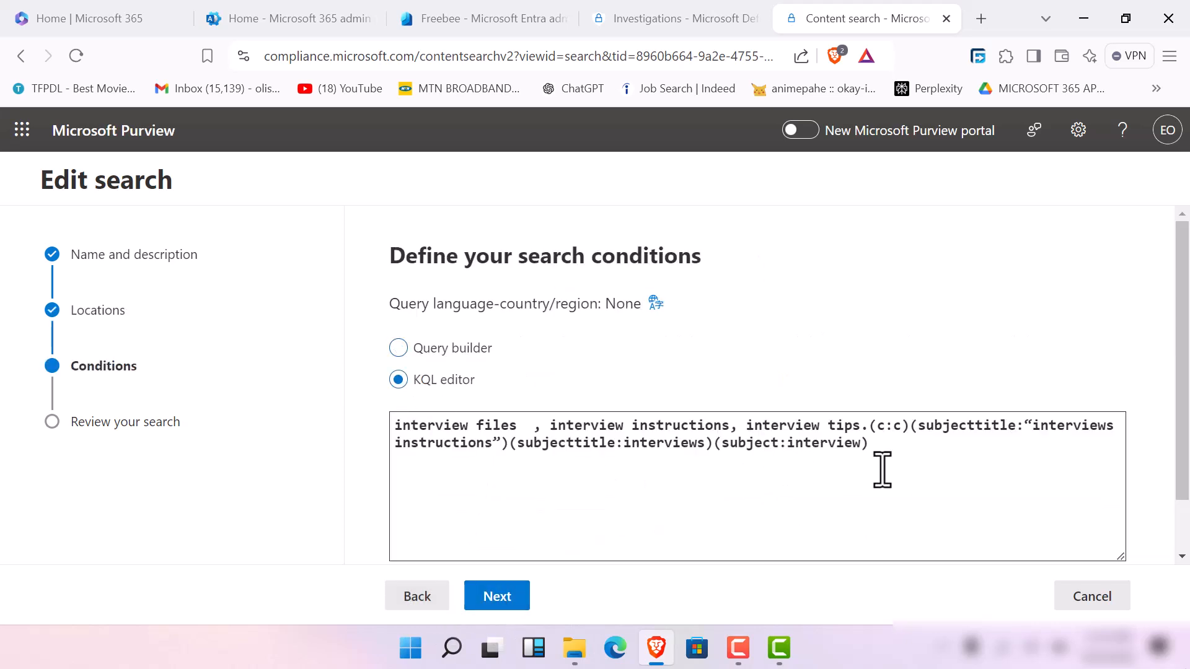
drag(536, 419, 769, 478)
key(BackSpace)
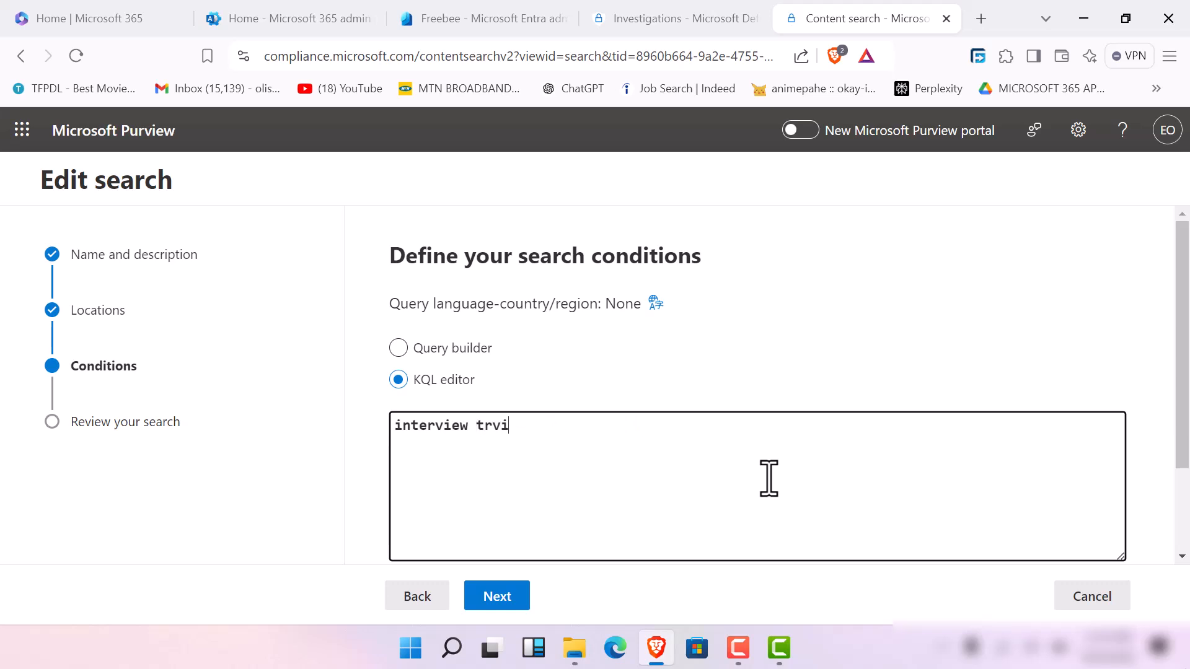
key(BackSpace)
key(BackSpace)
key(BackSpace)
key(BackSpace)
text(answers)
click(486, 594)
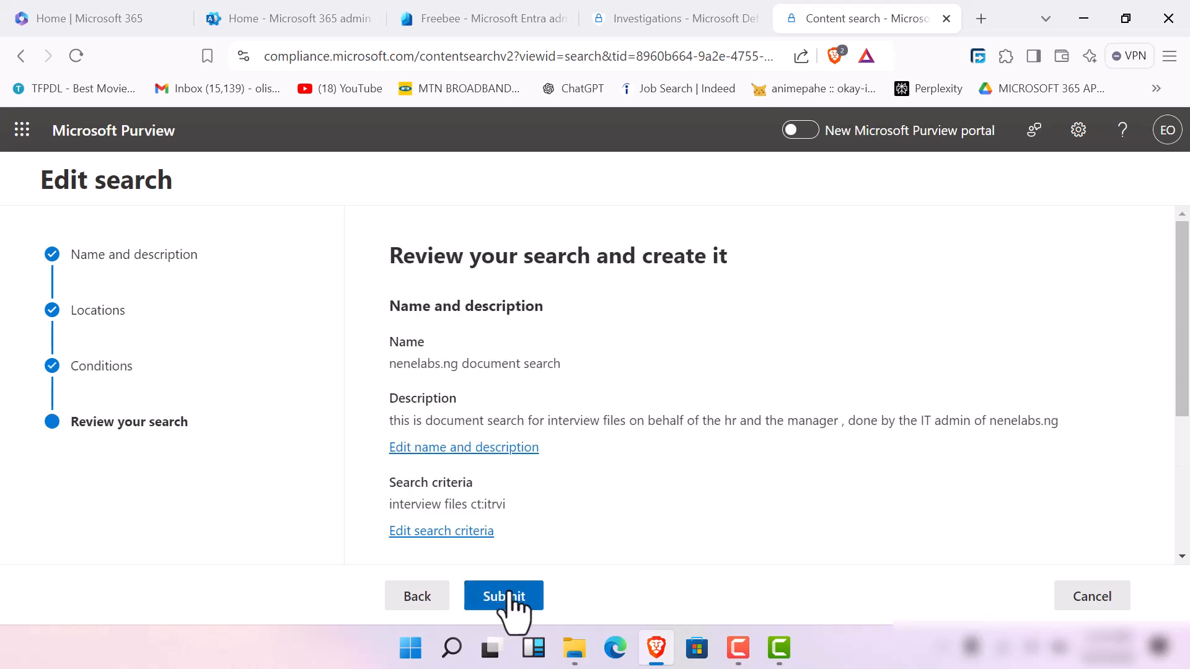
click(505, 595)
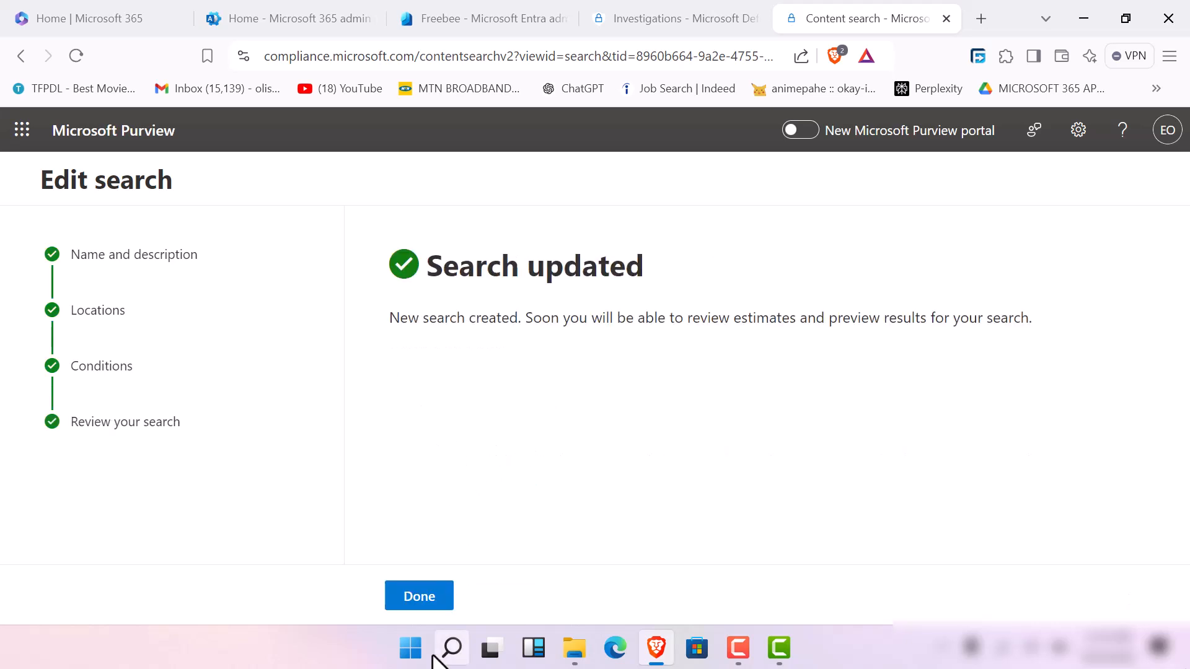
Leave the search editor, reopen the nenelabs.ng document search to review its summary and available actions, and check its status in the search list
click(421, 605)
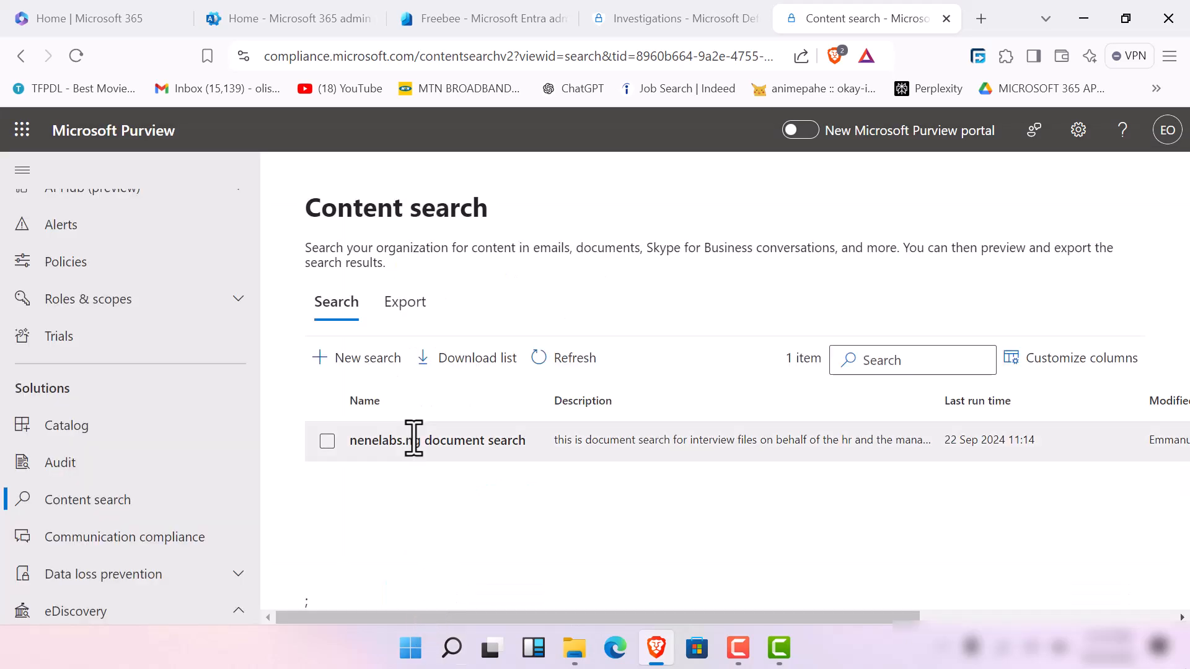
click(407, 452)
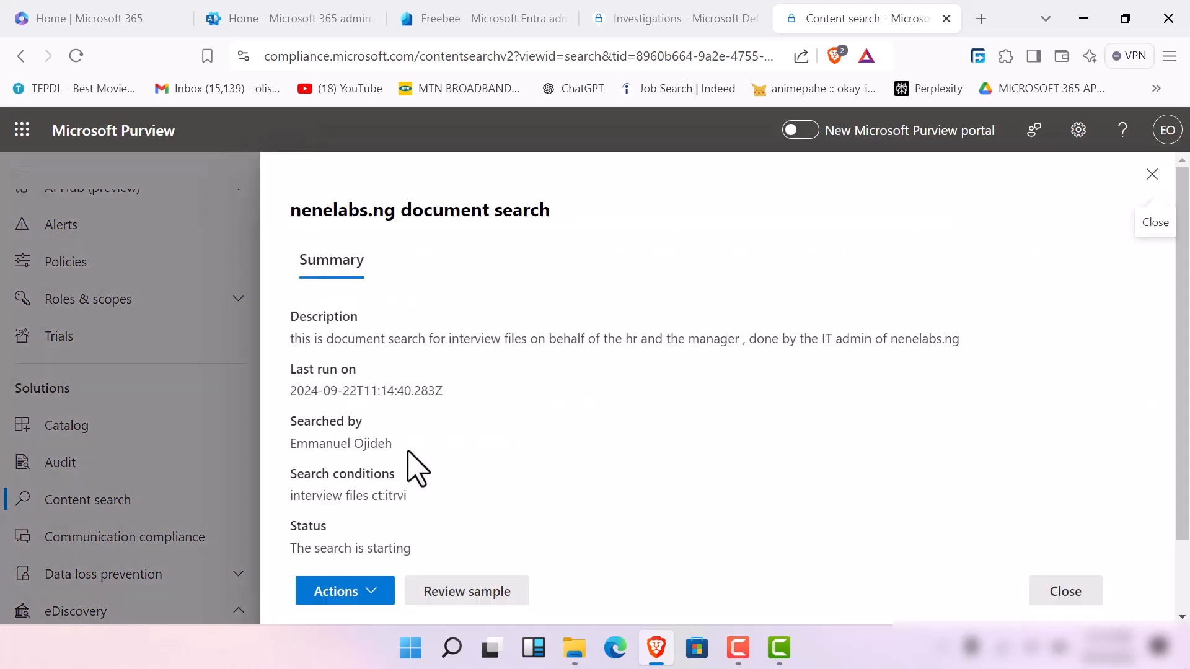
click(374, 604)
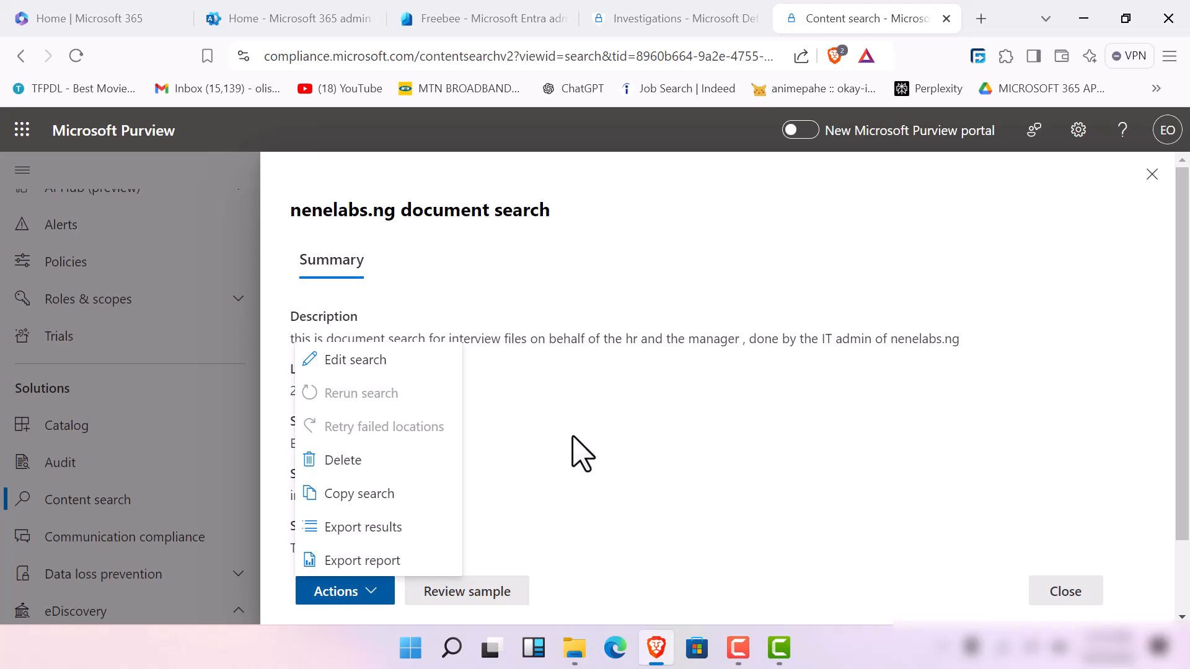
click(580, 454)
click(1067, 594)
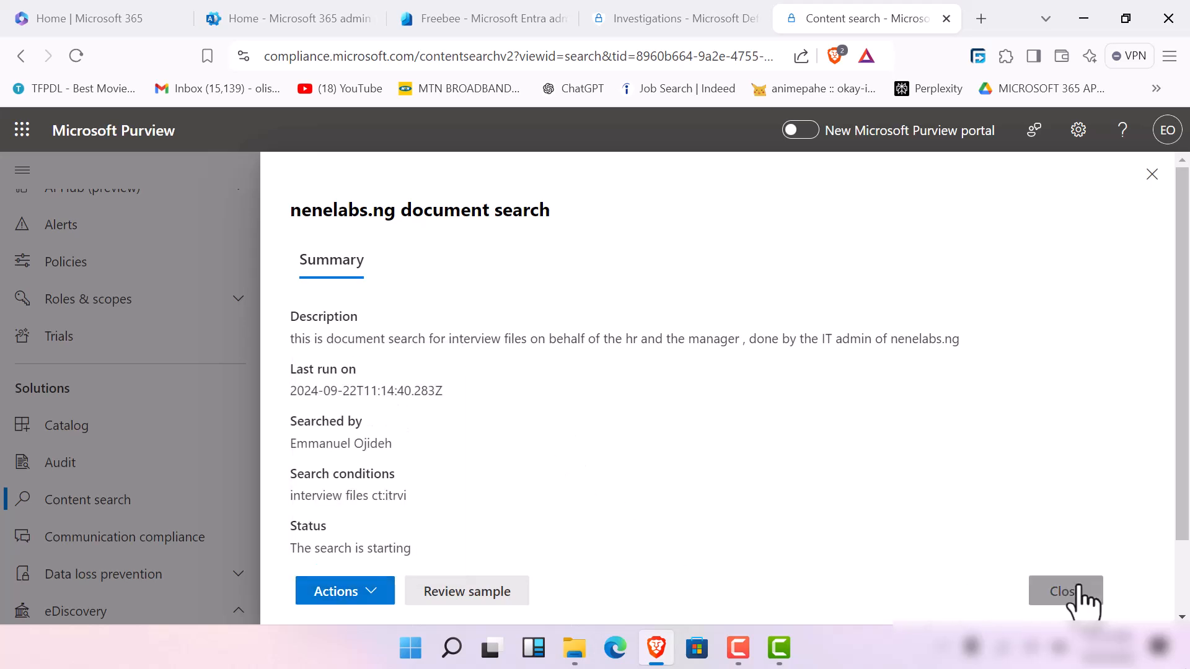
drag(599, 616, 1031, 607)
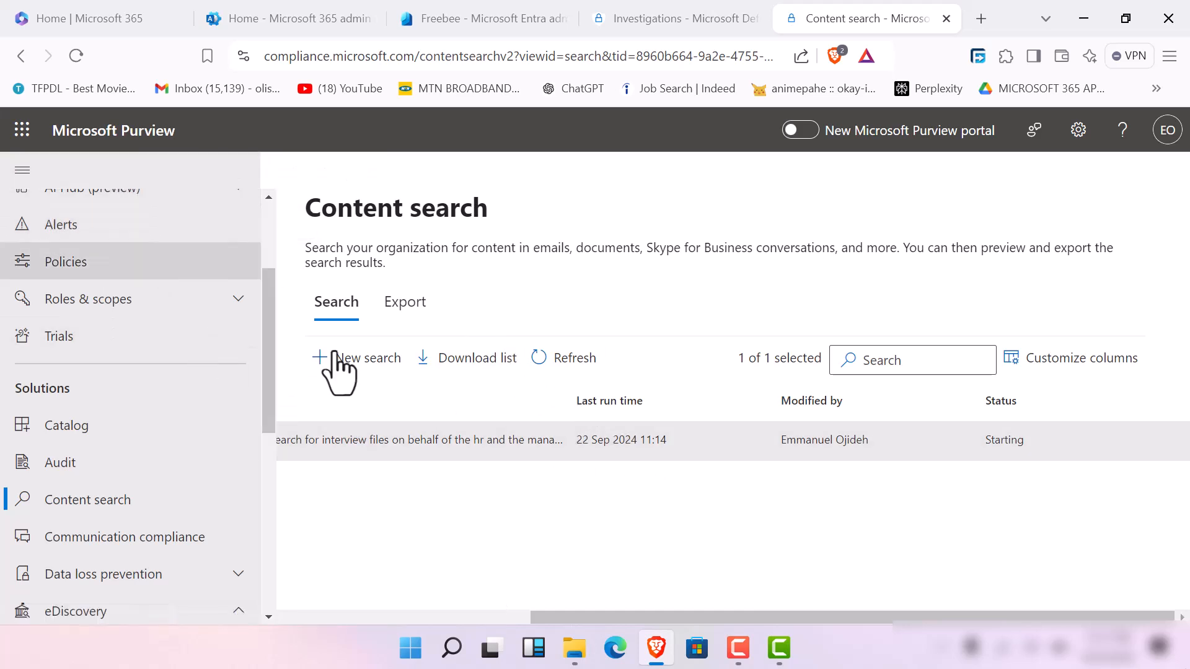
Leave the content search list and open Compliance Manager in the Purview compliance portal
mouse_move(723, 626)
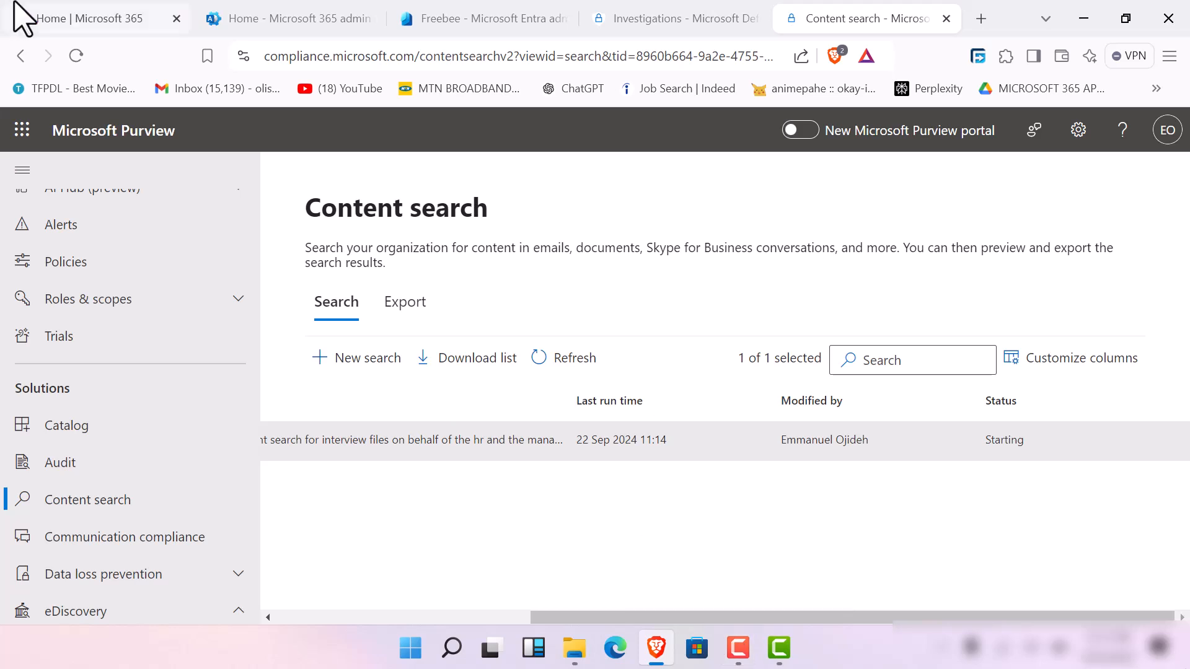
scroll(156, 434, up, 1)
scroll(160, 440, up, 3)
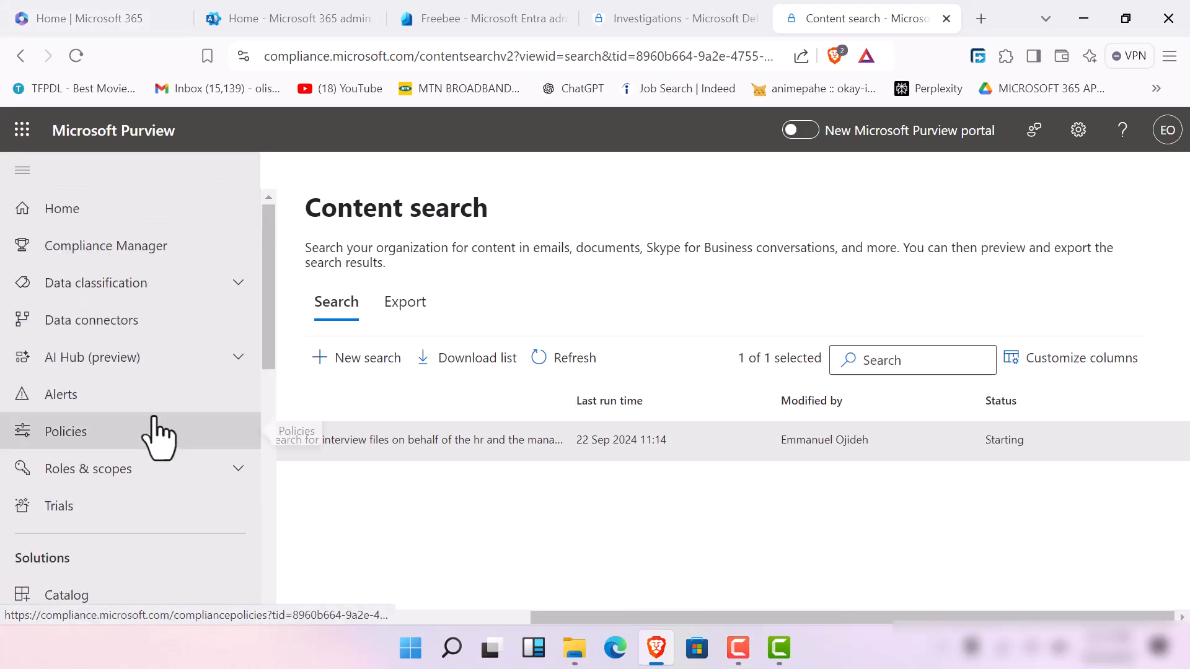
click(158, 249)
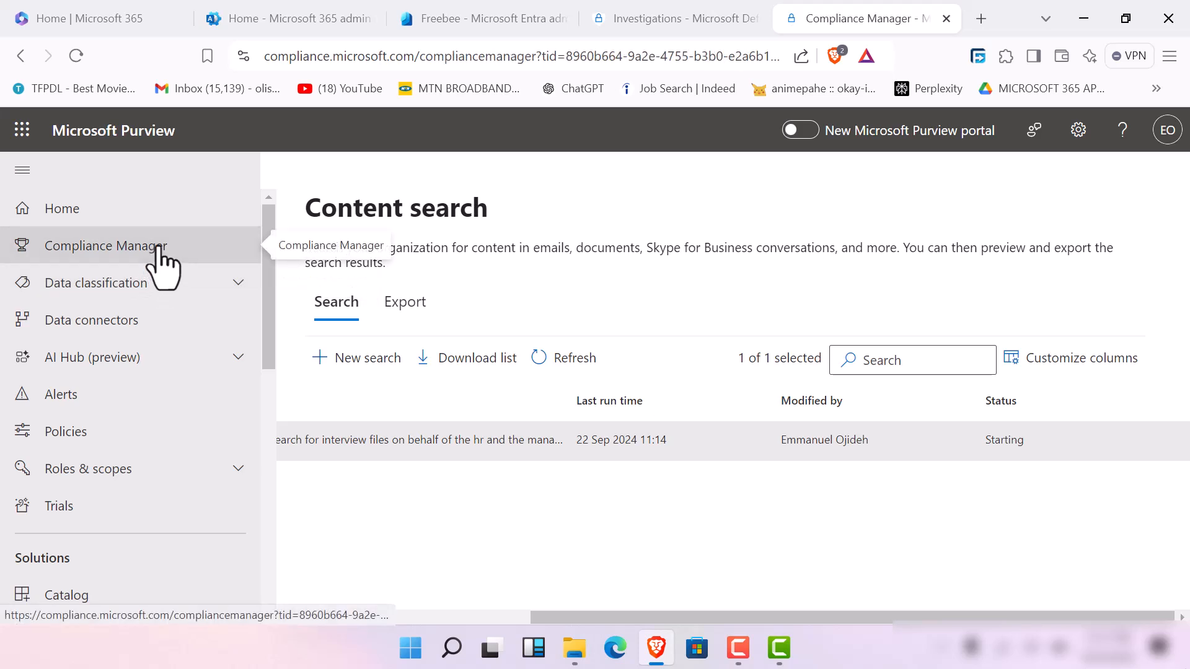